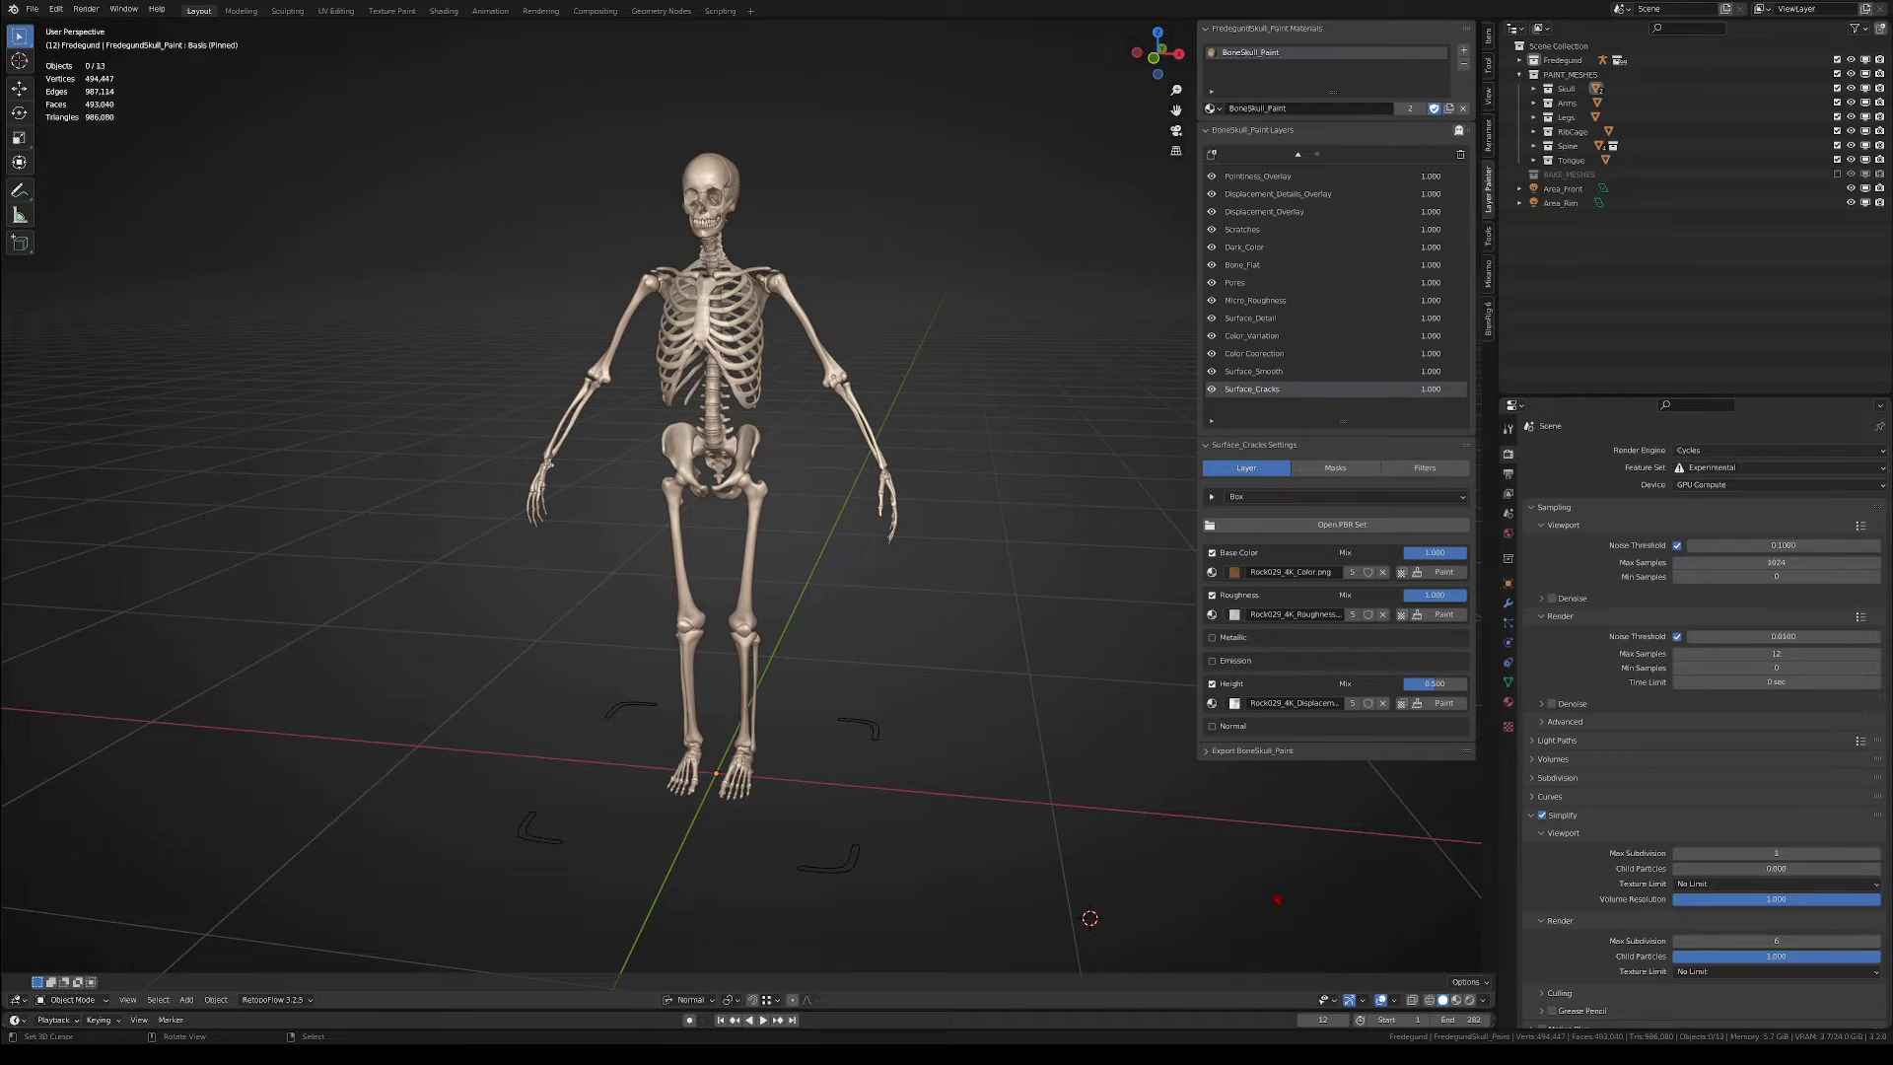
- Show the skeleton in Material Preview shading and examine the bone and teeth textures up close
{"action": "left_click", "coordinate": [1457, 1000]}
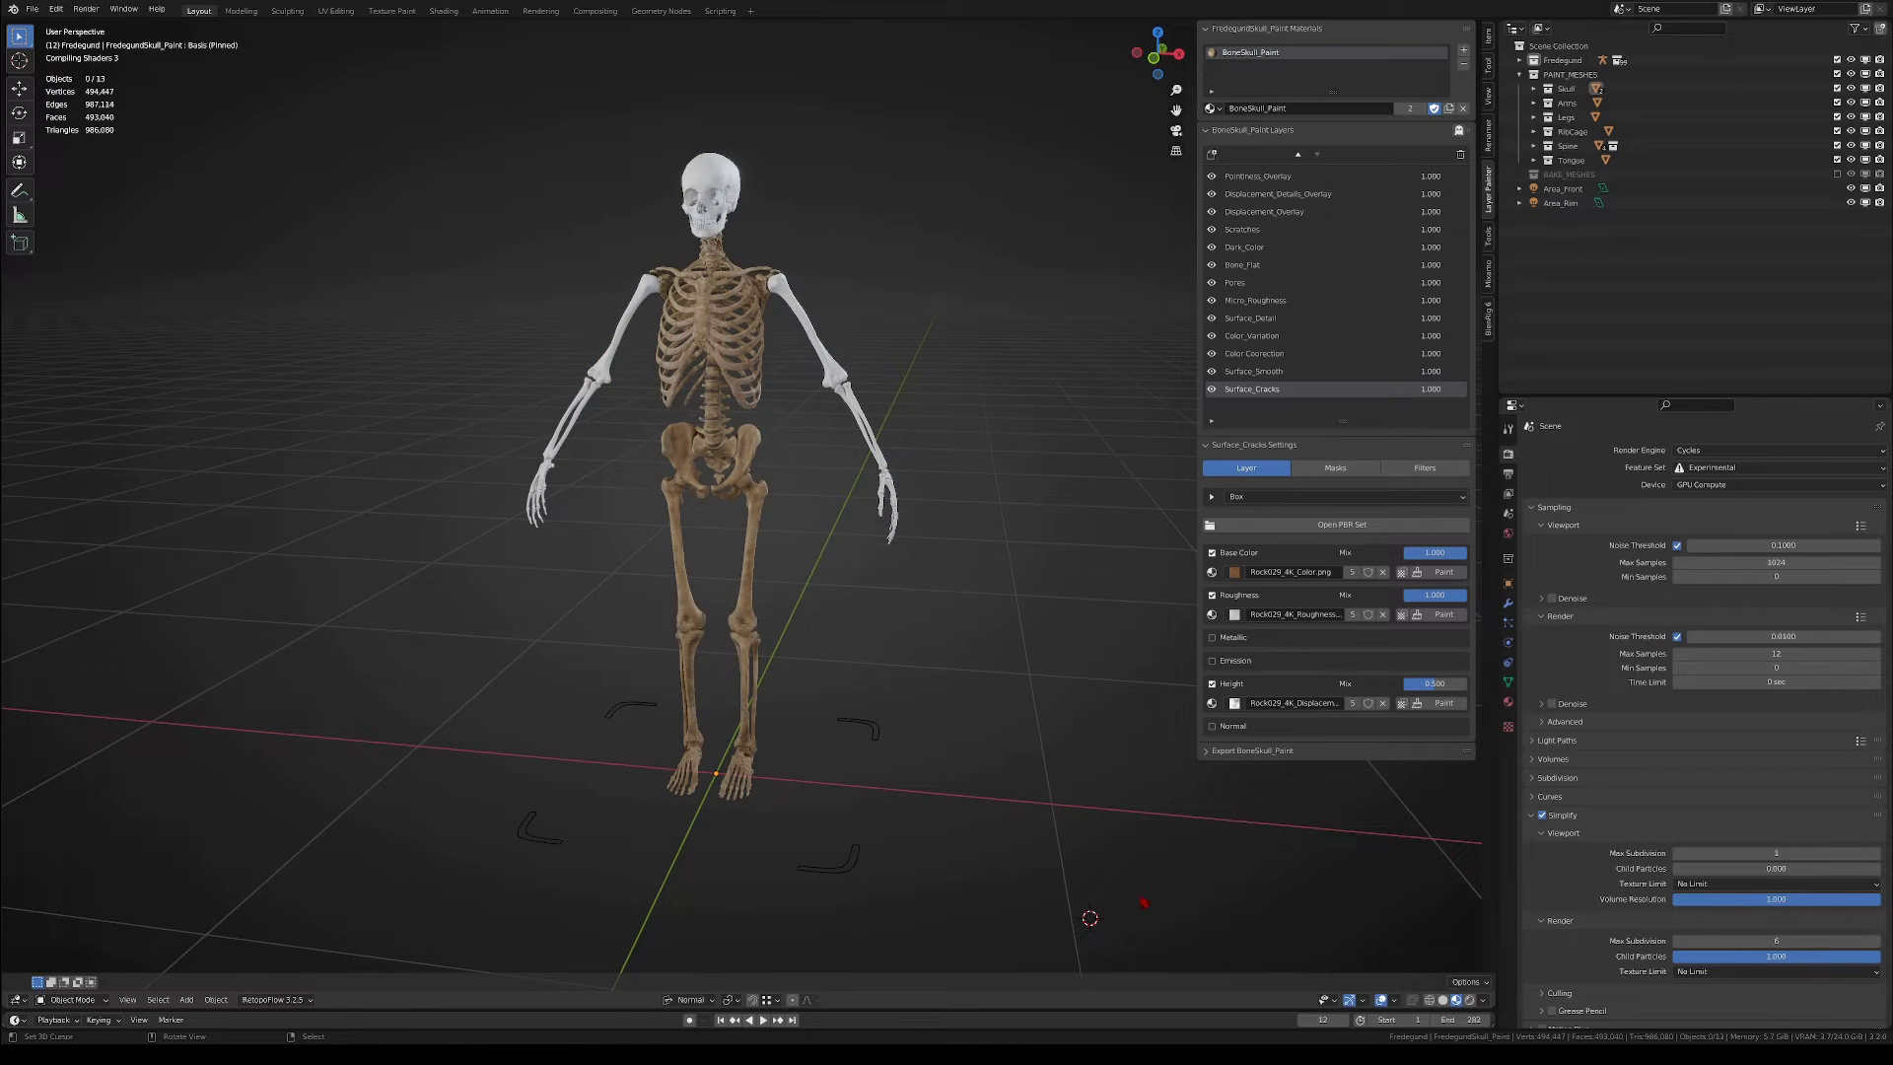
{"action": "scroll", "coordinate": [720, 271], "scroll_direction": "up", "scroll_amount": 15}
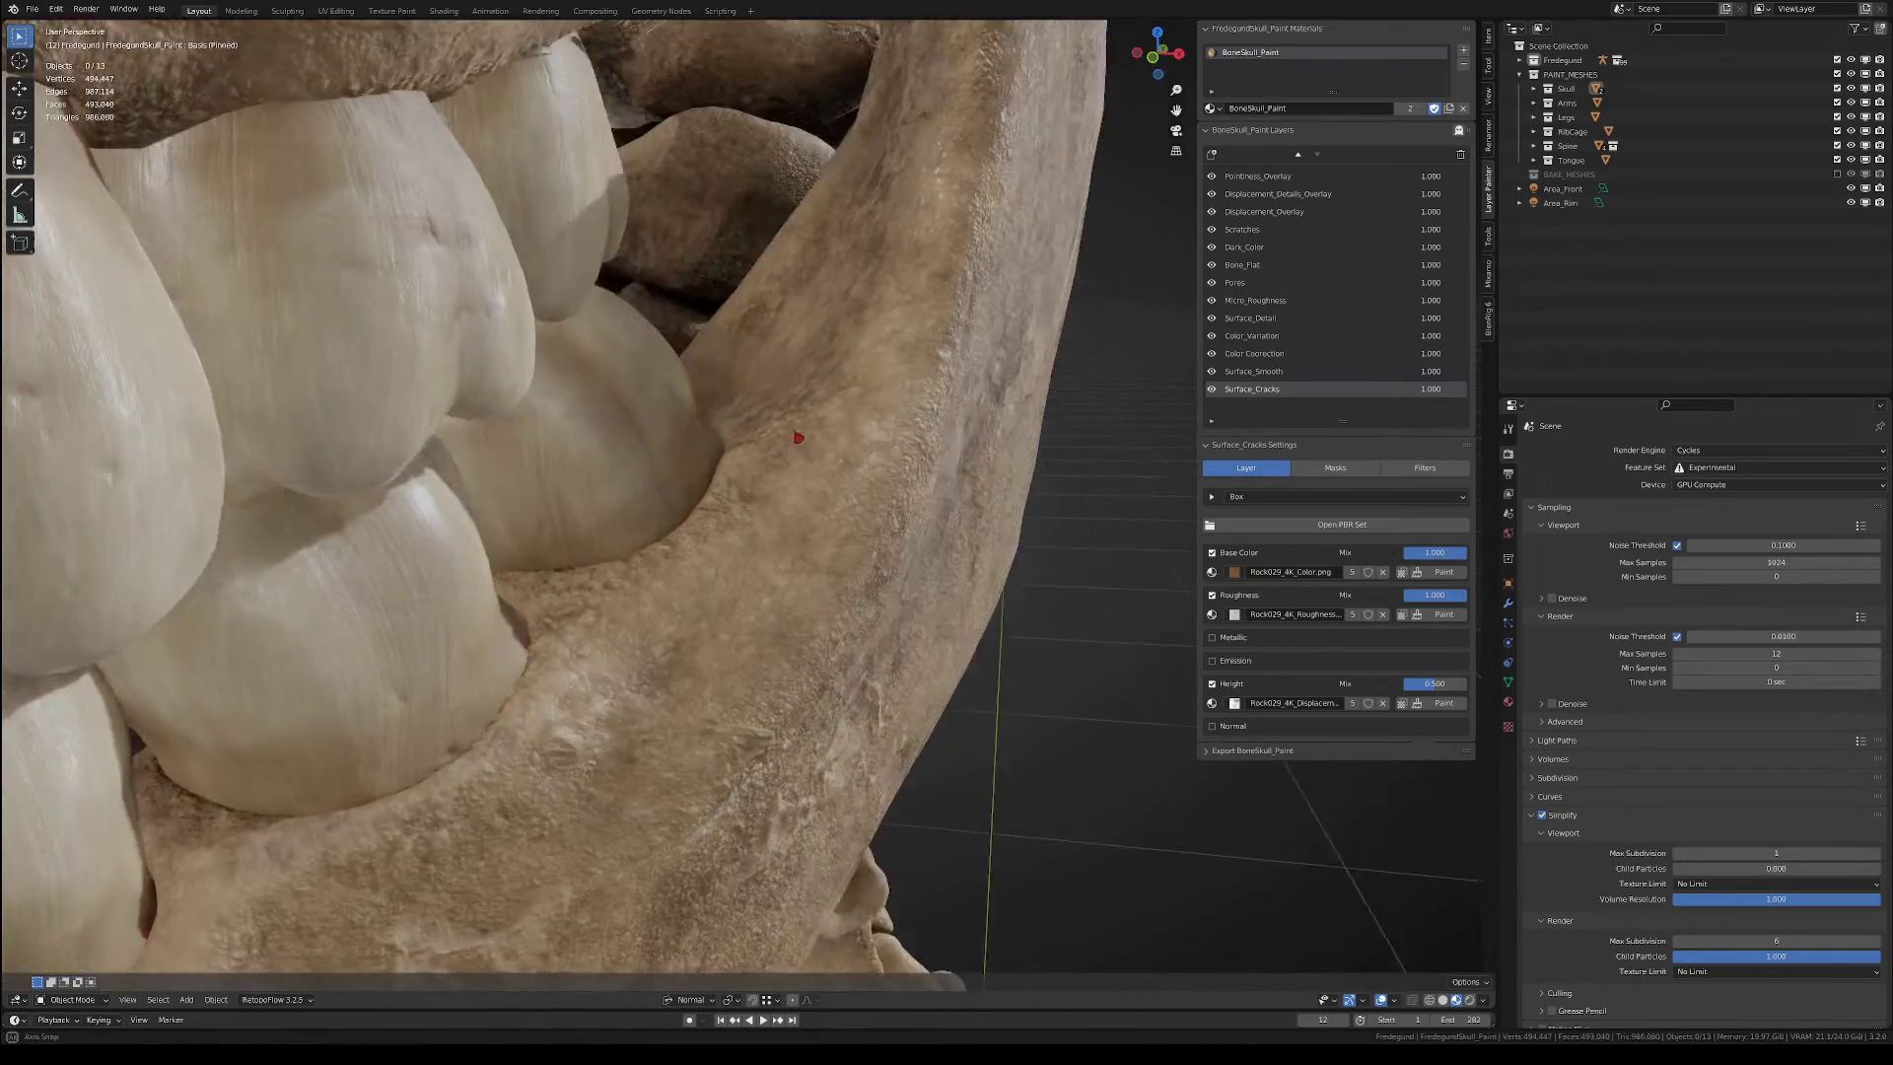
{"action": "middle_click_drag", "start_coordinate": [799, 437], "coordinate": [158, 325]}
{"action": "scroll", "coordinate": [969, 394], "scroll_direction": "up", "scroll_amount": 6}
{"action": "scroll", "coordinate": [969, 382], "scroll_direction": "down", "scroll_amount": 10}
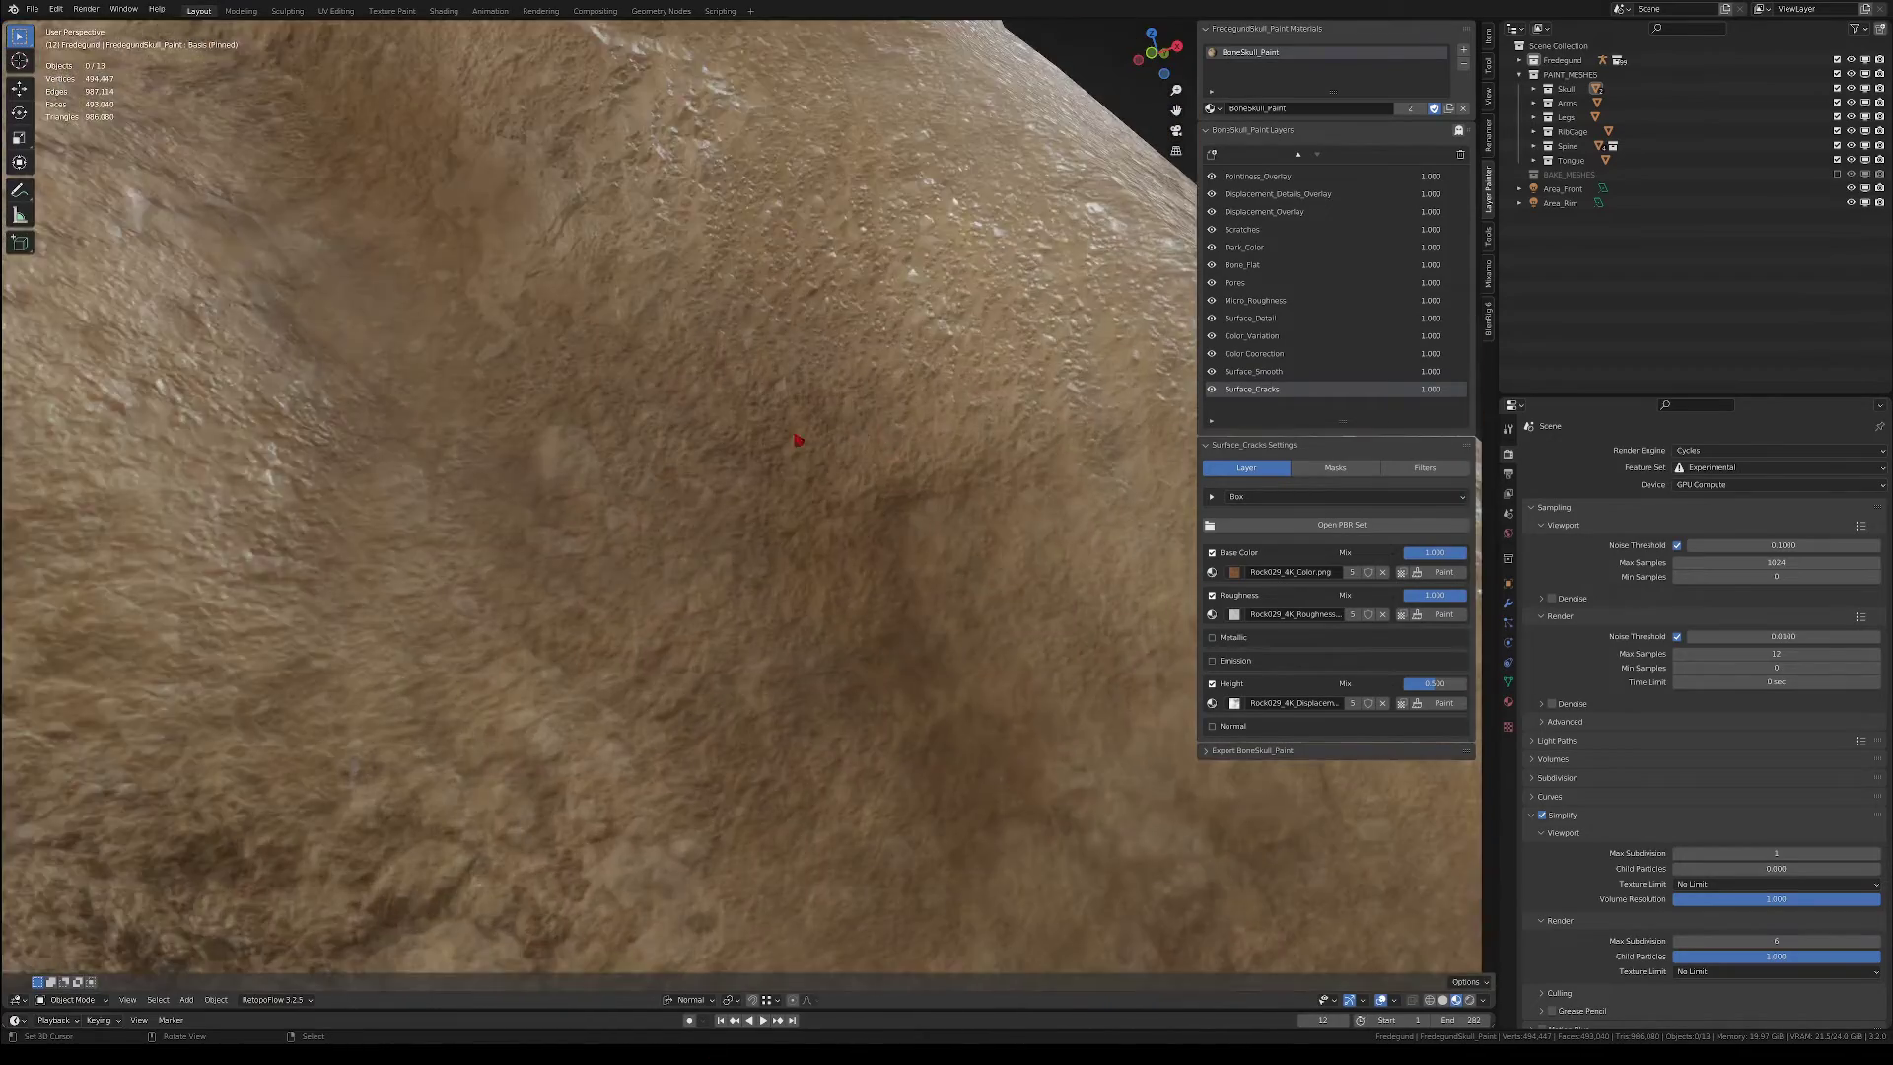
{"action": "scroll", "coordinate": [919, 363], "scroll_direction": "down", "scroll_amount": 9}
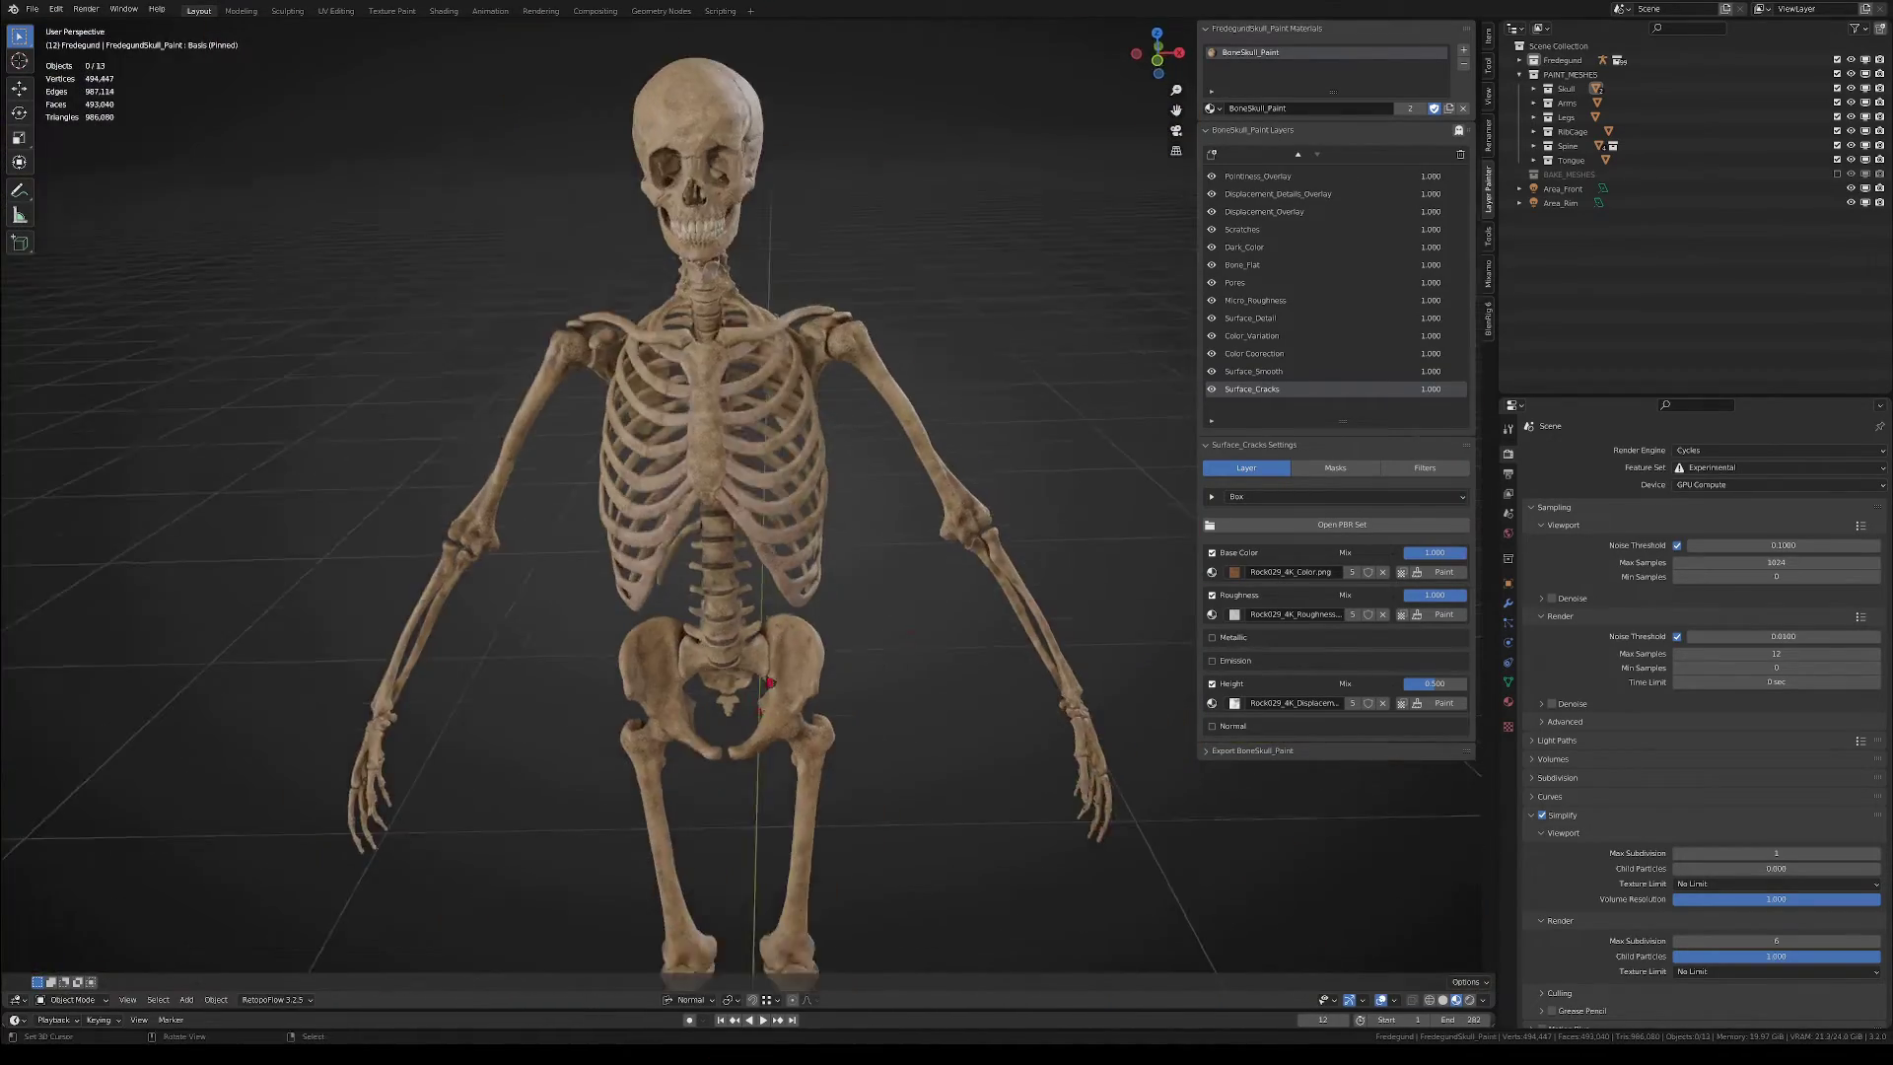
{"action": "scroll", "coordinate": [868, 444], "scroll_direction": "up", "scroll_amount": 2}
{"action": "middle_click_drag", "start_coordinate": [818, 532], "coordinate": [942, 502], "text": "shift"}
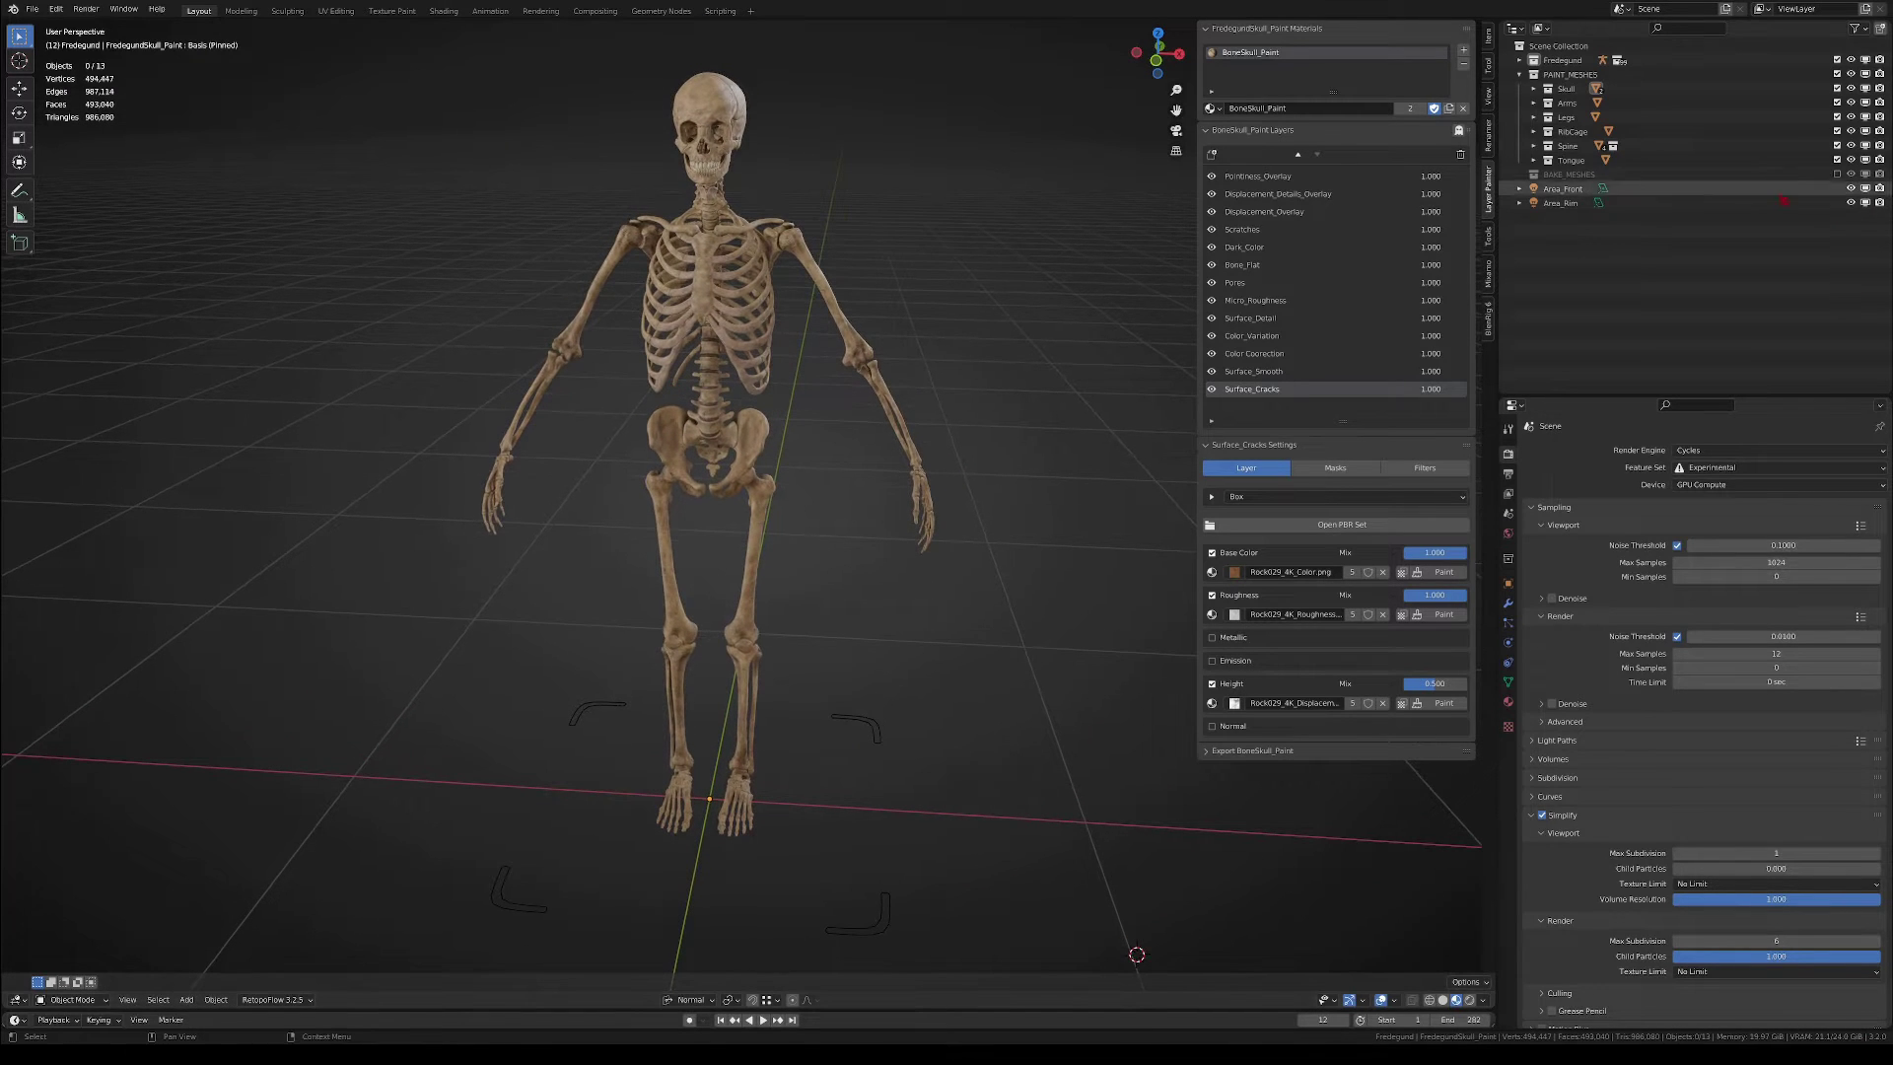
- Exclude the Tongue, Spine, RibCage, Legs and Arms collections, leaving only the Skull collection enabled
{"action": "left_click_drag", "start_coordinate": [1837, 160], "coordinate": [1837, 145]}
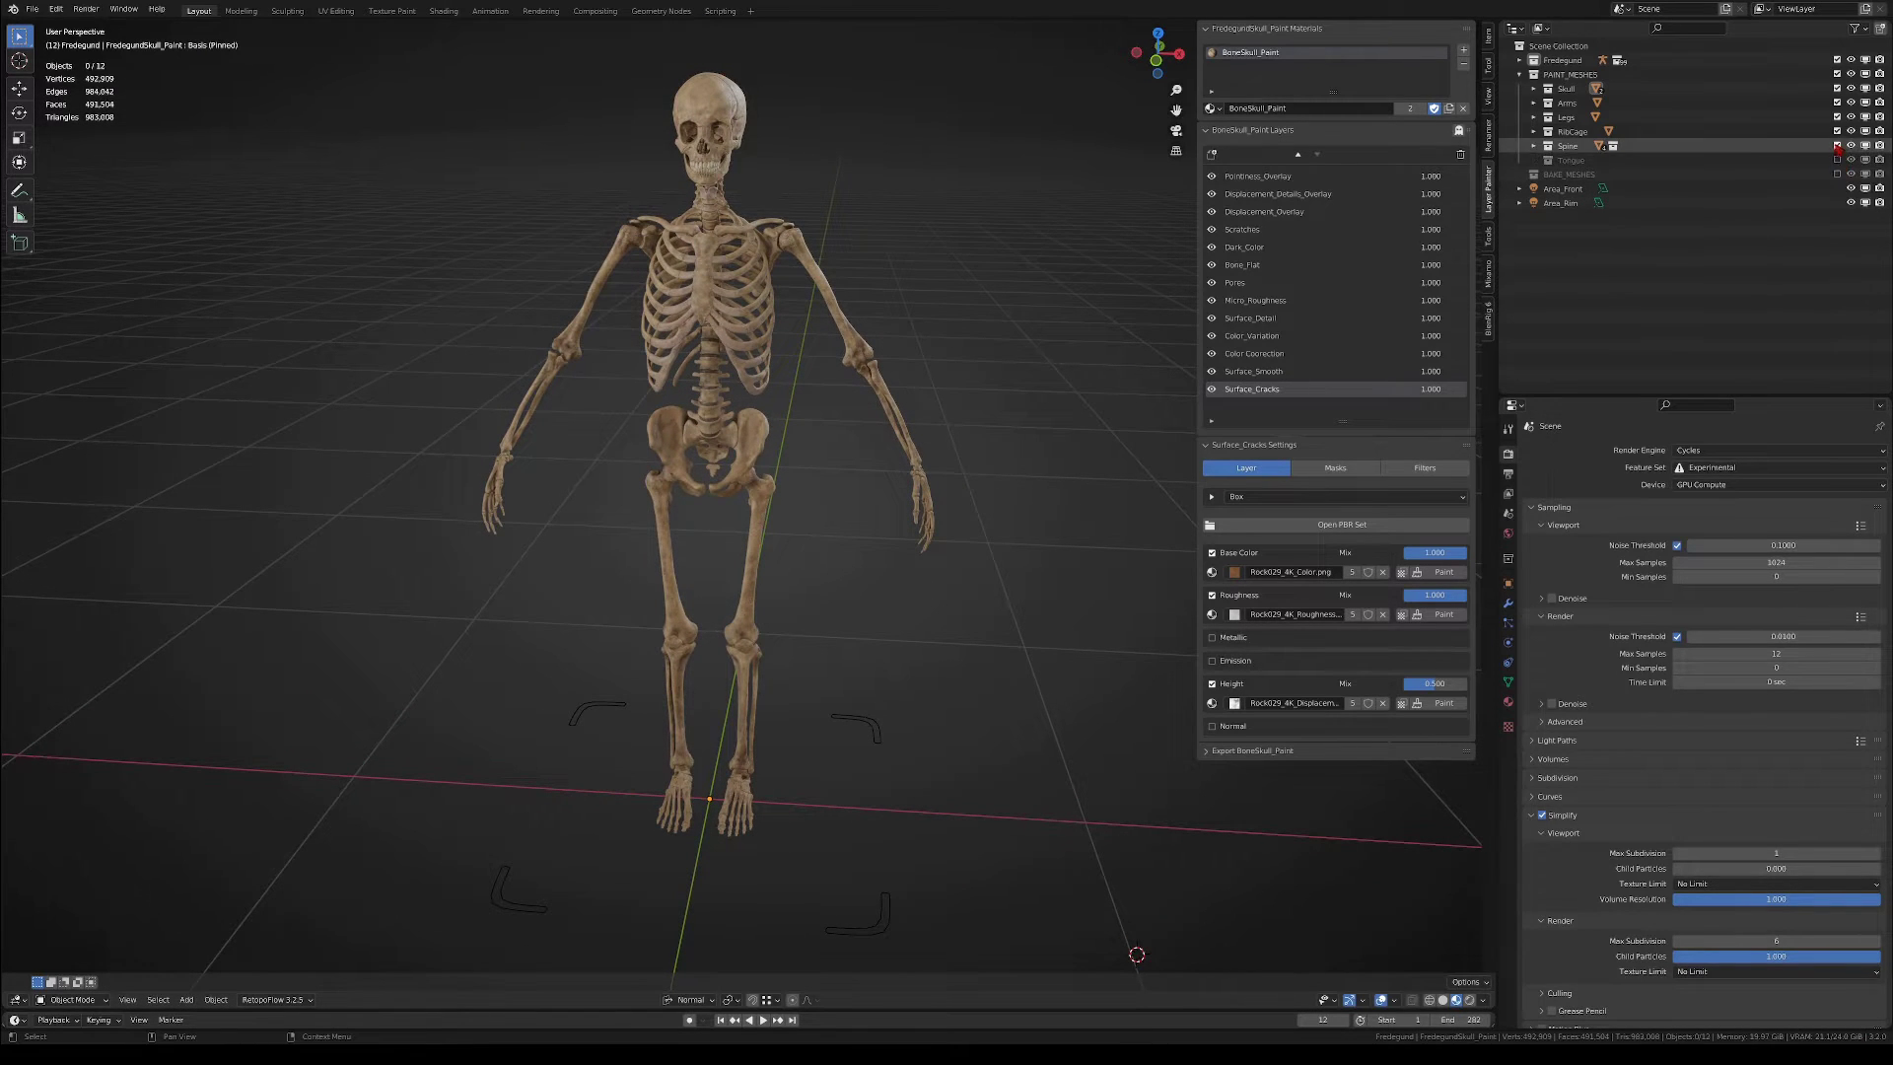
{"action": "left_click", "coordinate": [1837, 131]}
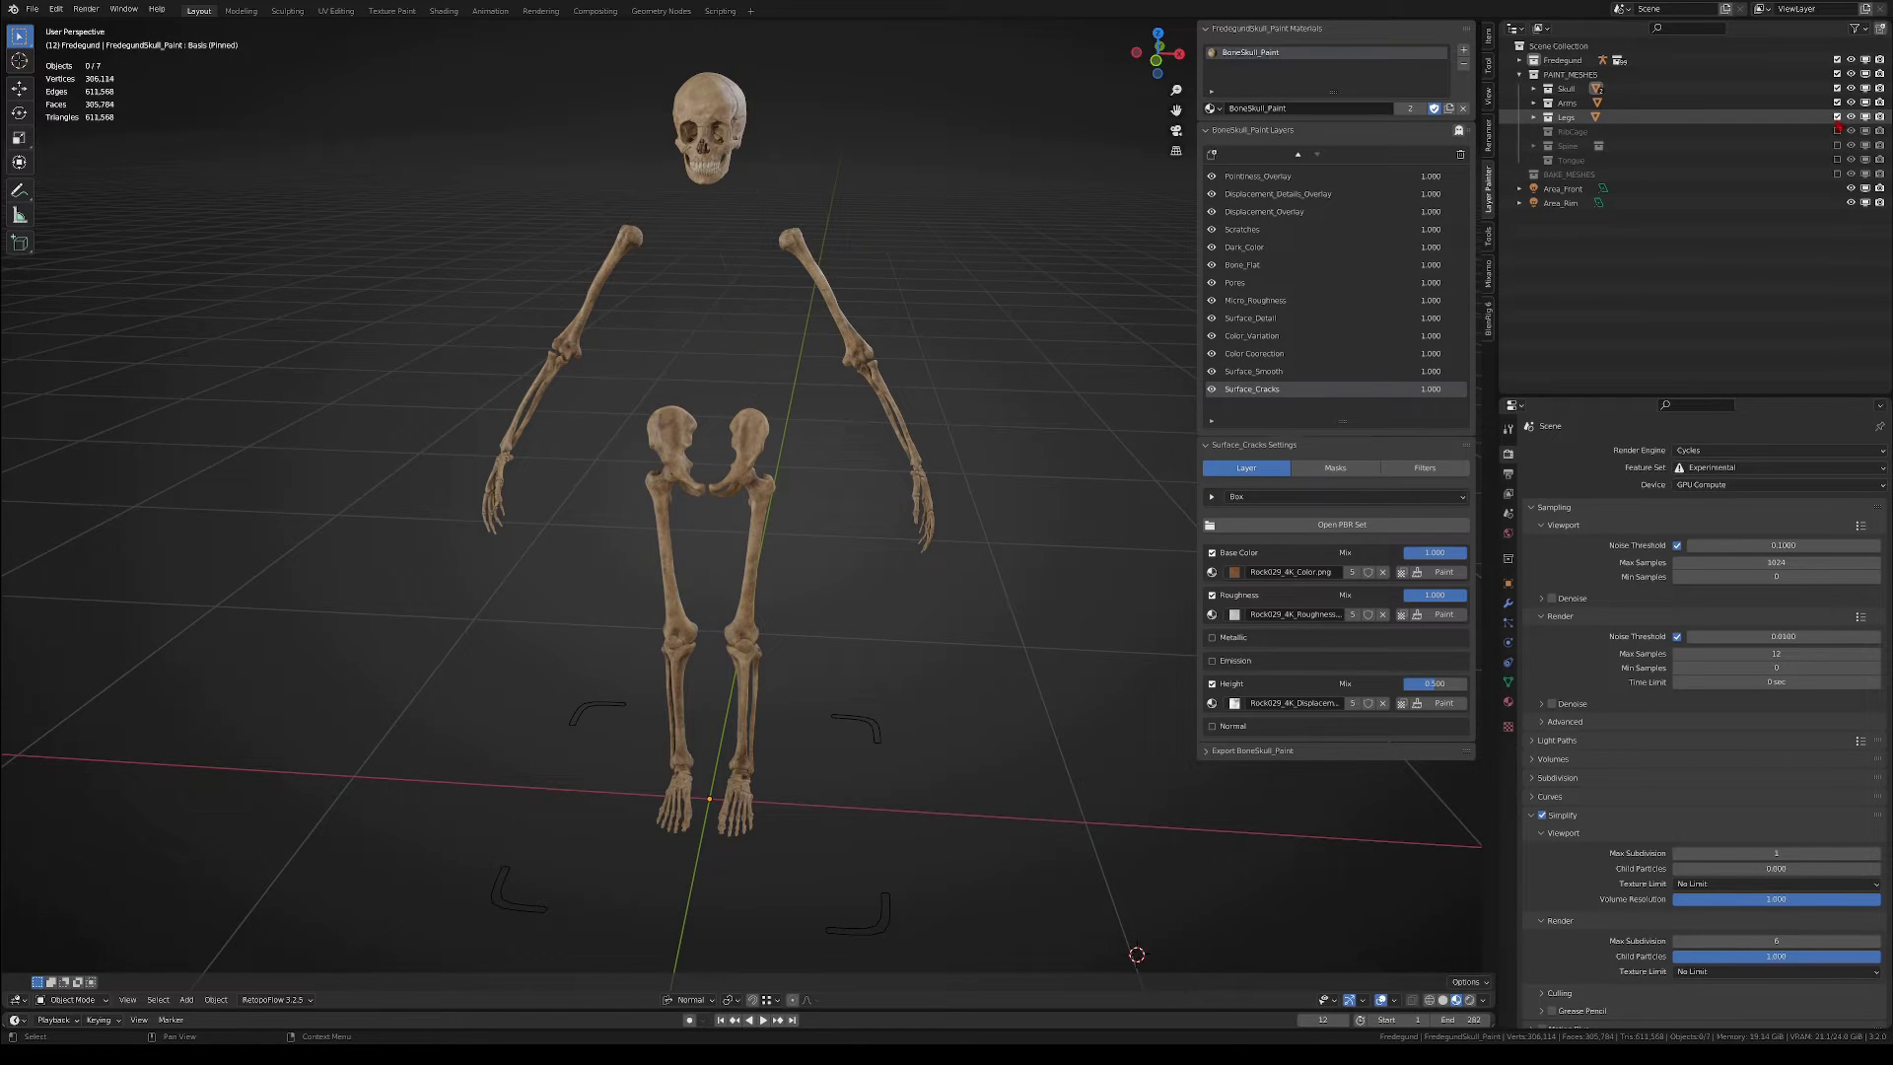
{"action": "left_click", "coordinate": [1837, 116]}
{"action": "left_click", "coordinate": [1837, 103]}
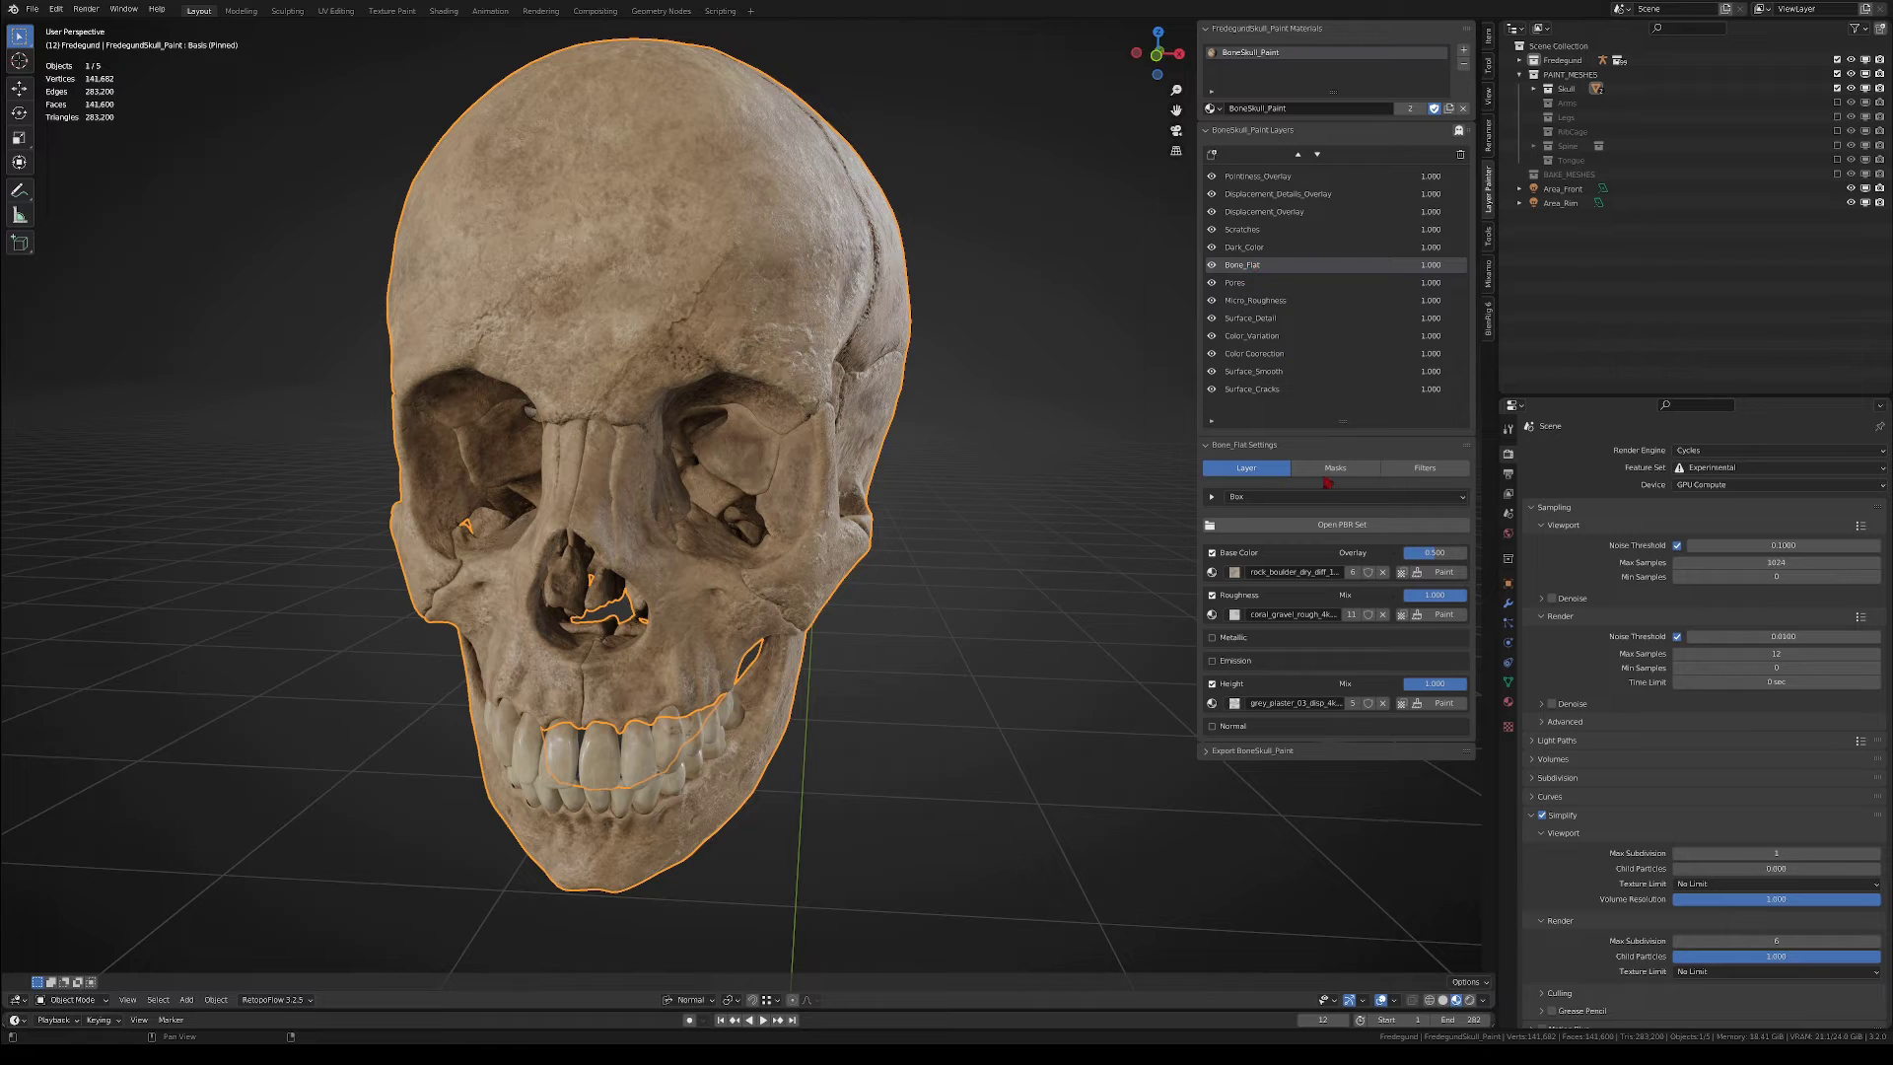
- Examine the masks and filters of the skull's Bone_Flat layer and the masks and texture settings of its Pores layer
{"action": "left_click", "coordinate": [1333, 468]}
{"action": "left_click", "coordinate": [1424, 469]}
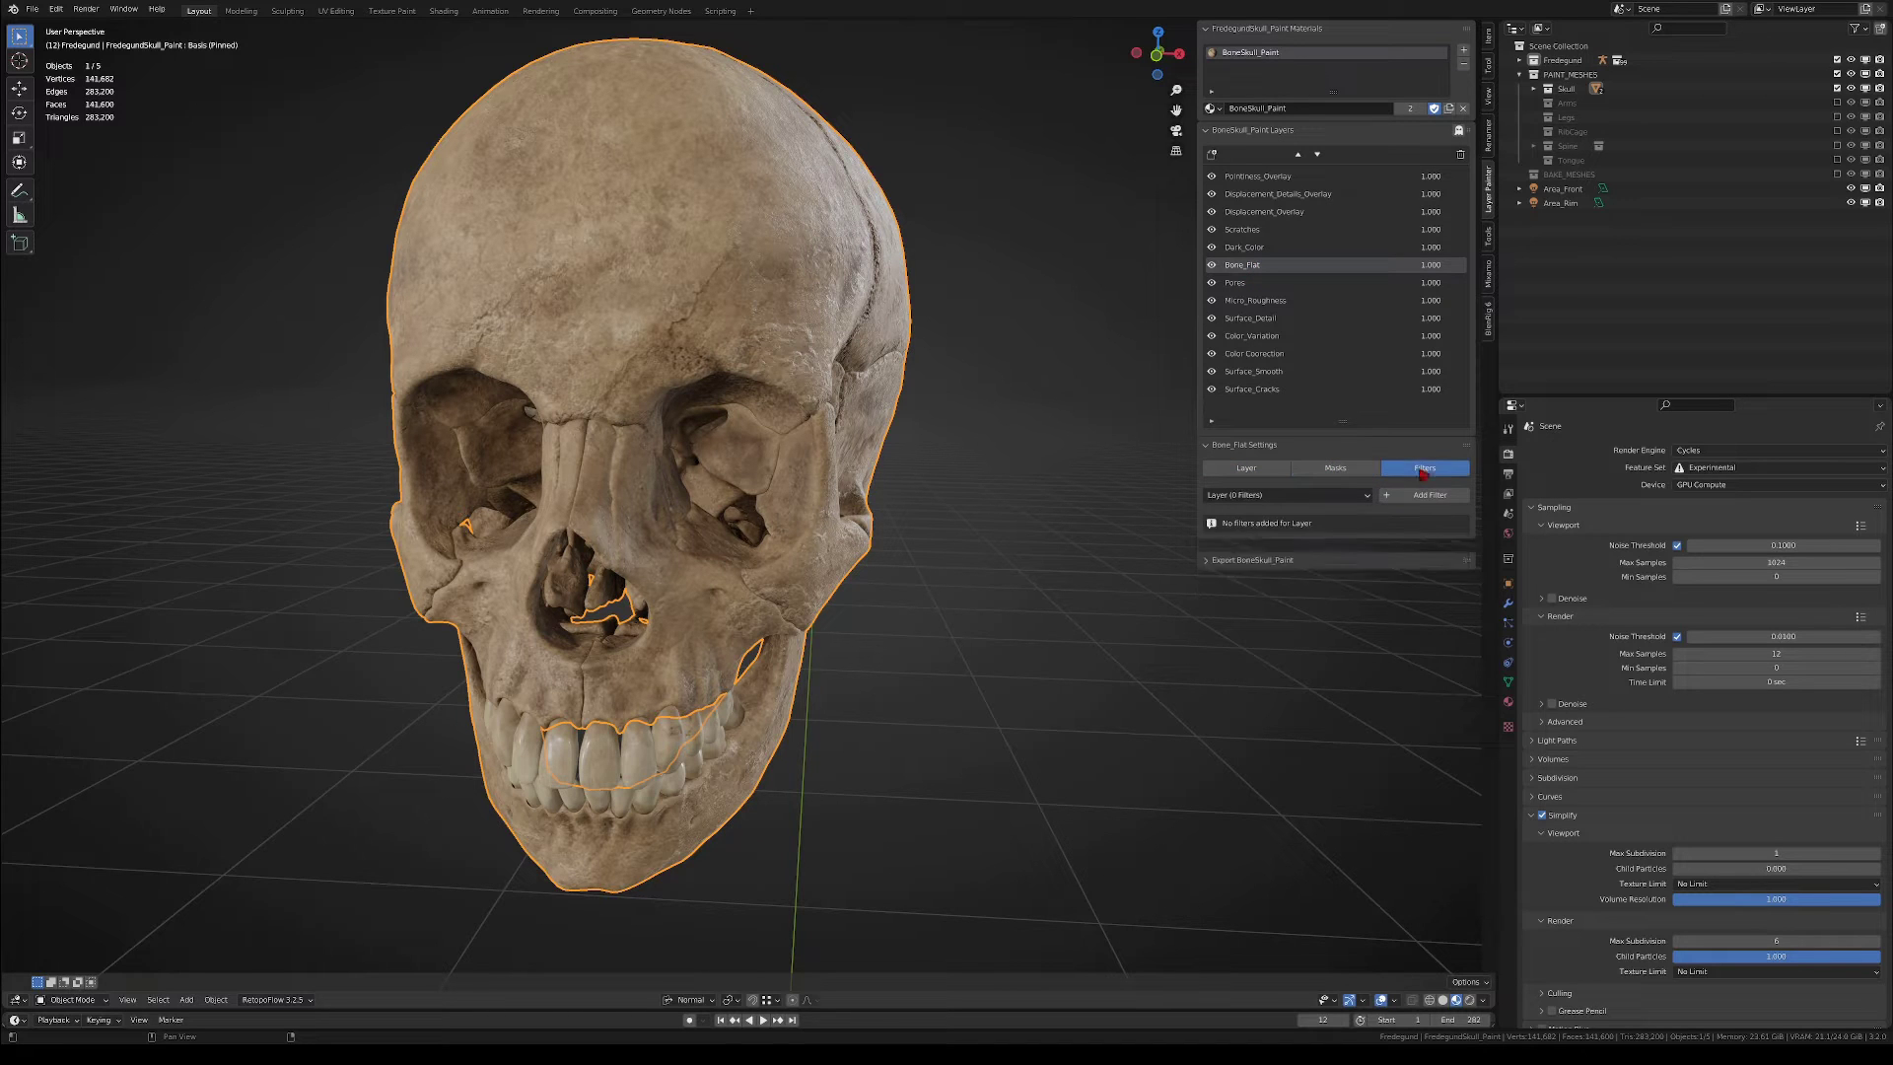
{"action": "left_click", "coordinate": [1250, 283]}
{"action": "left_click", "coordinate": [1335, 469]}
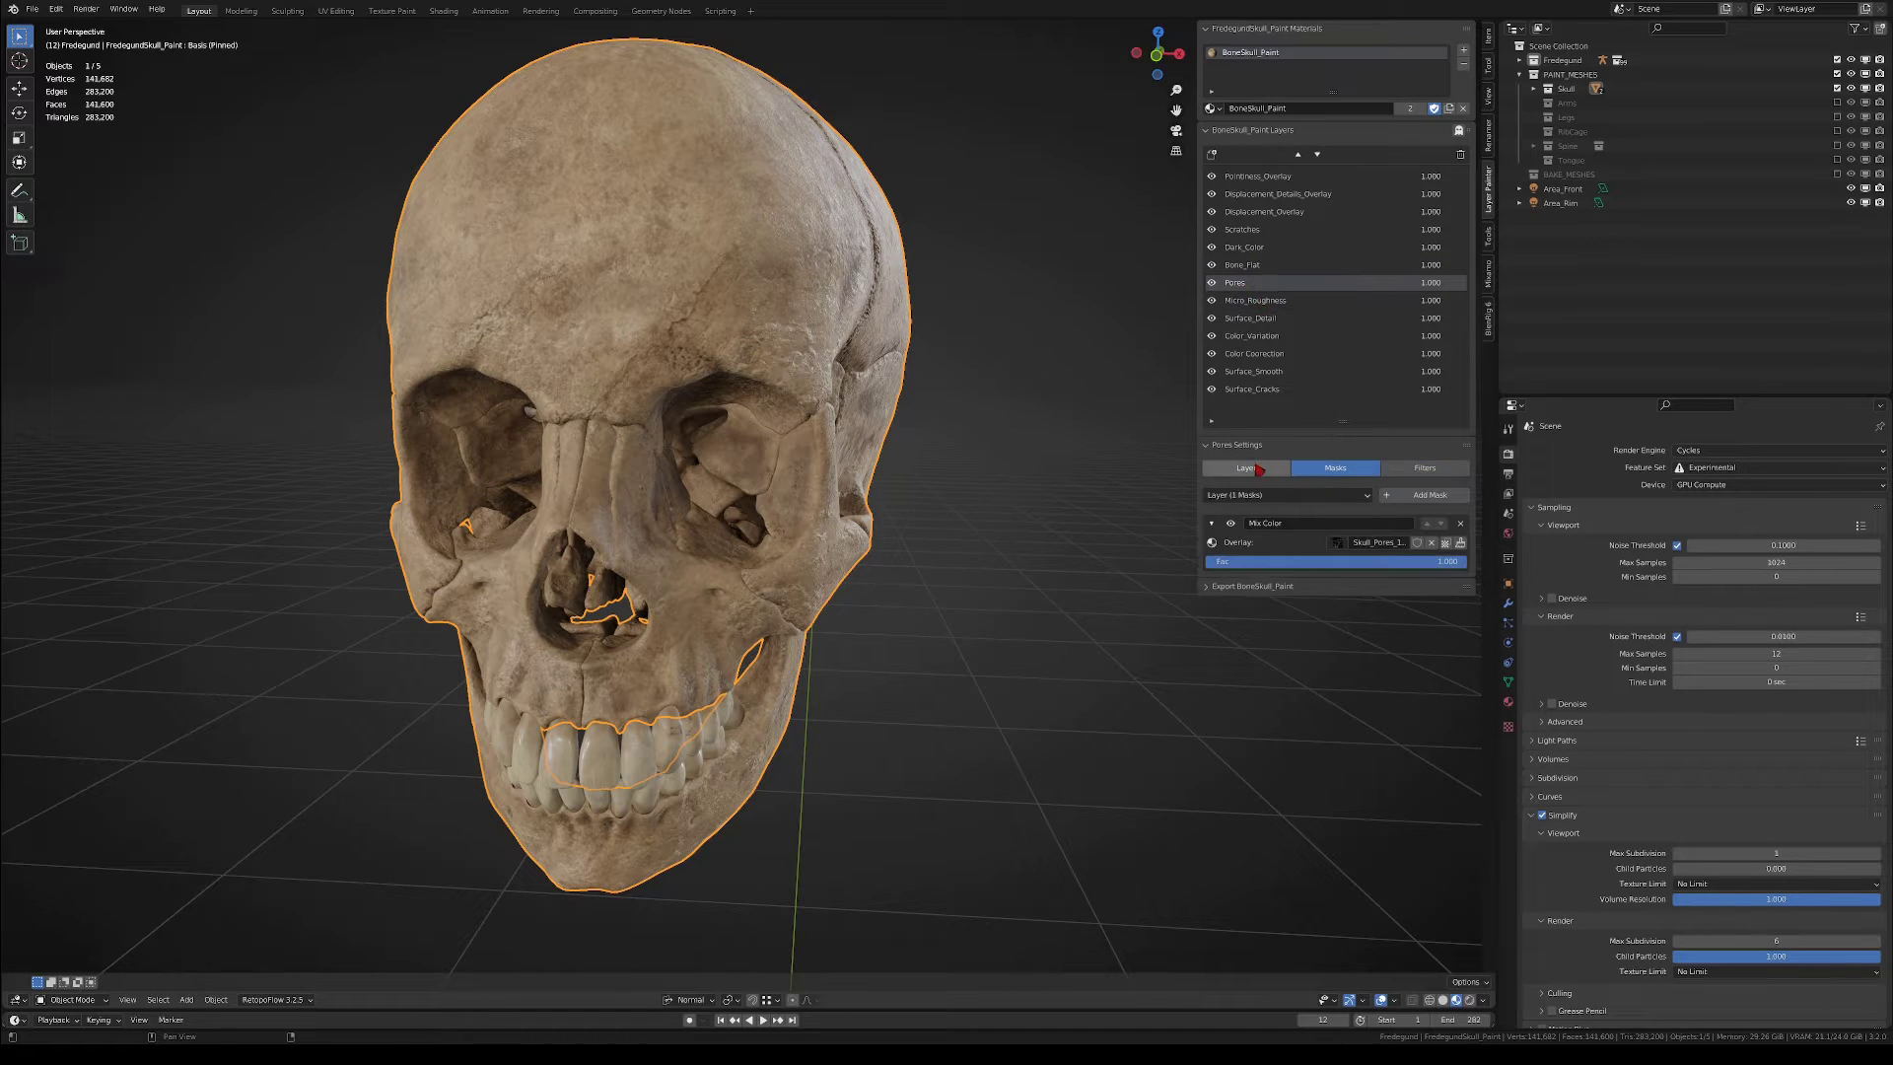
{"action": "left_click", "coordinate": [1248, 468]}
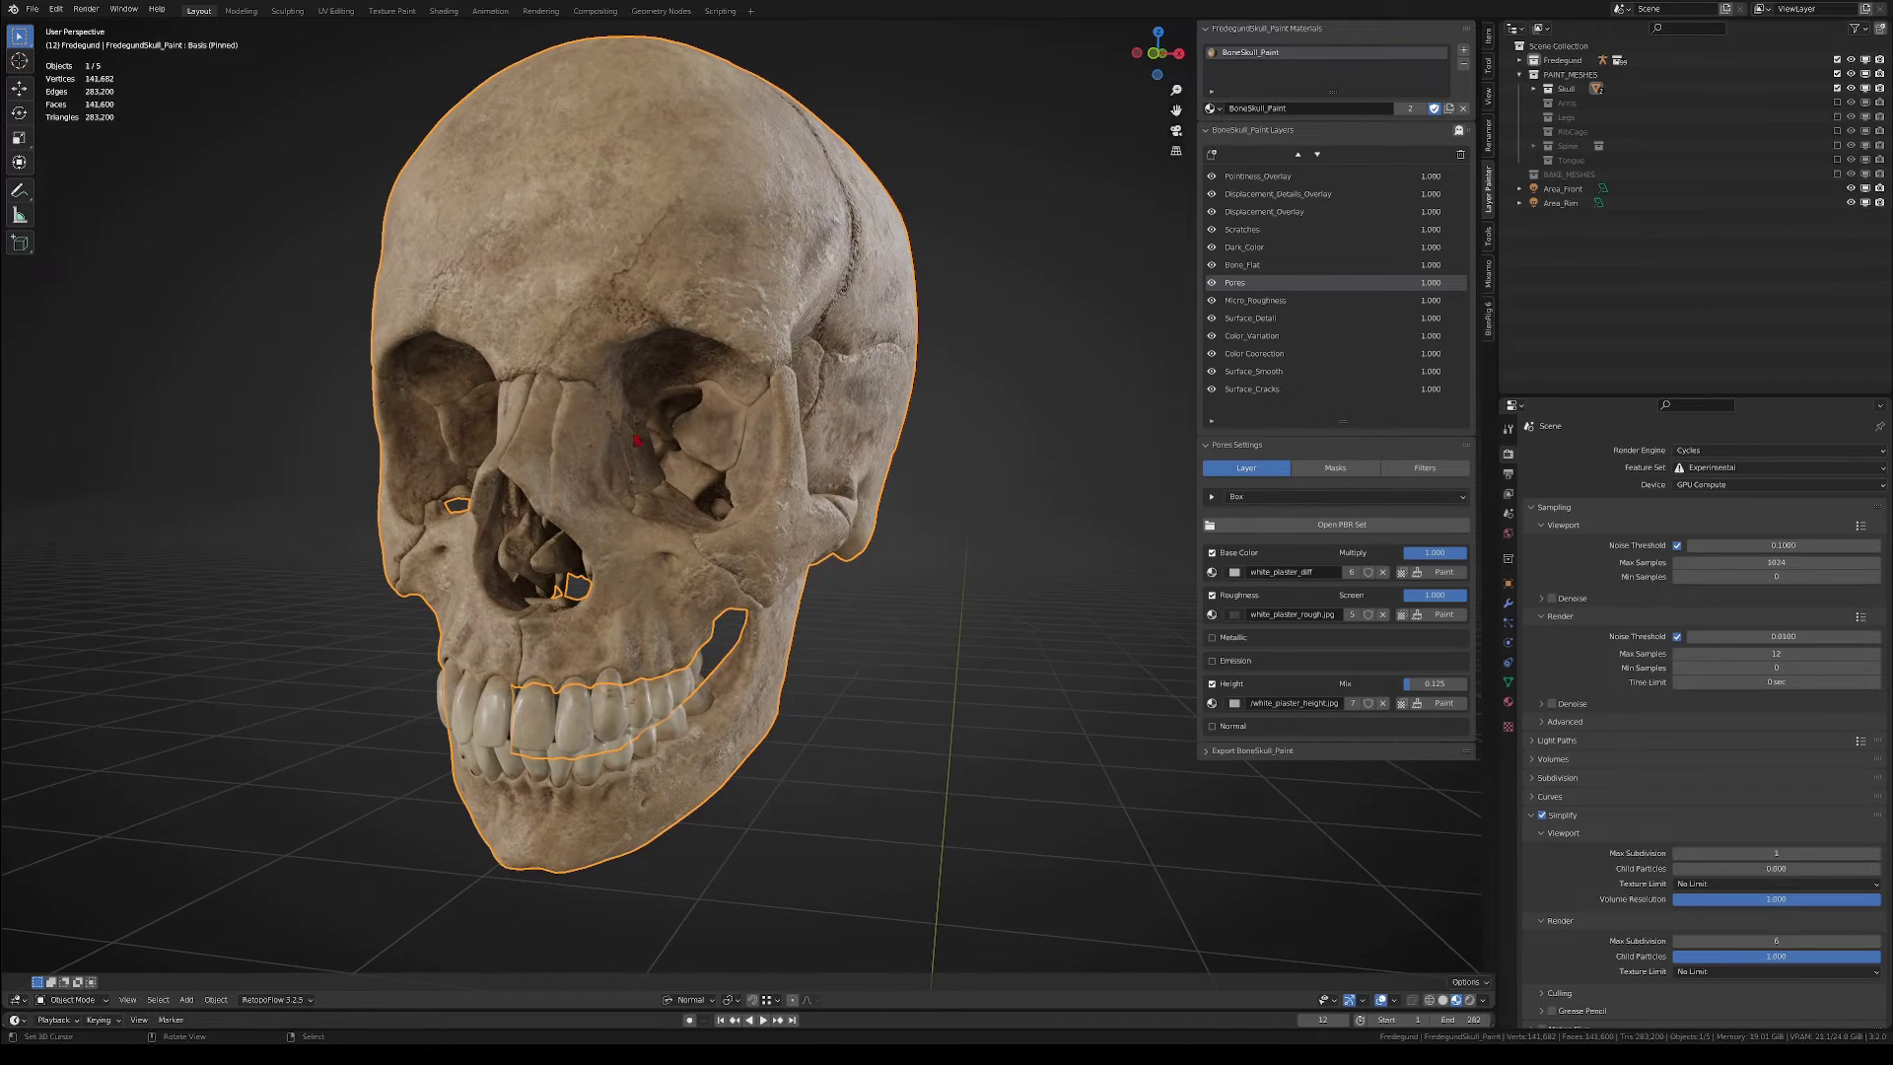
- Hide the skull's paint layers from Pointiness_Overlay down to Micro_Roughness, and also hide Color_Variation
{"action": "mouse_move", "coordinate": [1211, 176]}
{"action": "left_mouse_down"}
{"action": "mouse_move", "coordinate": [1214, 389]}
{"action": "mouse_move", "coordinate": [1212, 317]}
{"action": "left_mouse_up"}
{"action": "left_click", "coordinate": [1250, 353]}
{"action": "left_click", "coordinate": [1211, 336]}
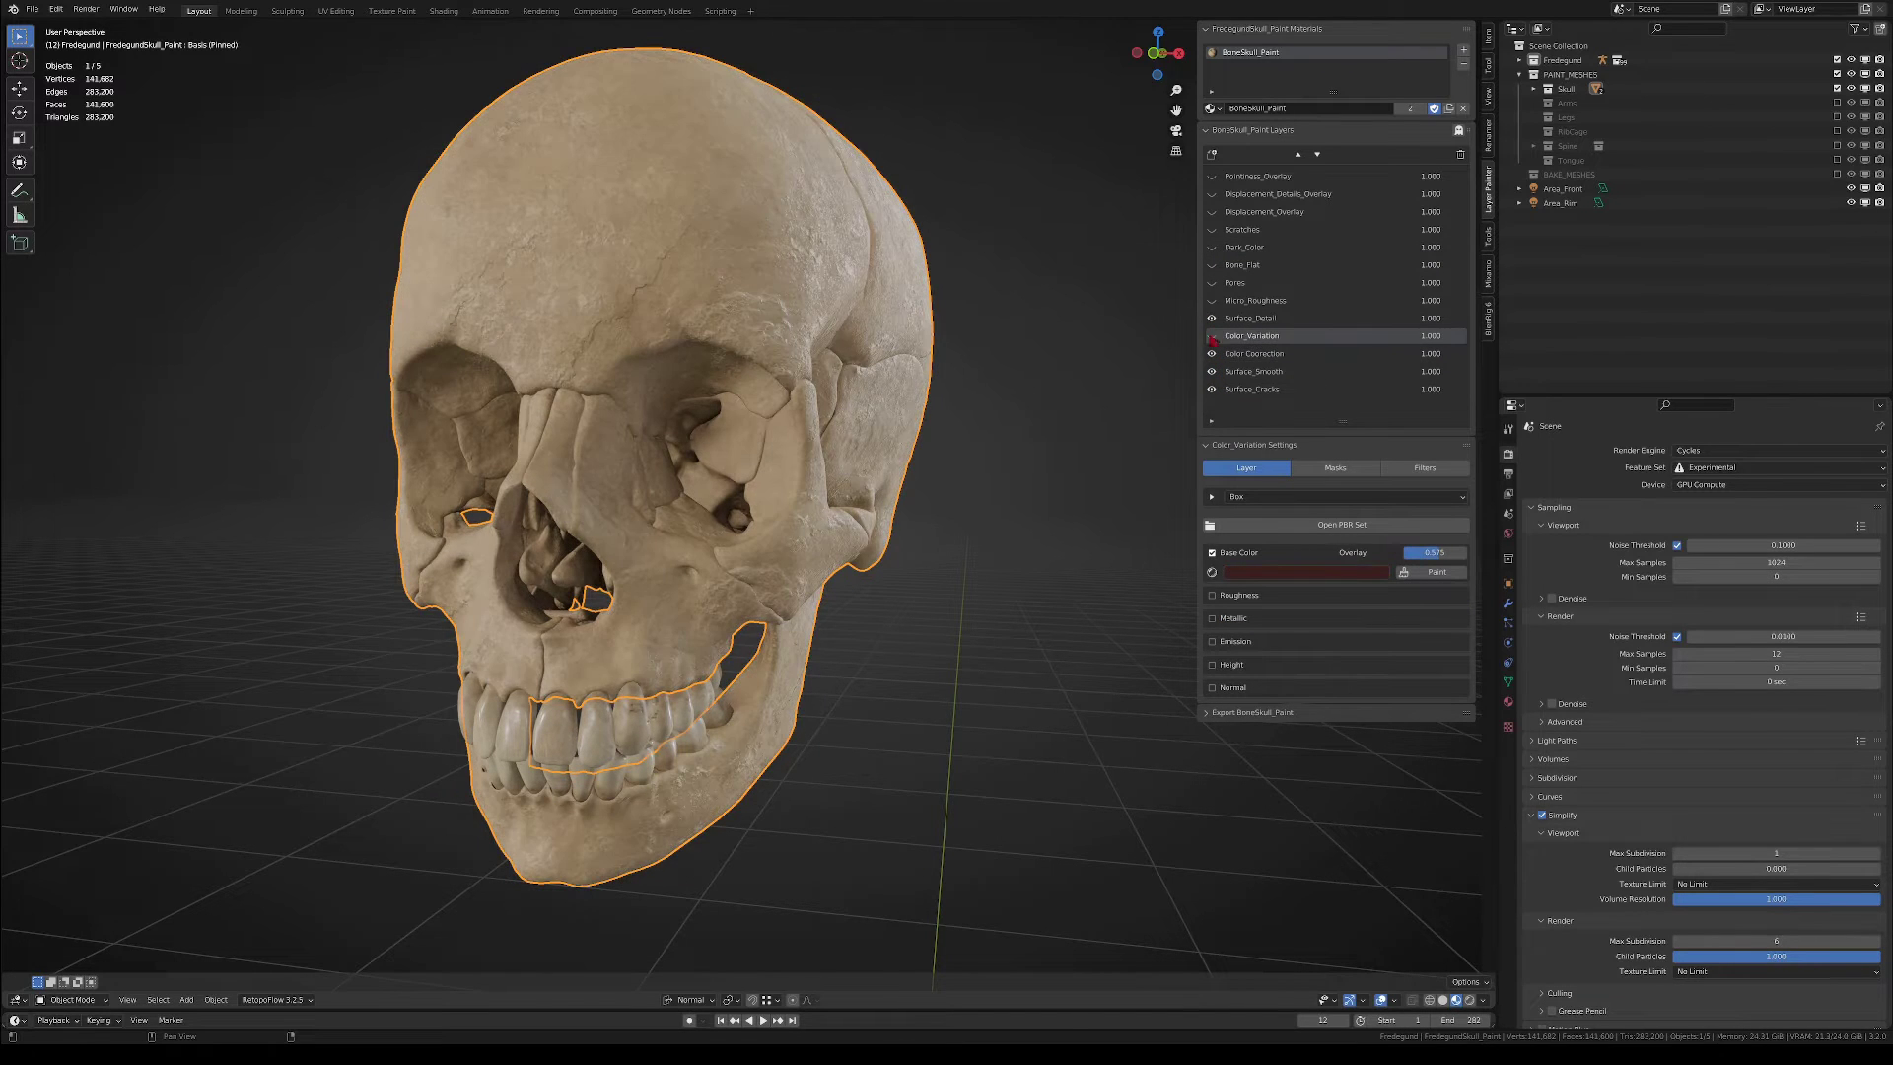
- Show the skull's hidden paint layers again one after another, from Color_Variation up to Pointiness_Overlay
{"action": "left_click", "coordinate": [1212, 336]}
{"action": "left_click", "coordinate": [1212, 300]}
{"action": "left_click", "coordinate": [1212, 282]}
{"action": "left_click", "coordinate": [1211, 264]}
{"action": "left_click", "coordinate": [1212, 246]}
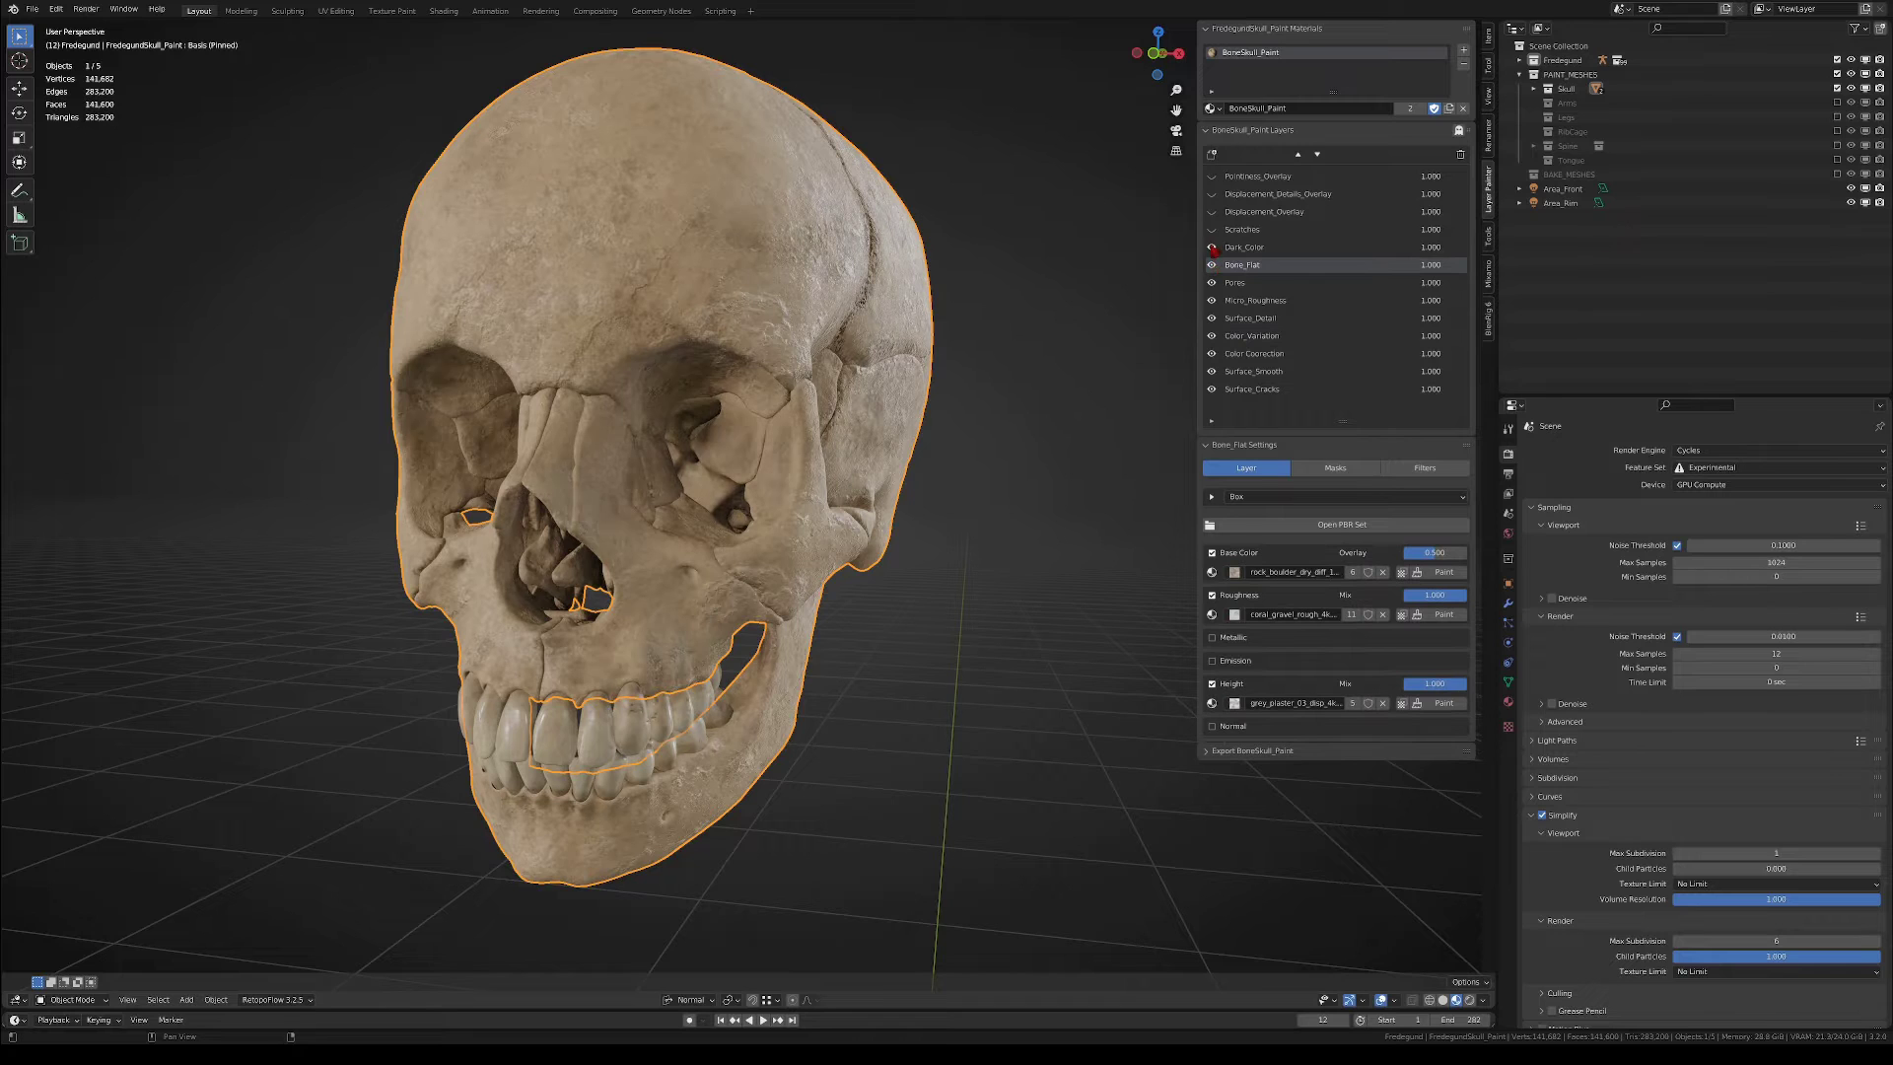
{"action": "left_click_drag", "start_coordinate": [1212, 230], "coordinate": [1212, 176]}
{"action": "left_click", "coordinate": [1257, 176]}
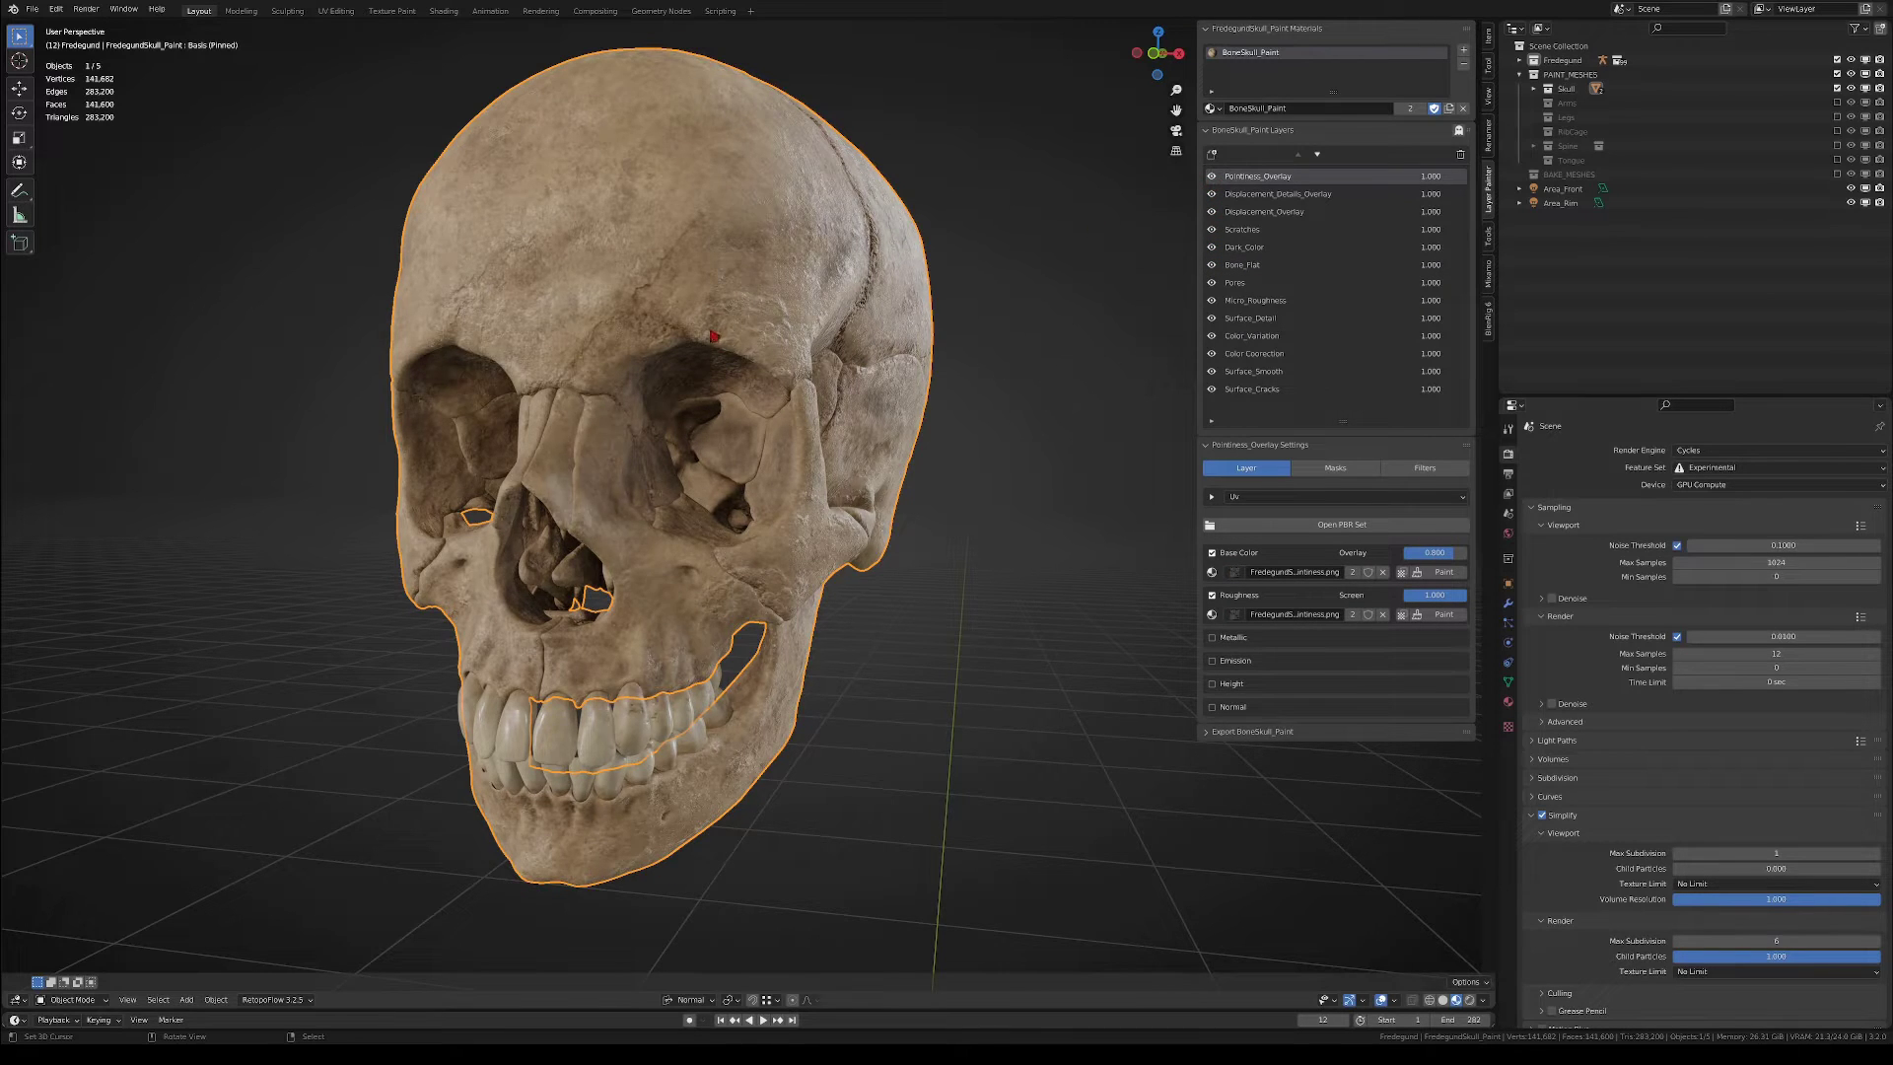
- Toggle the arm material's Pores and Surface_Detail layers to compare their effect on the elbow bones
{"action": "scroll", "coordinate": [714, 337], "scroll_direction": "down", "scroll_amount": 2}
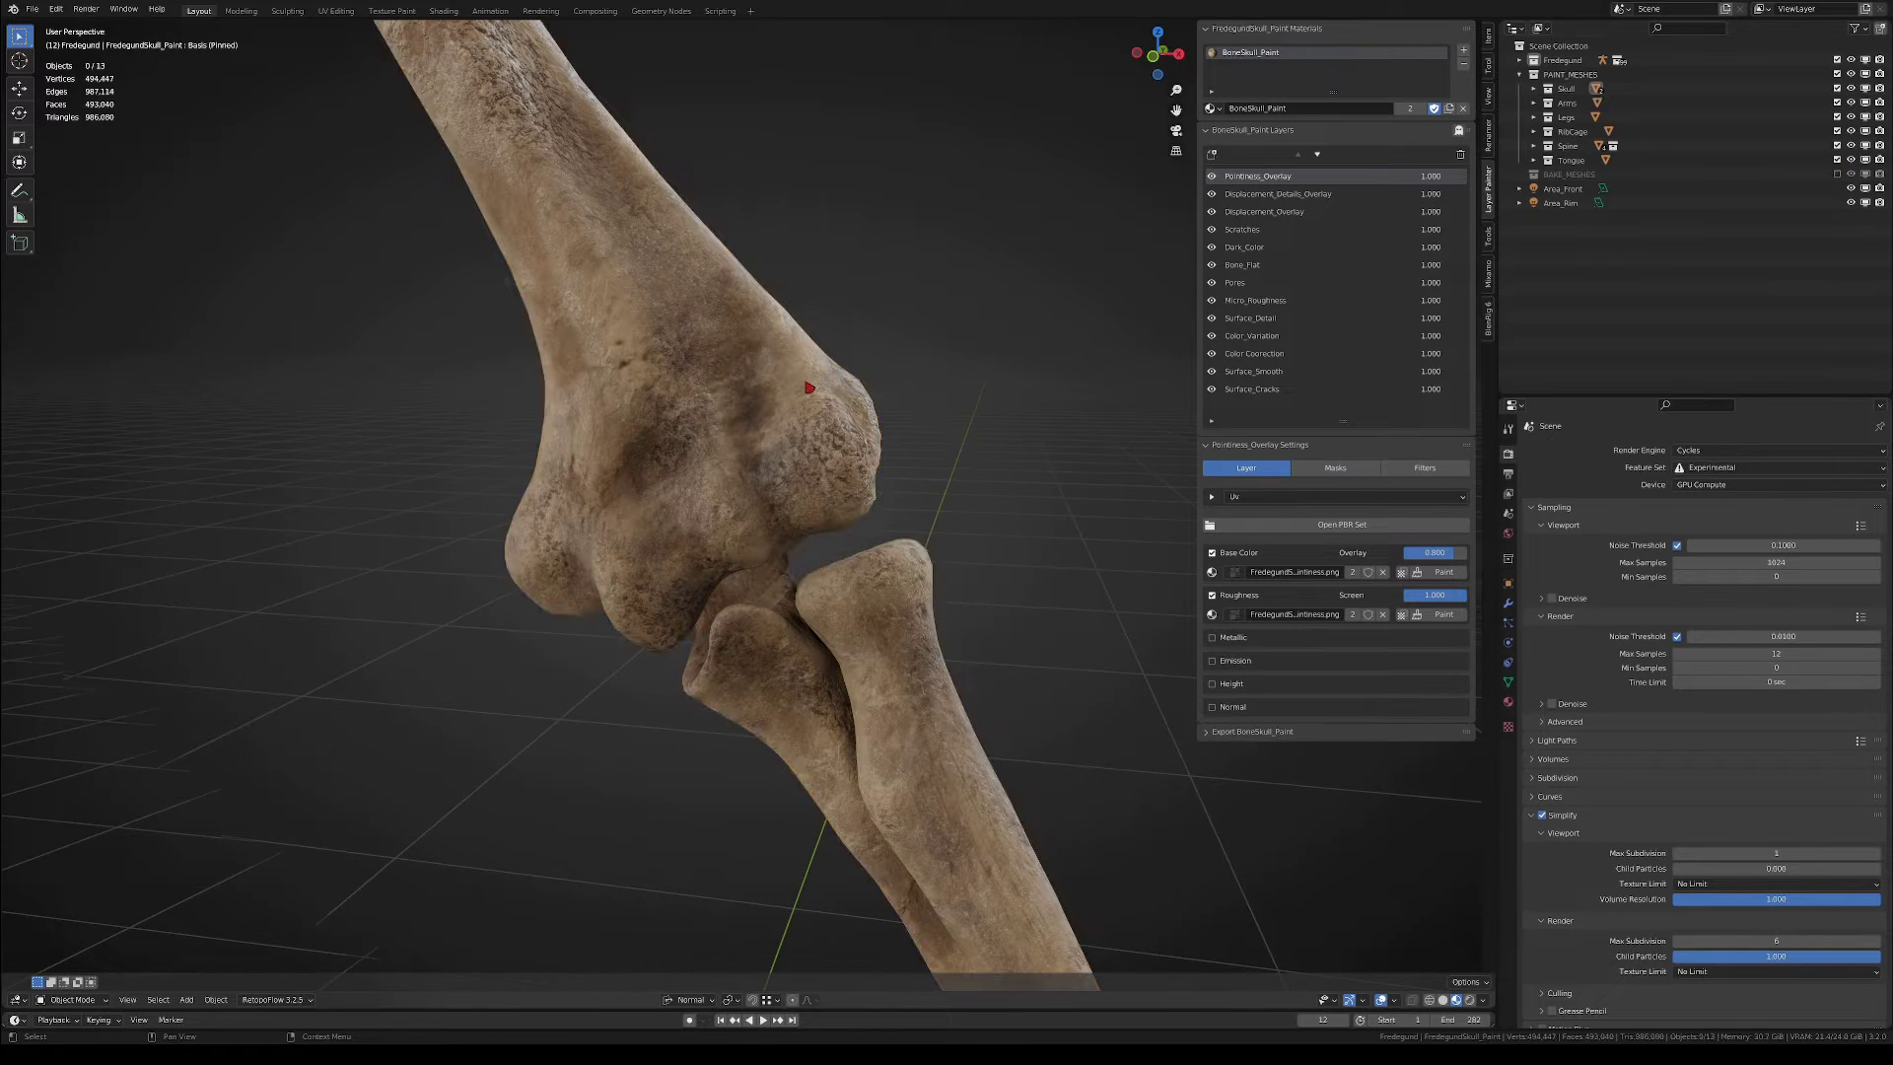
{"action": "left_click", "coordinate": [1212, 284]}
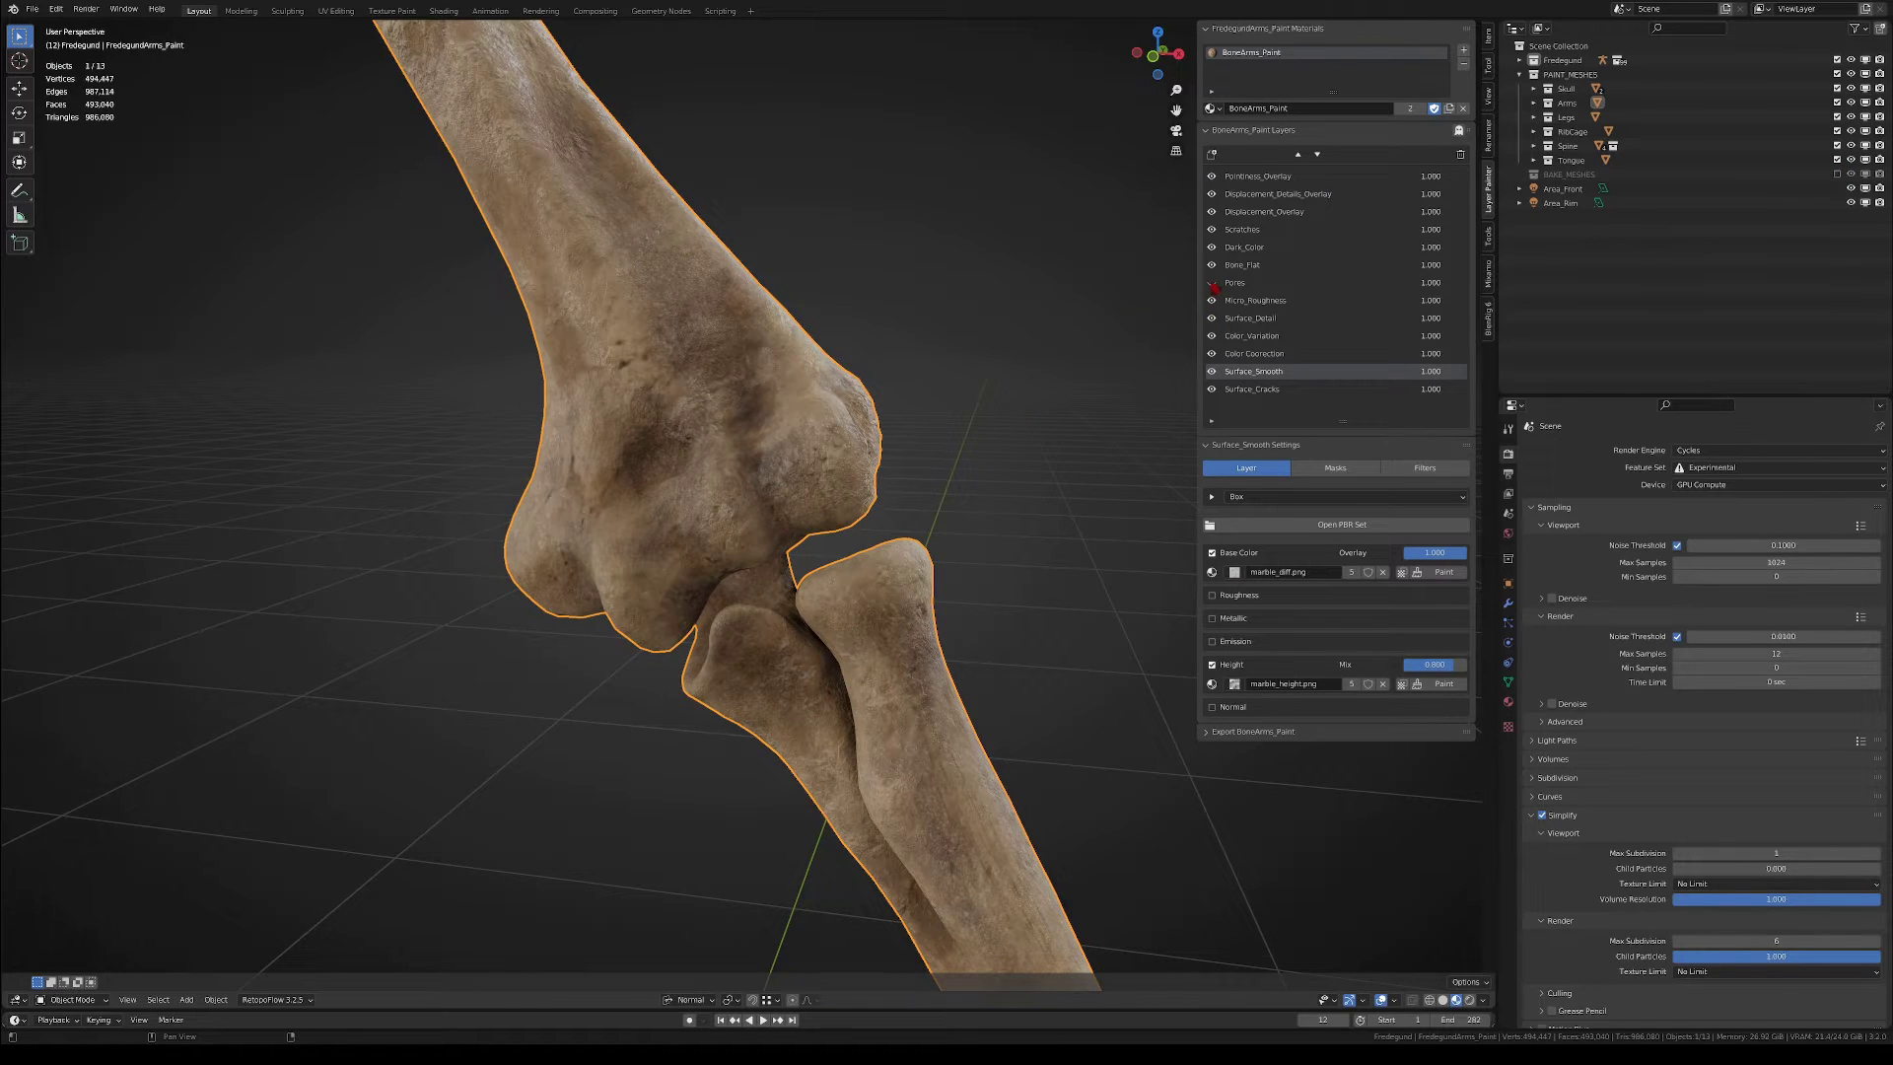
{"action": "left_click", "coordinate": [1212, 285]}
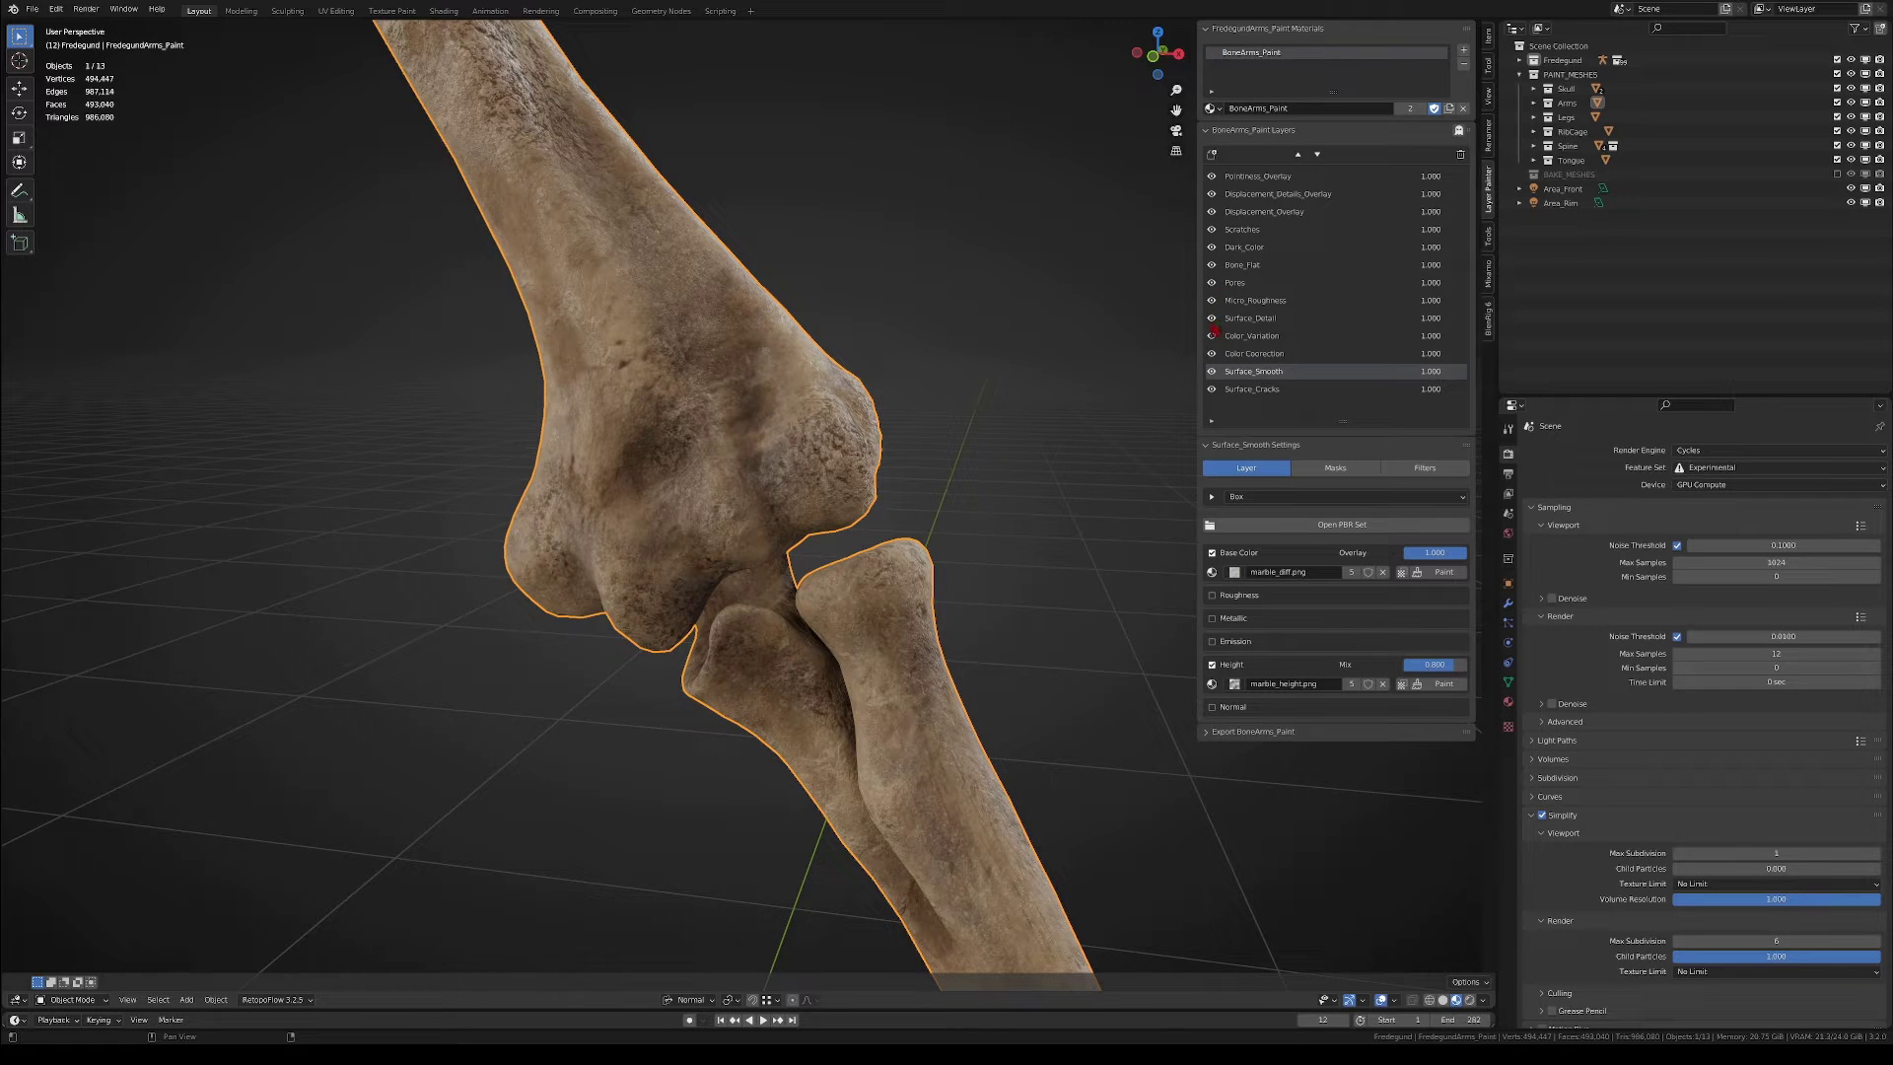
{"action": "left_click", "coordinate": [1213, 319]}
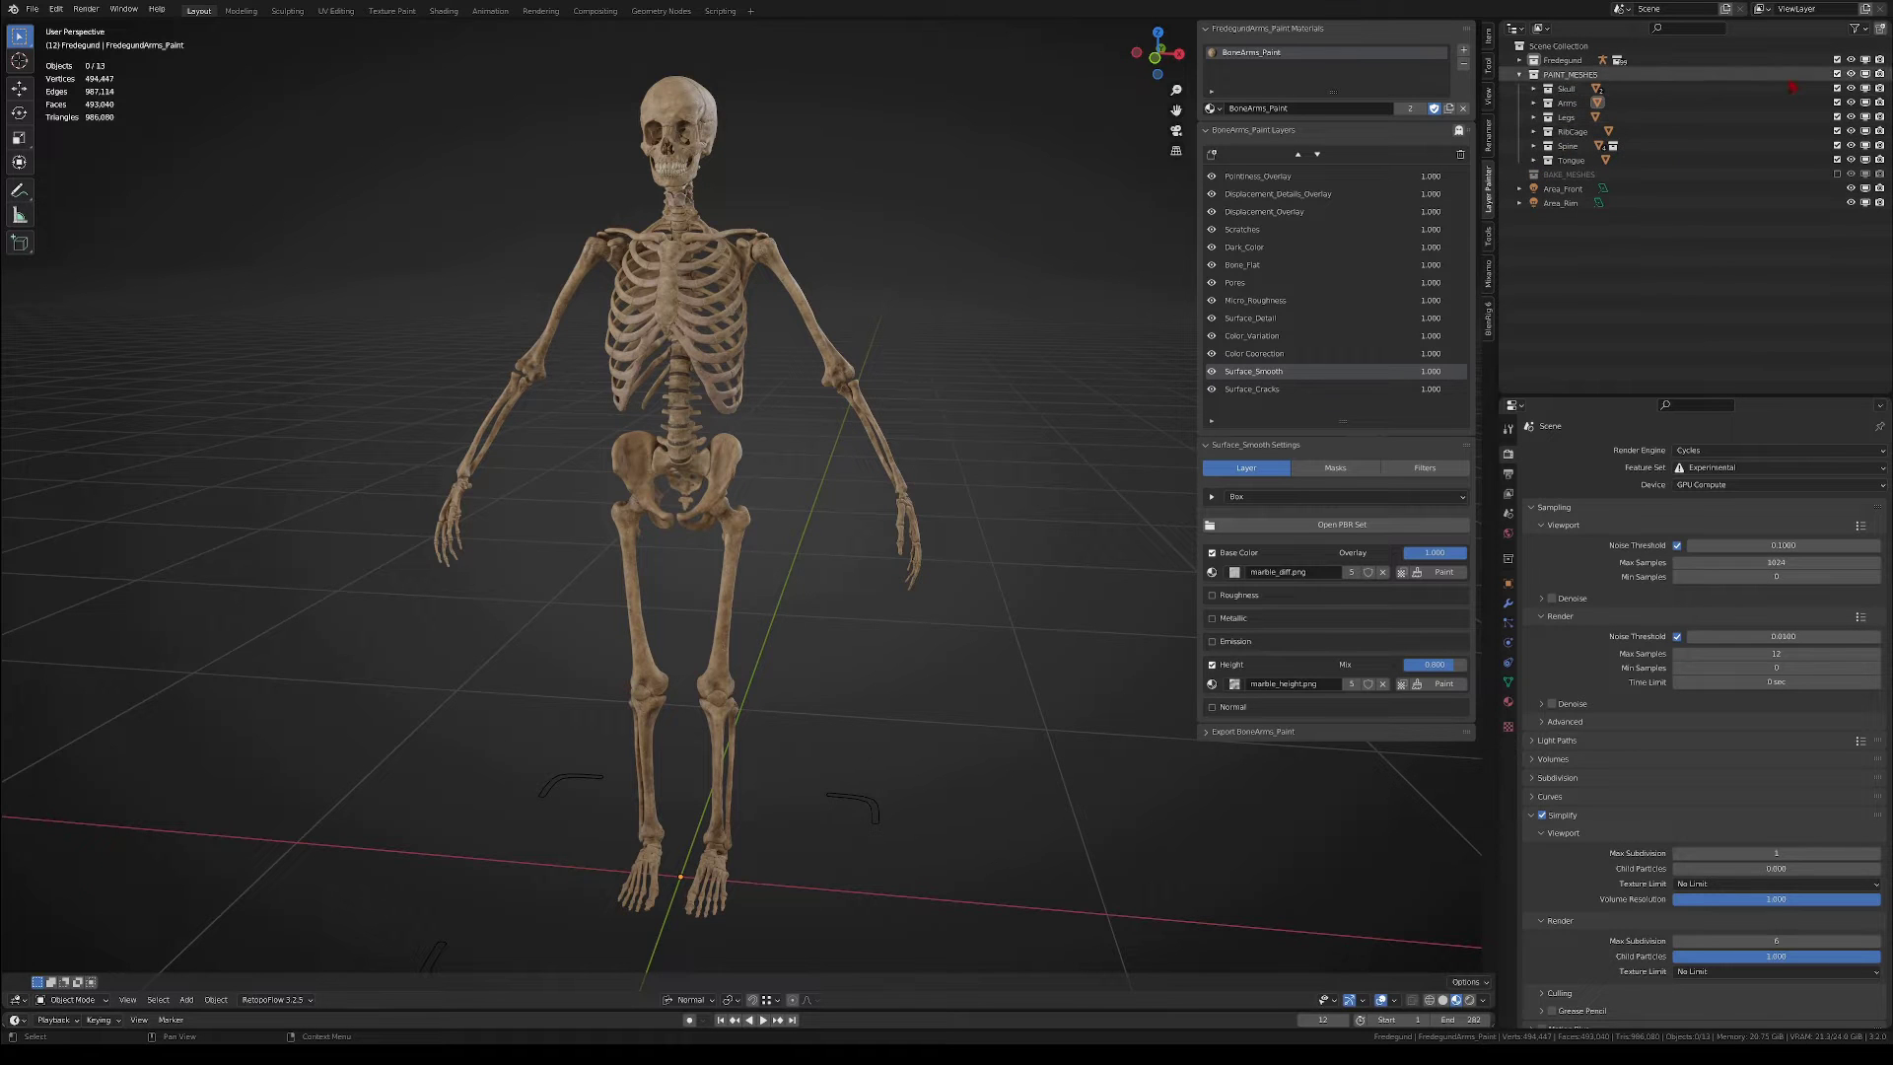
- Disable the PAINT_MESHES collection in the viewport and enable the BAKE_MESHES collection
{"action": "left_click", "coordinate": [1864, 76]}
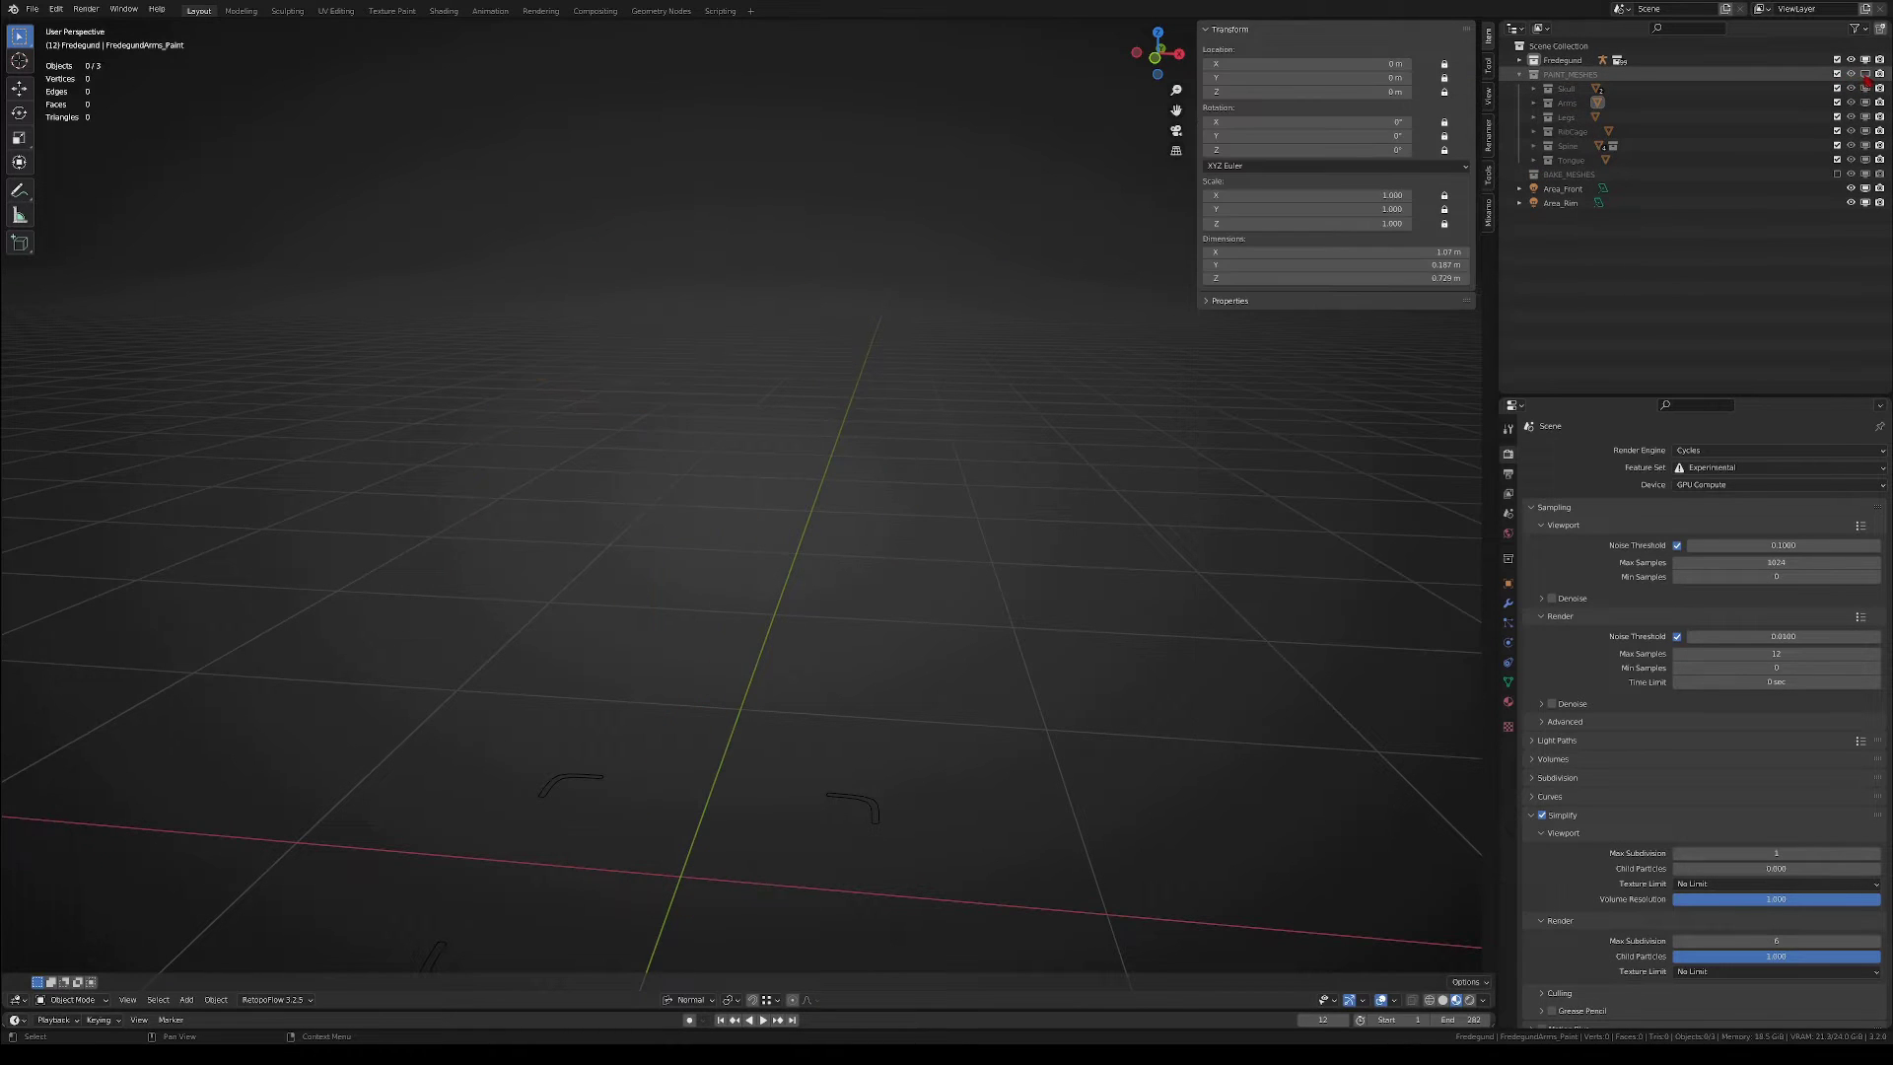
{"action": "left_click", "coordinate": [1837, 174]}
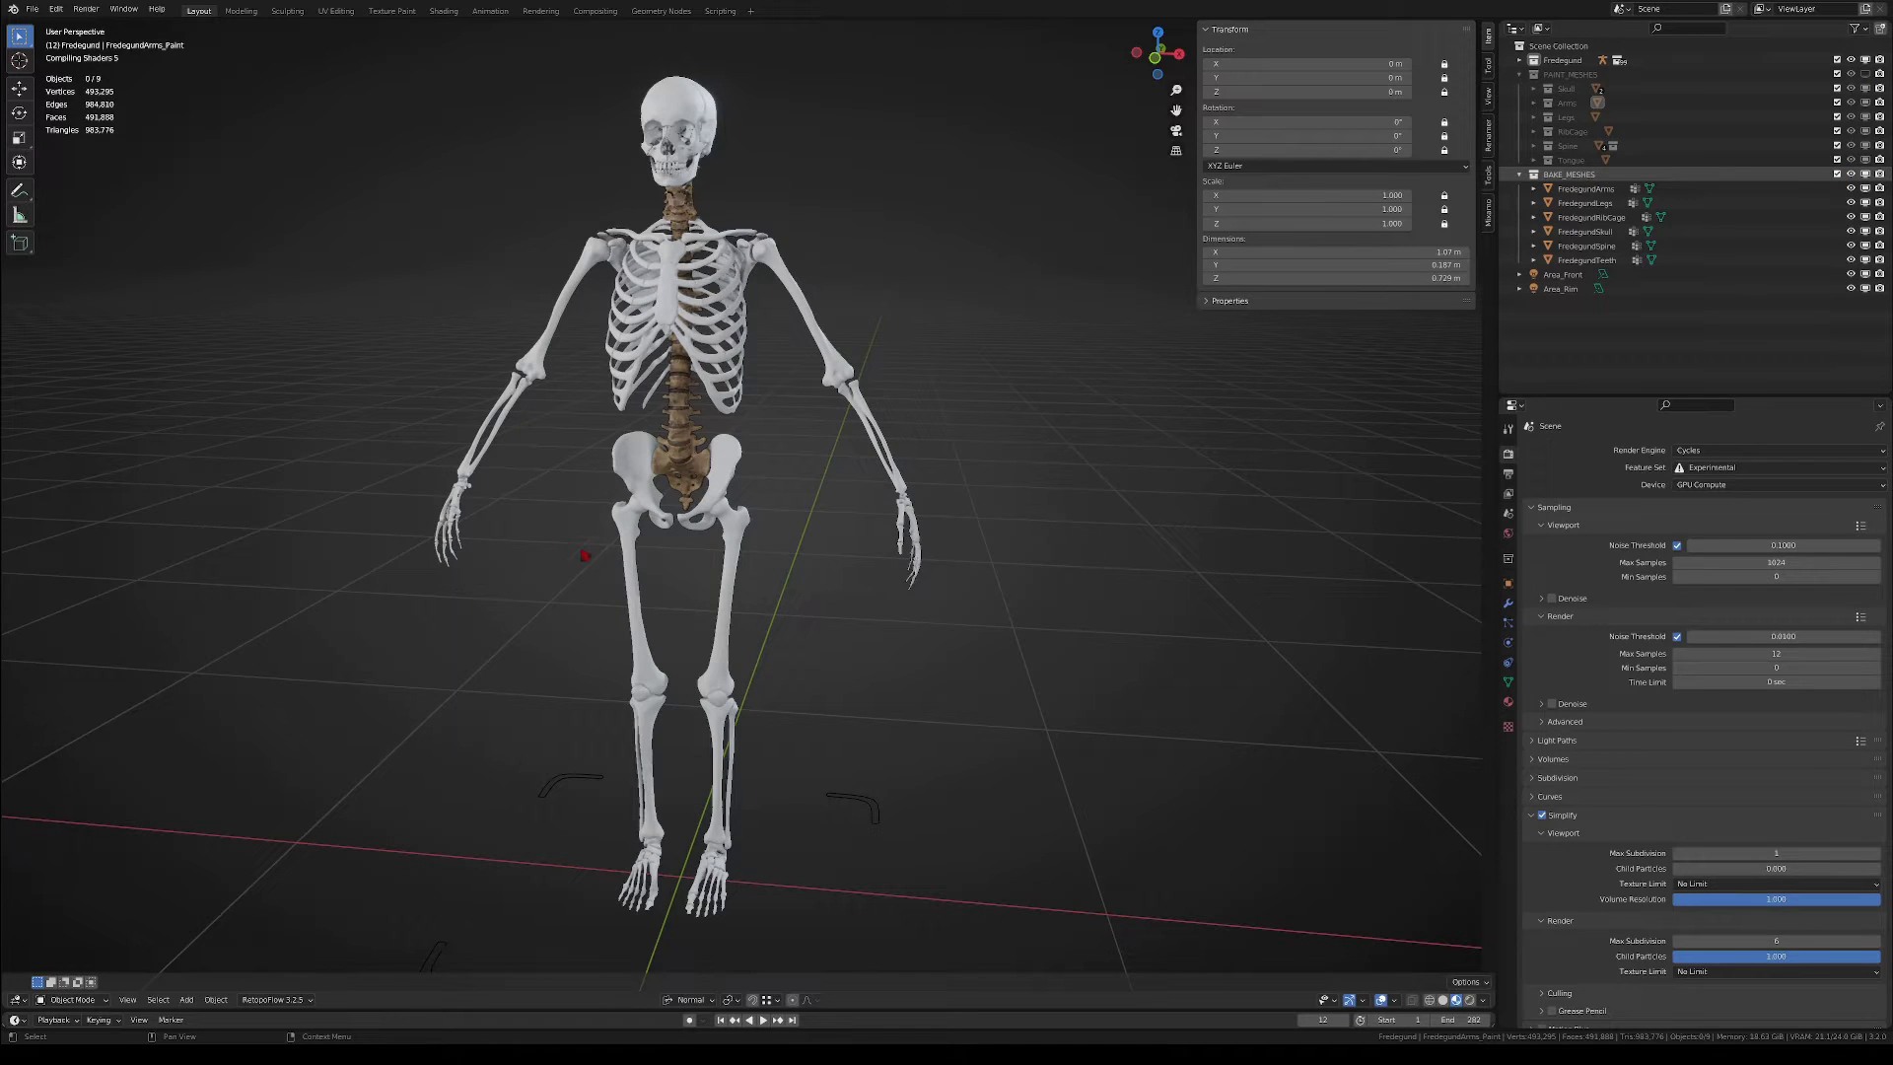
- Examine the skull and spine bake meshes with their paint materials from several angles
{"action": "left_click", "coordinate": [706, 124]}
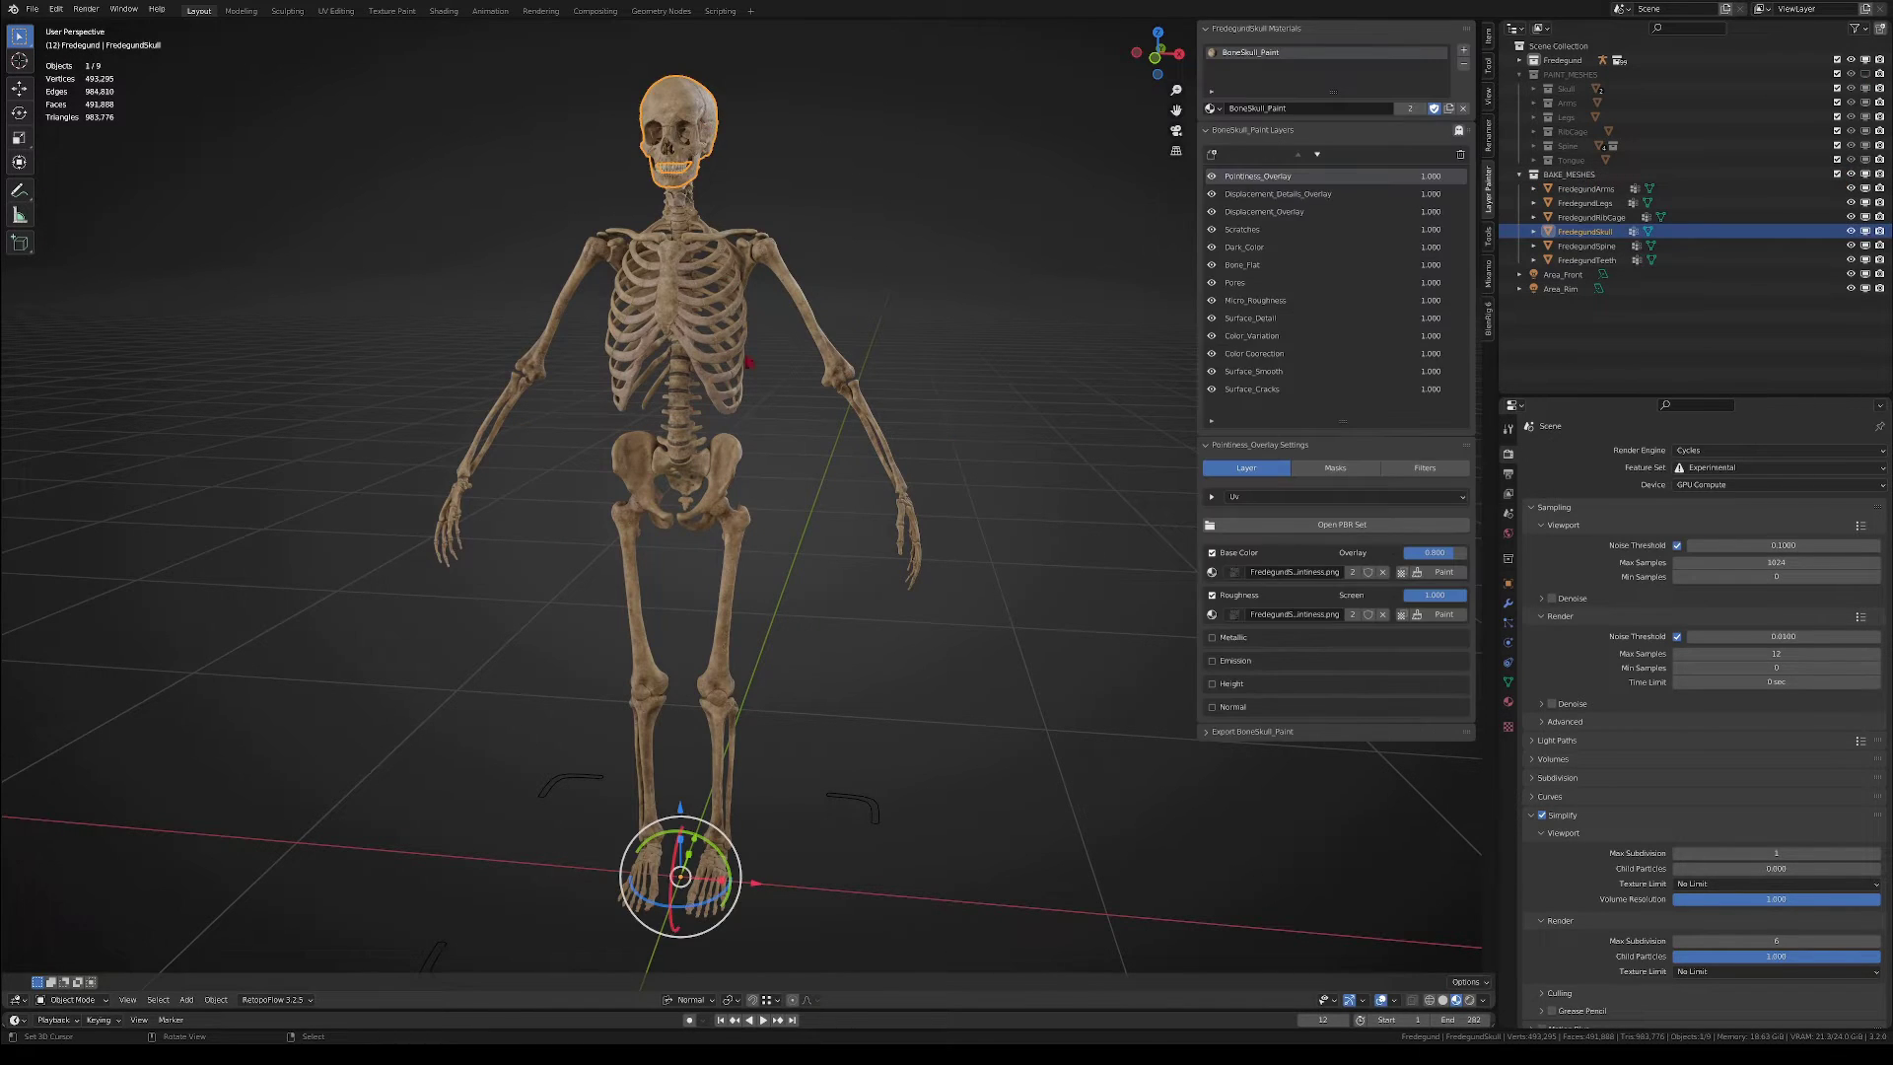
{"action": "mouse_move", "coordinate": [684, 467]}
{"action": "middle_mouse_down"}
{"action": "mouse_move", "coordinate": [617, 460]}
{"action": "mouse_move", "coordinate": [691, 438]}
{"action": "middle_mouse_up"}
{"action": "scroll", "coordinate": [694, 432], "scroll_direction": "up", "scroll_amount": 3}
{"action": "left_click", "coordinate": [696, 434]}
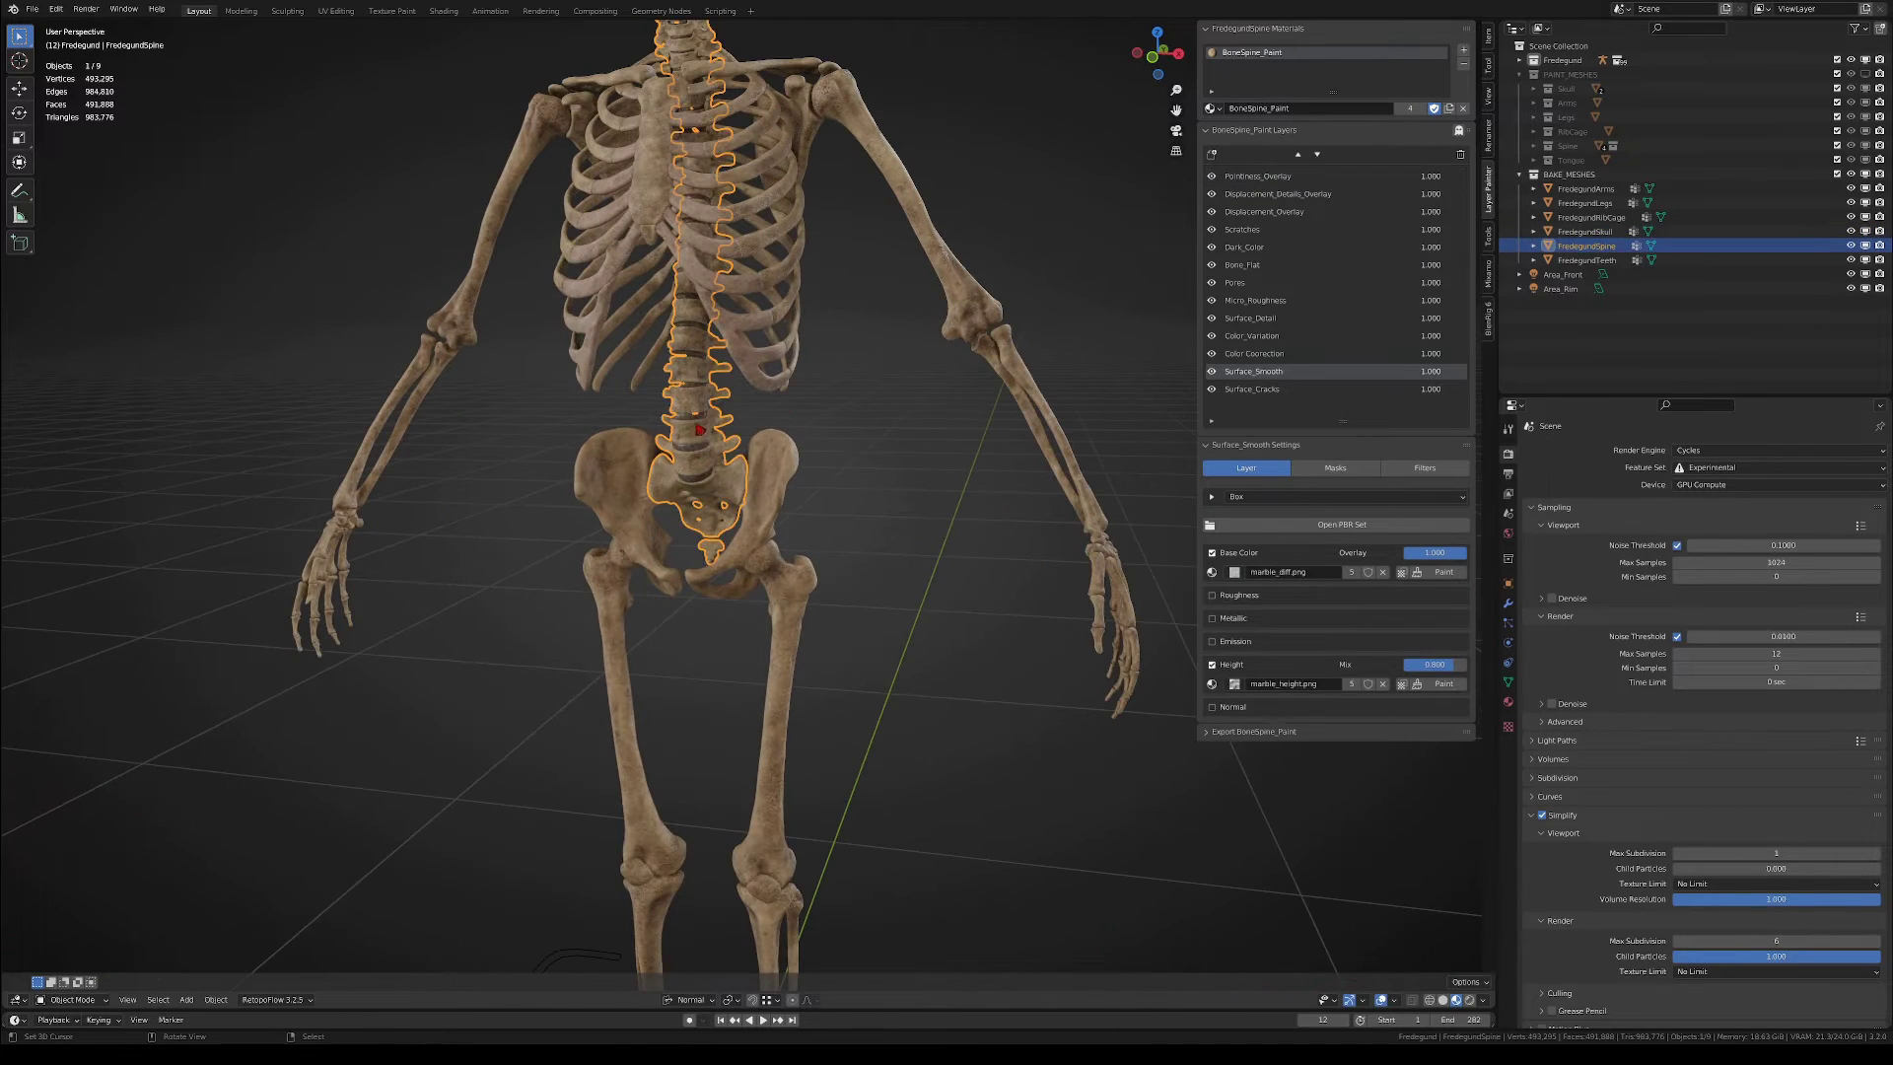
{"action": "scroll", "coordinate": [672, 581], "scroll_direction": "down", "scroll_amount": 3}
{"action": "middle_click_drag", "start_coordinate": [733, 535], "coordinate": [524, 446]}
{"action": "scroll", "coordinate": [658, 548], "scroll_direction": "down", "scroll_amount": 2}
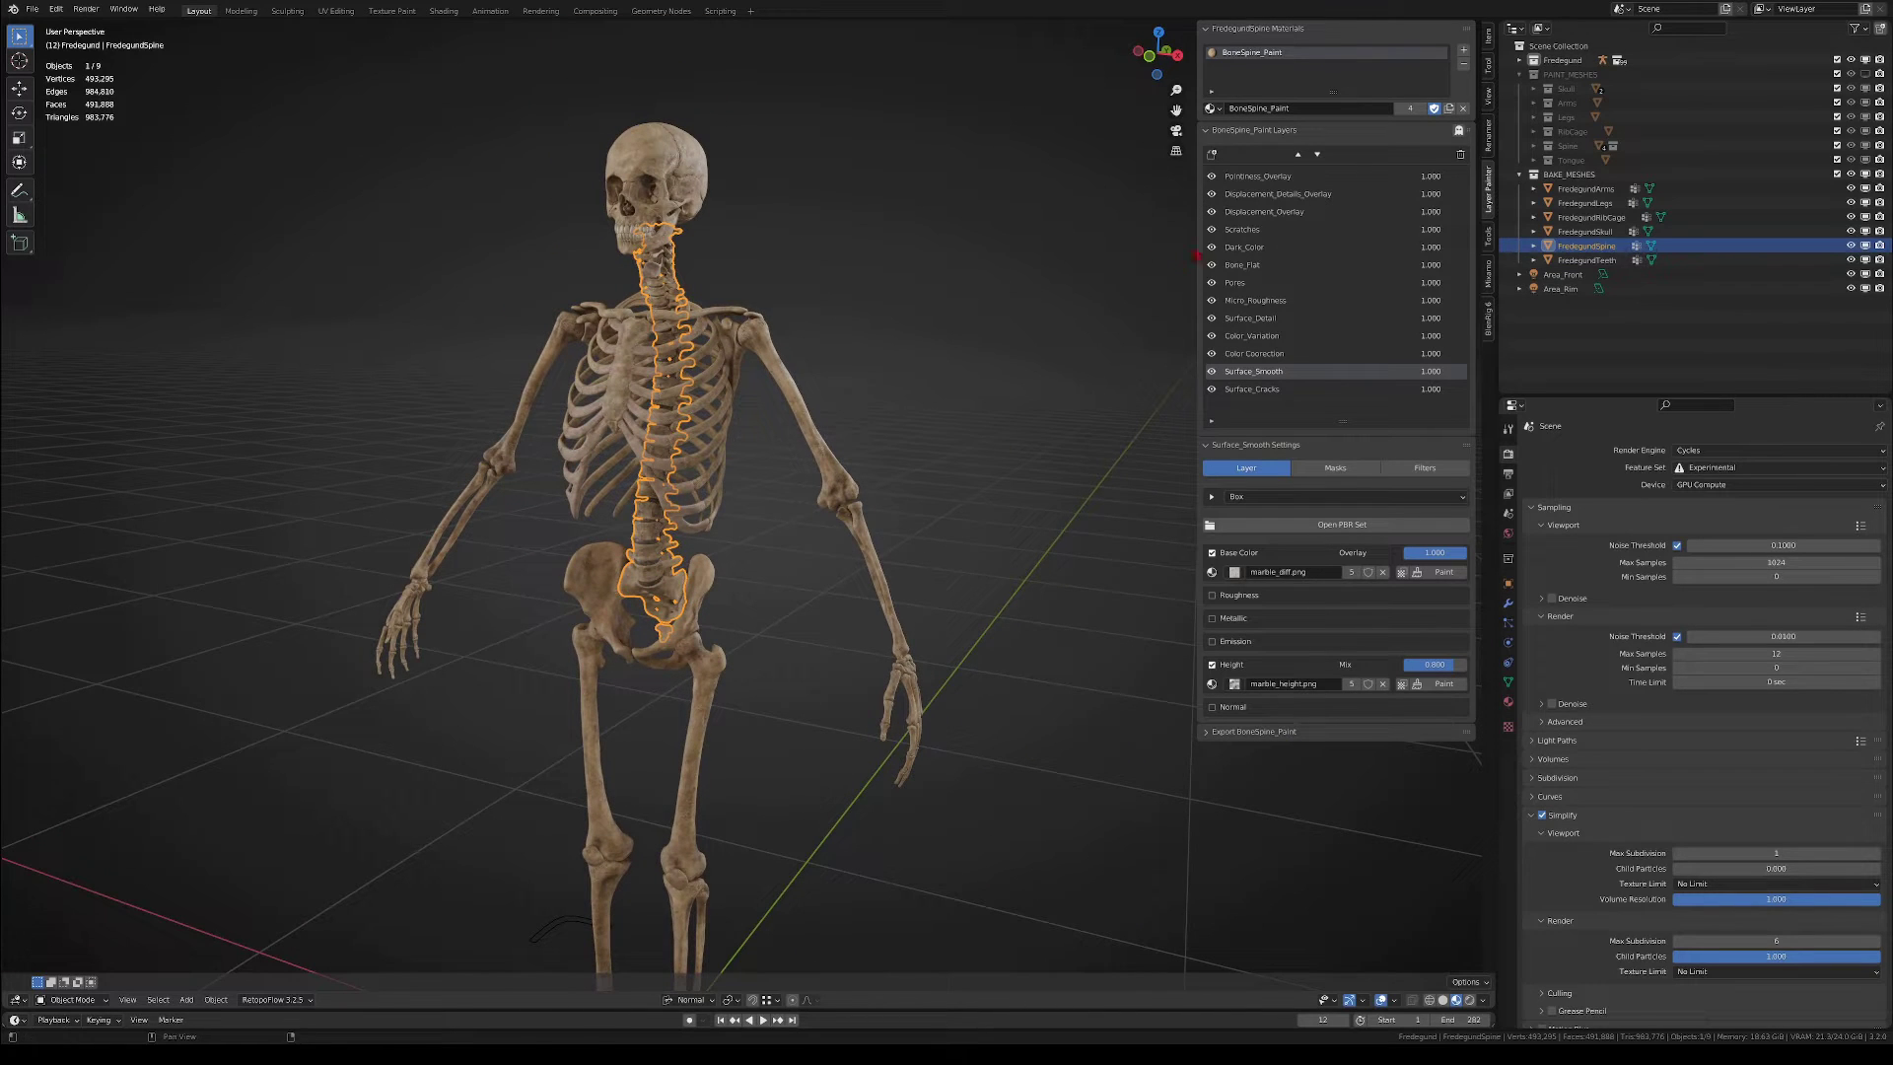
{"action": "middle_click_drag", "start_coordinate": [497, 473], "coordinate": [762, 159]}
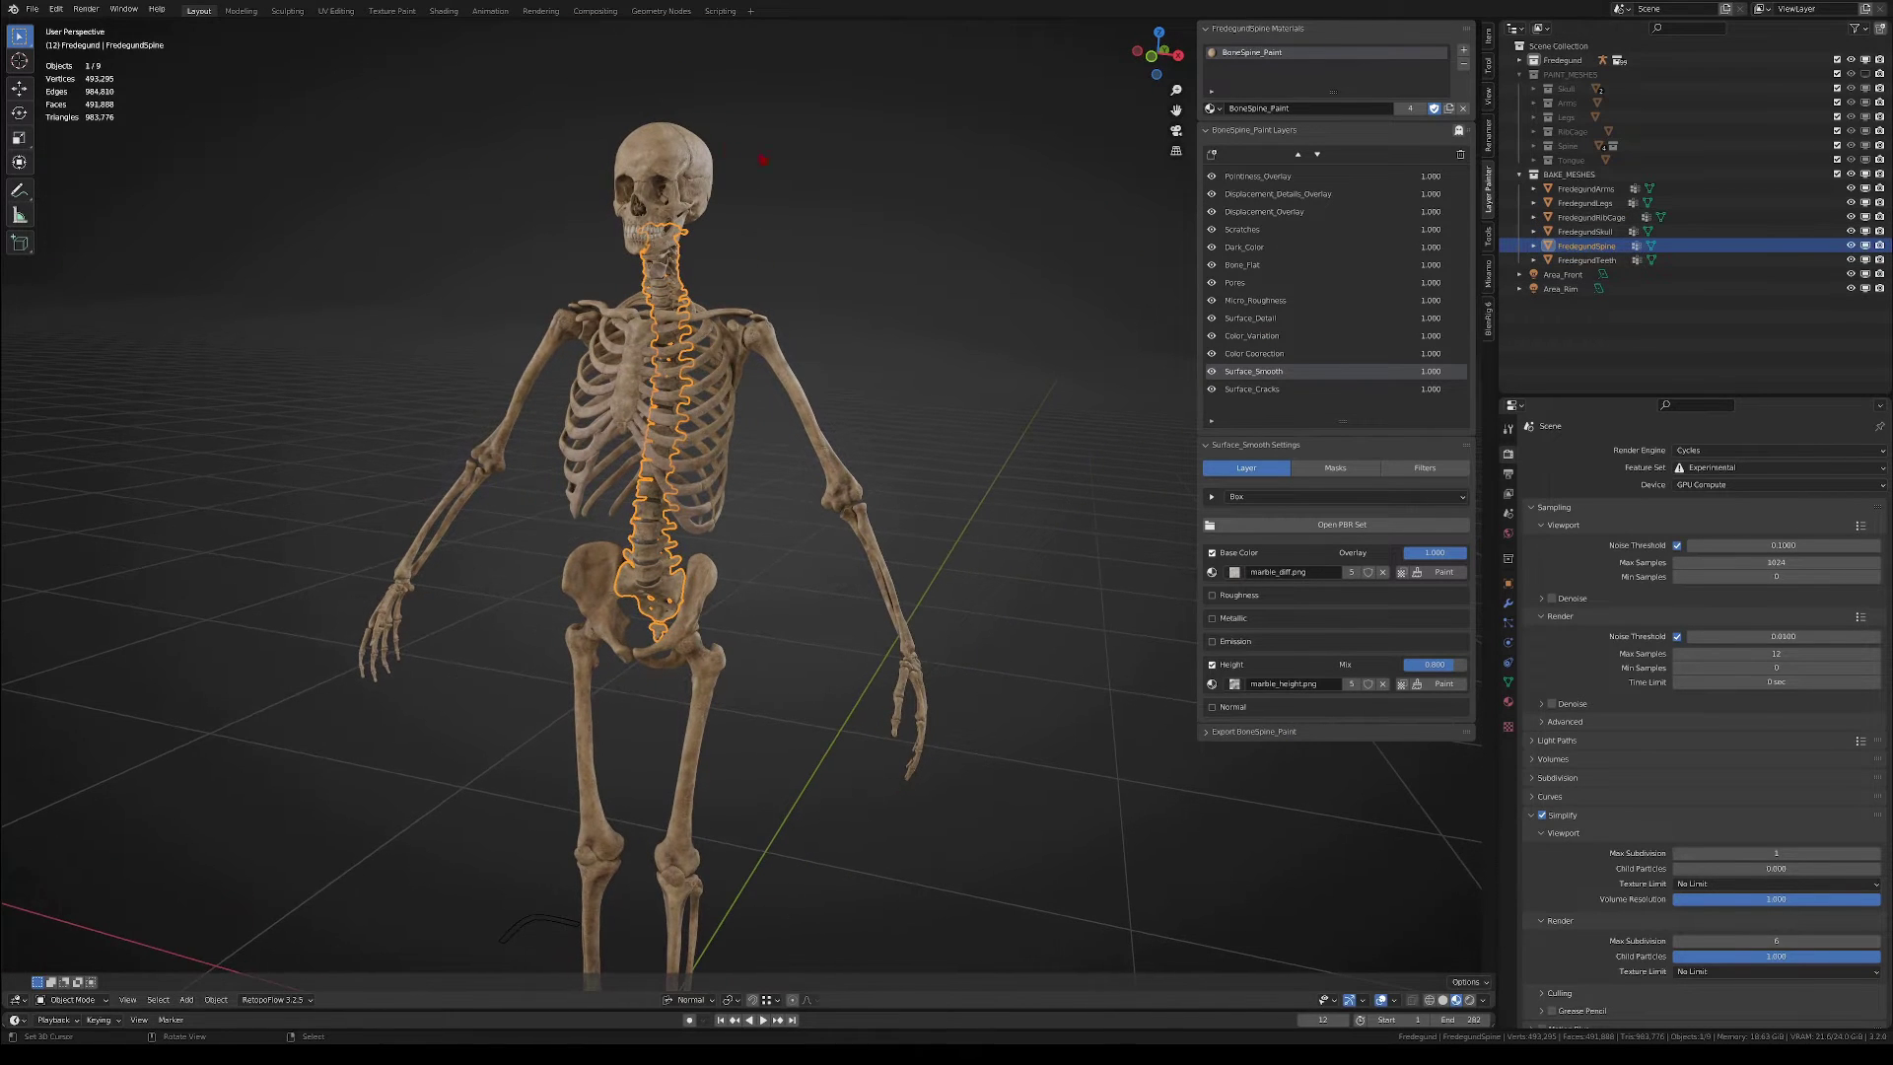
{"action": "middle_click_drag", "start_coordinate": [779, 478], "coordinate": [443, 520]}
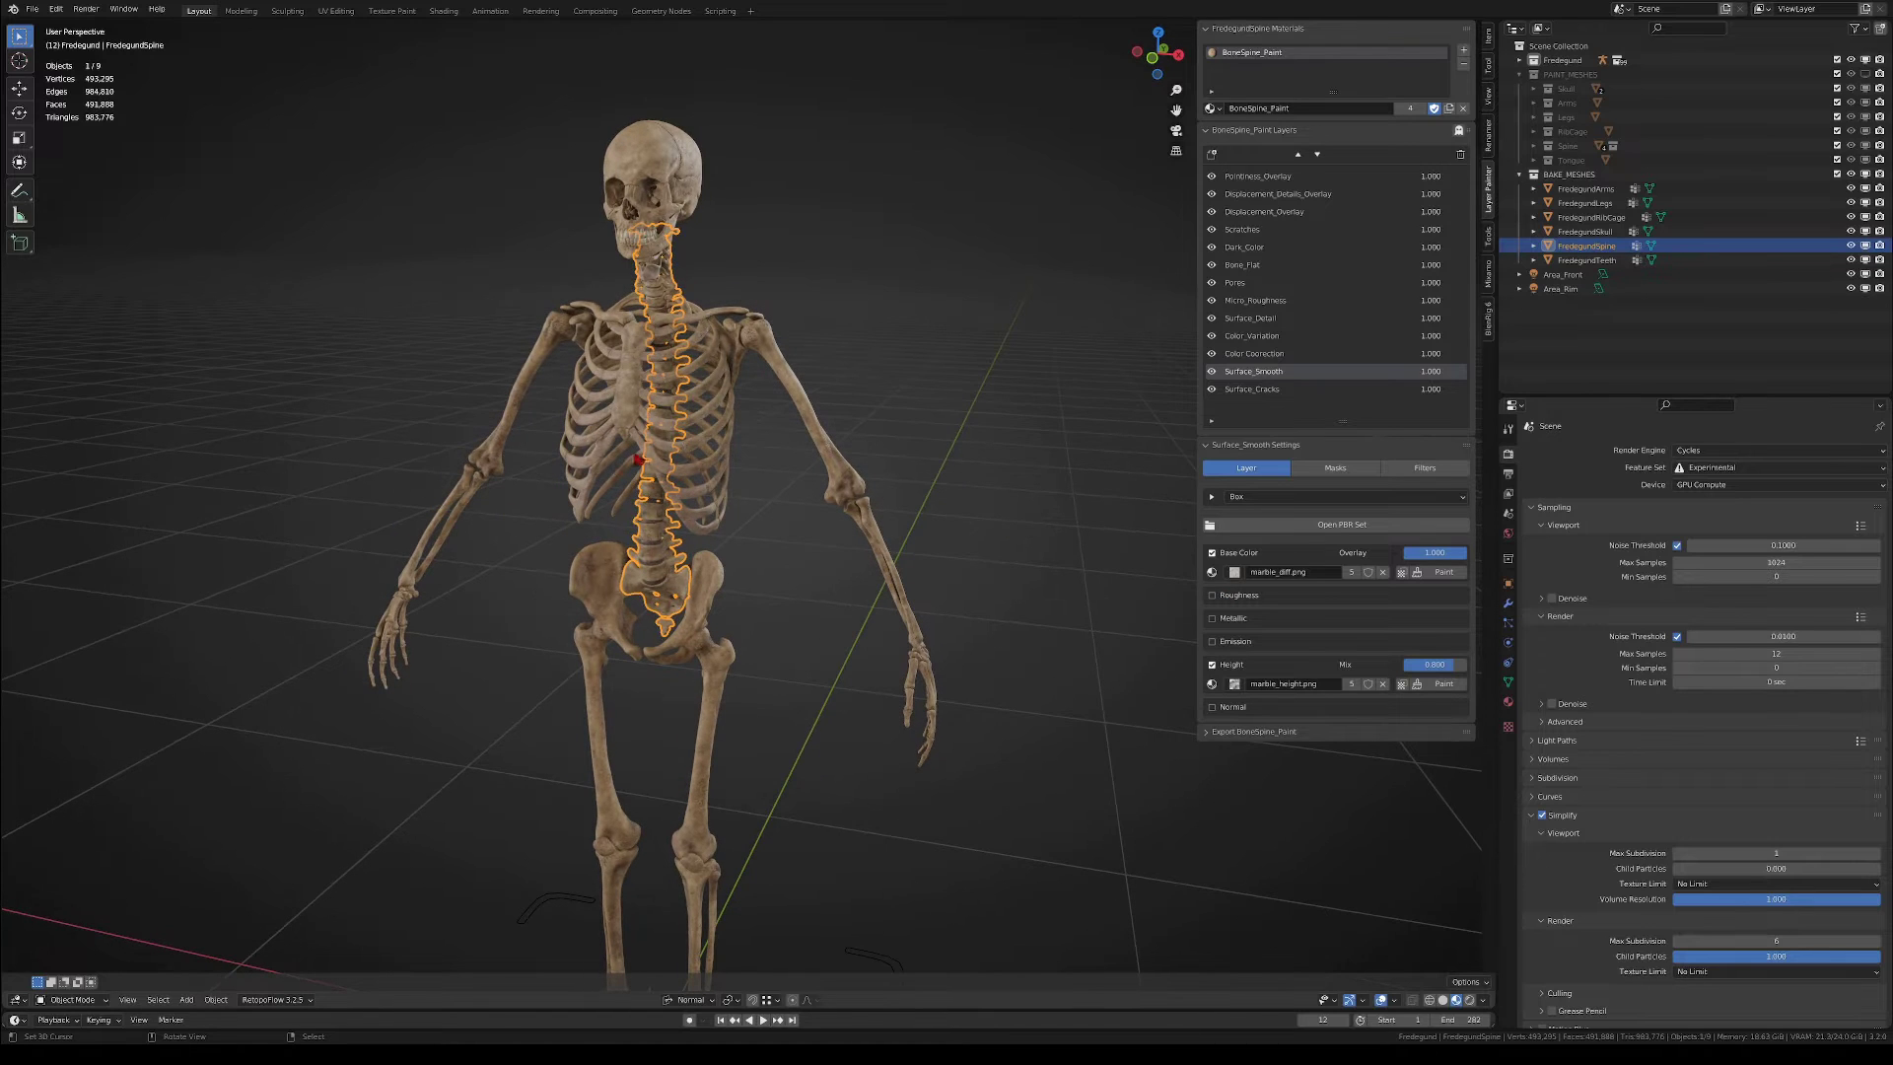
- Select the skull bake mesh and set Bake PBR to Base Color, Roughness and Normal at 2048 by 2048
{"action": "key", "text": "alt+a"}
{"action": "right_click", "coordinate": [670, 198]}
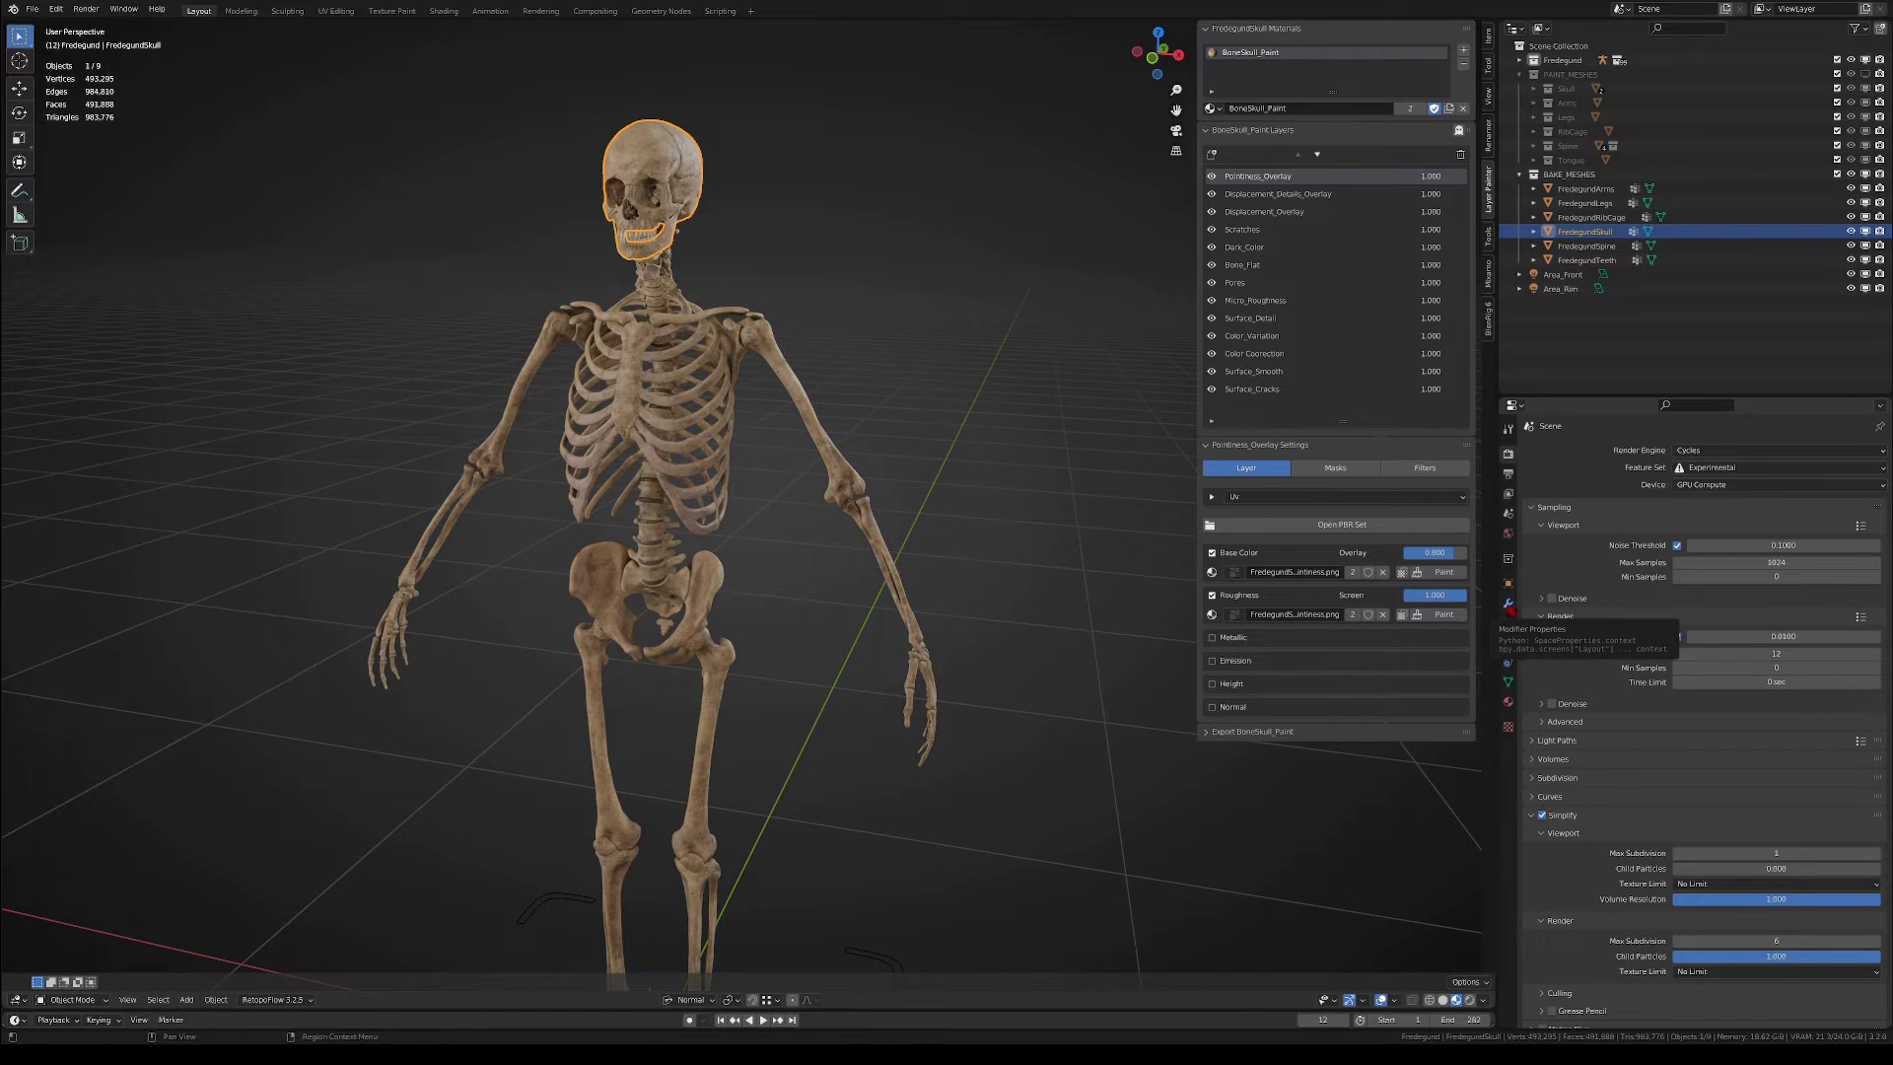
{"action": "scroll", "coordinate": [1529, 663], "scroll_direction": "down", "scroll_amount": 4}
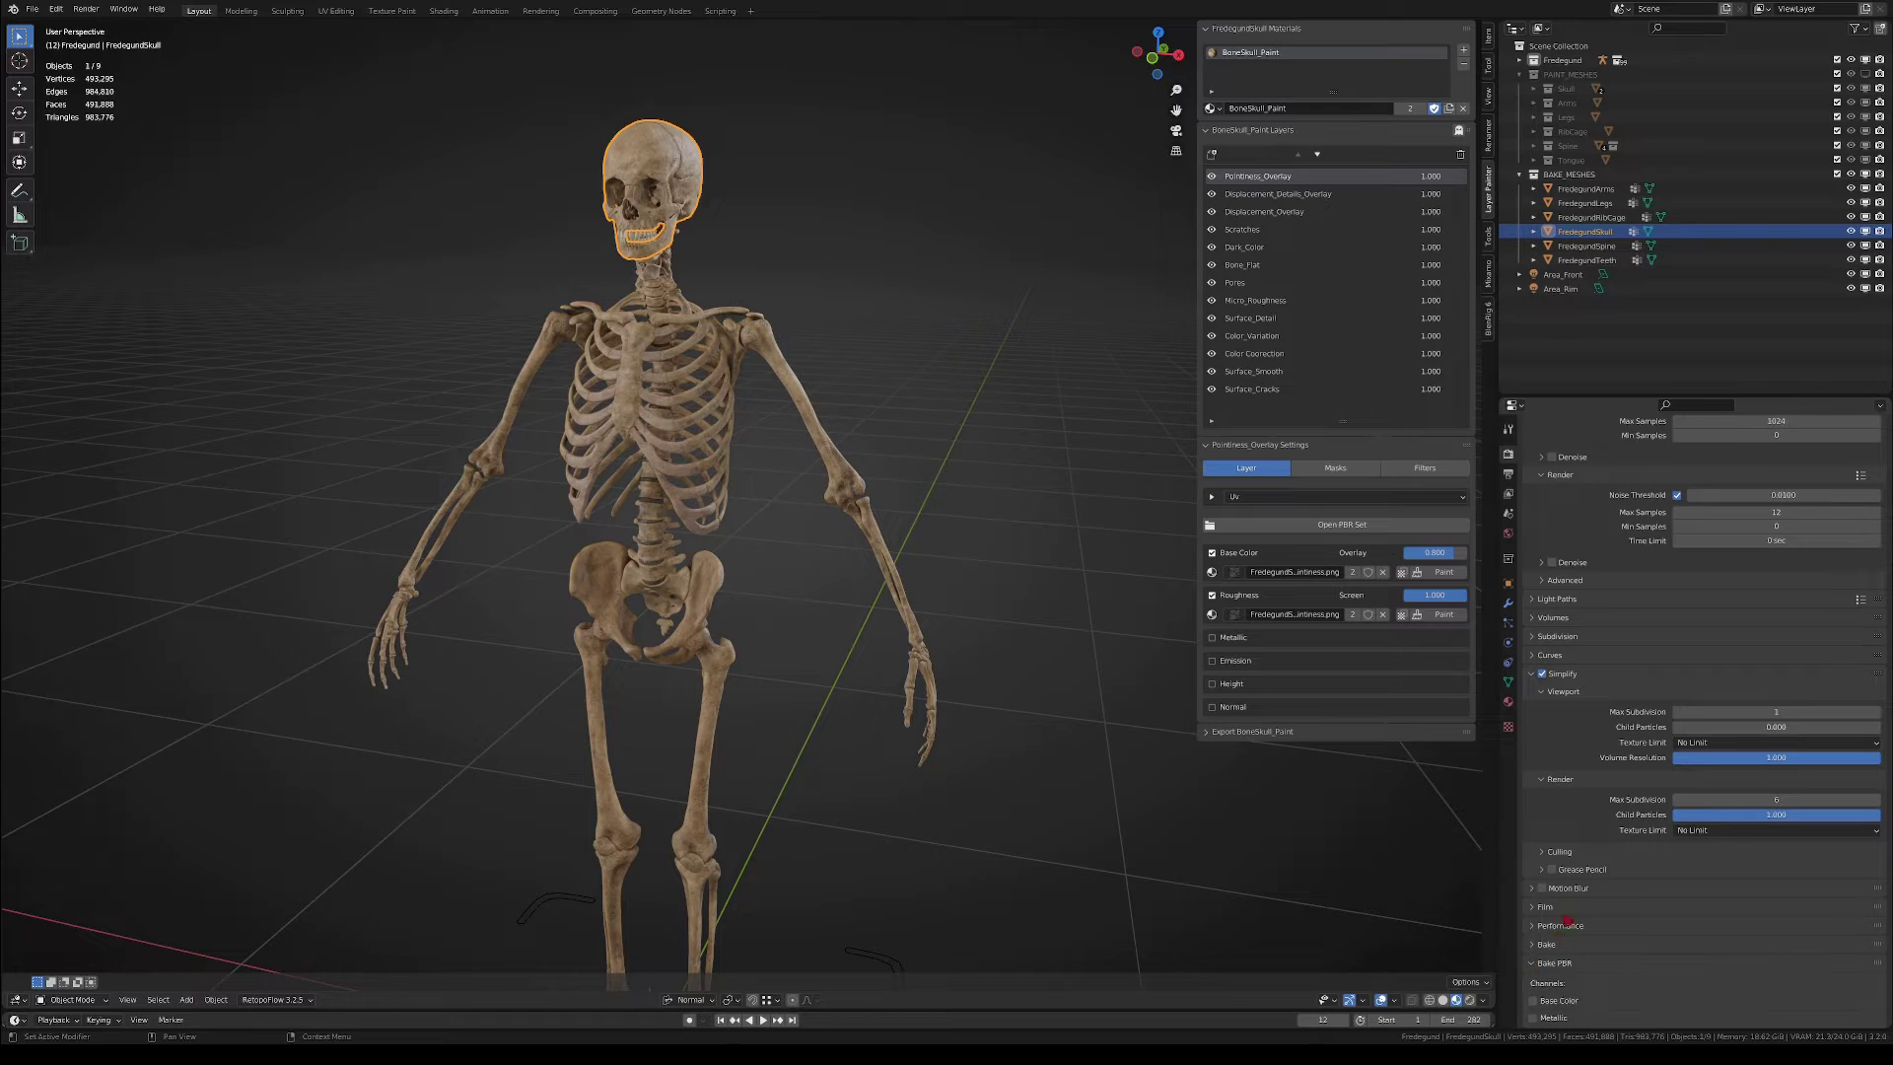
{"action": "scroll", "coordinate": [1567, 920], "scroll_direction": "down", "scroll_amount": 10}
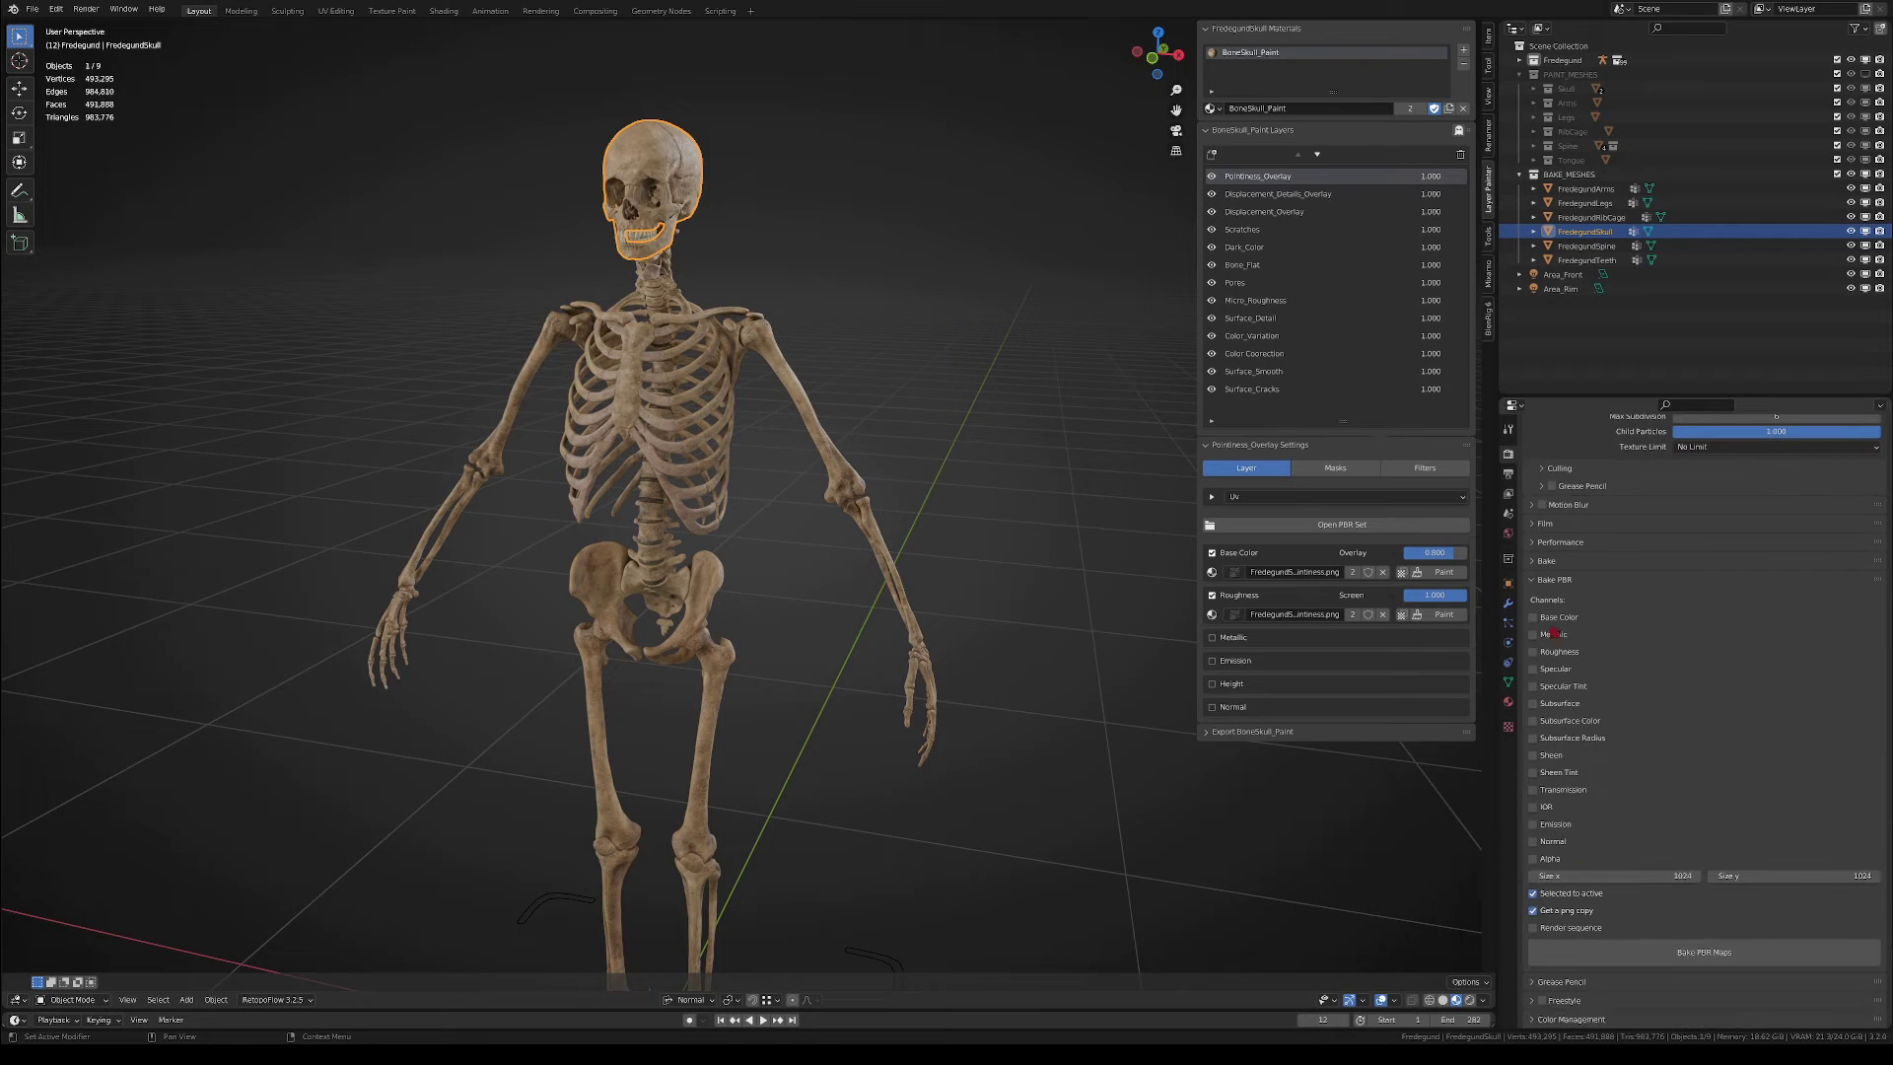
{"action": "left_click", "coordinate": [1621, 875]}
{"action": "type", "text": "2048"}
{"action": "key", "text": "Return"}
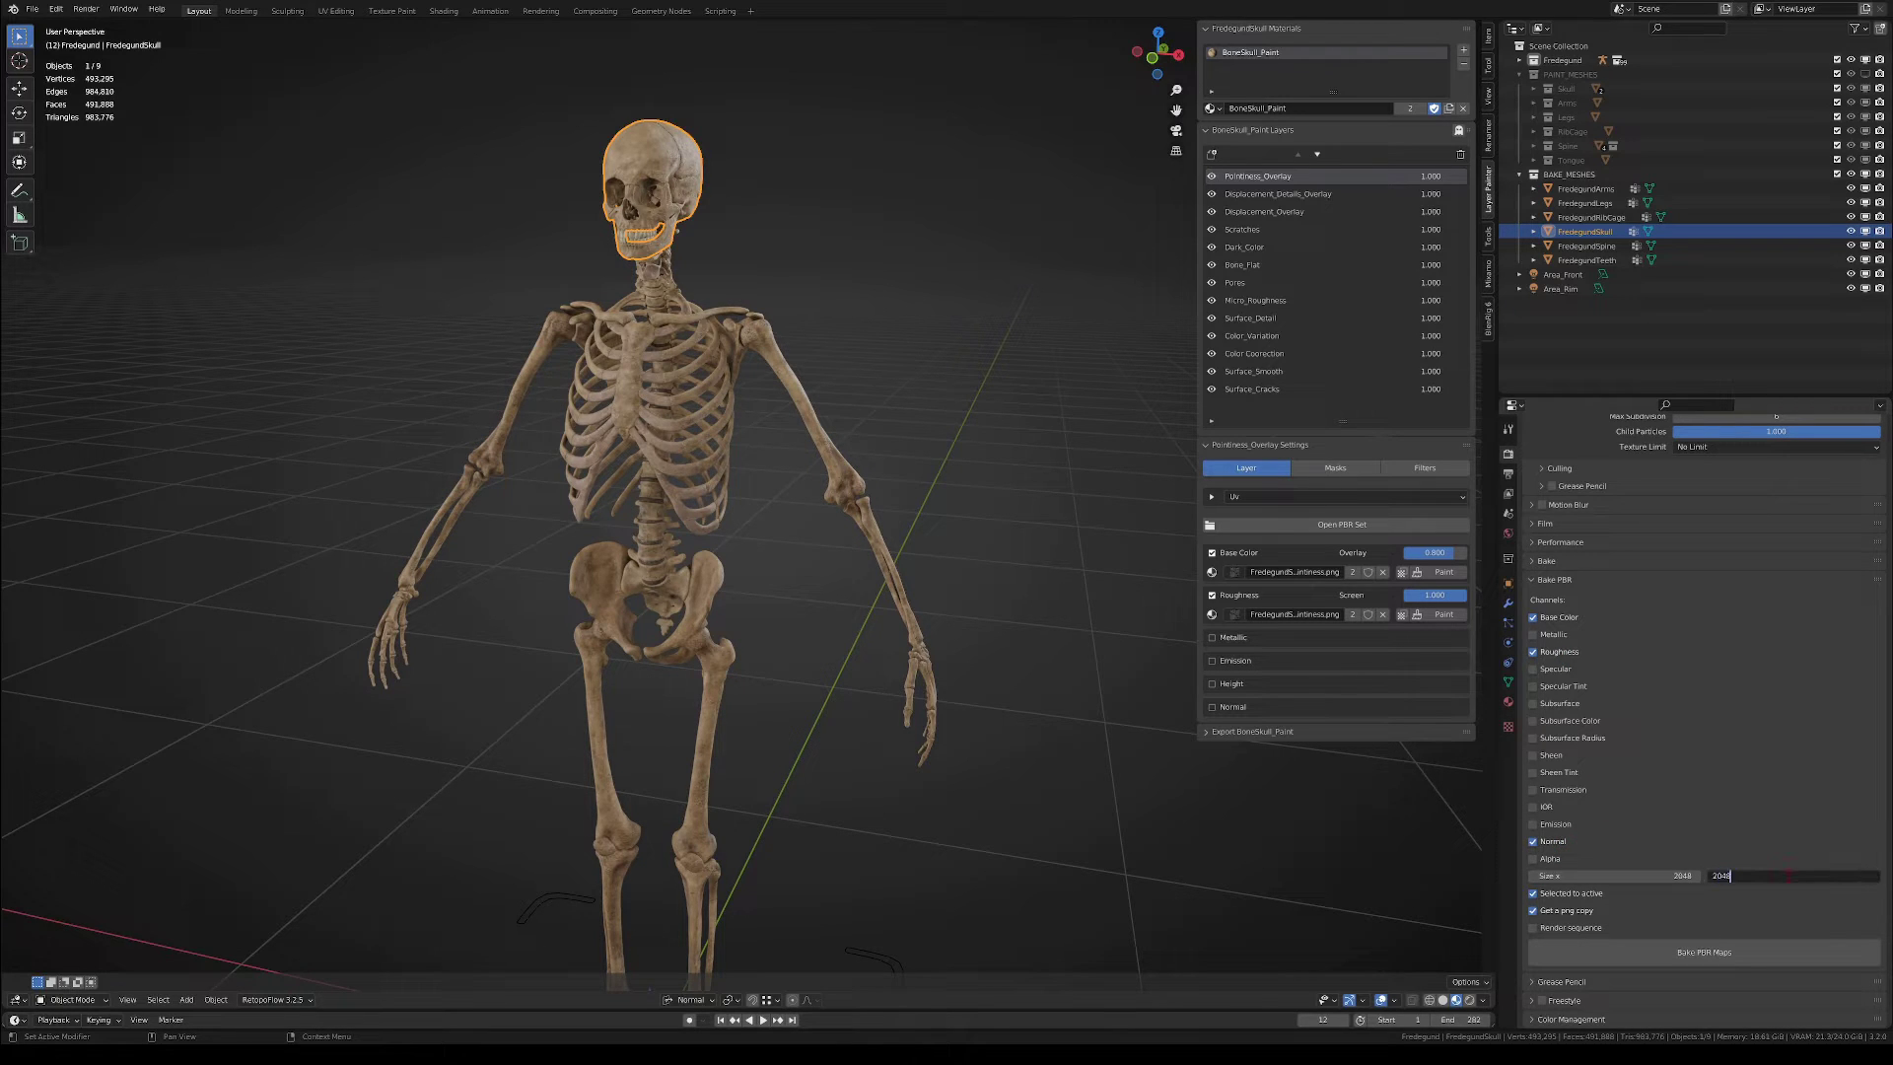
{"action": "key", "text": "Return"}
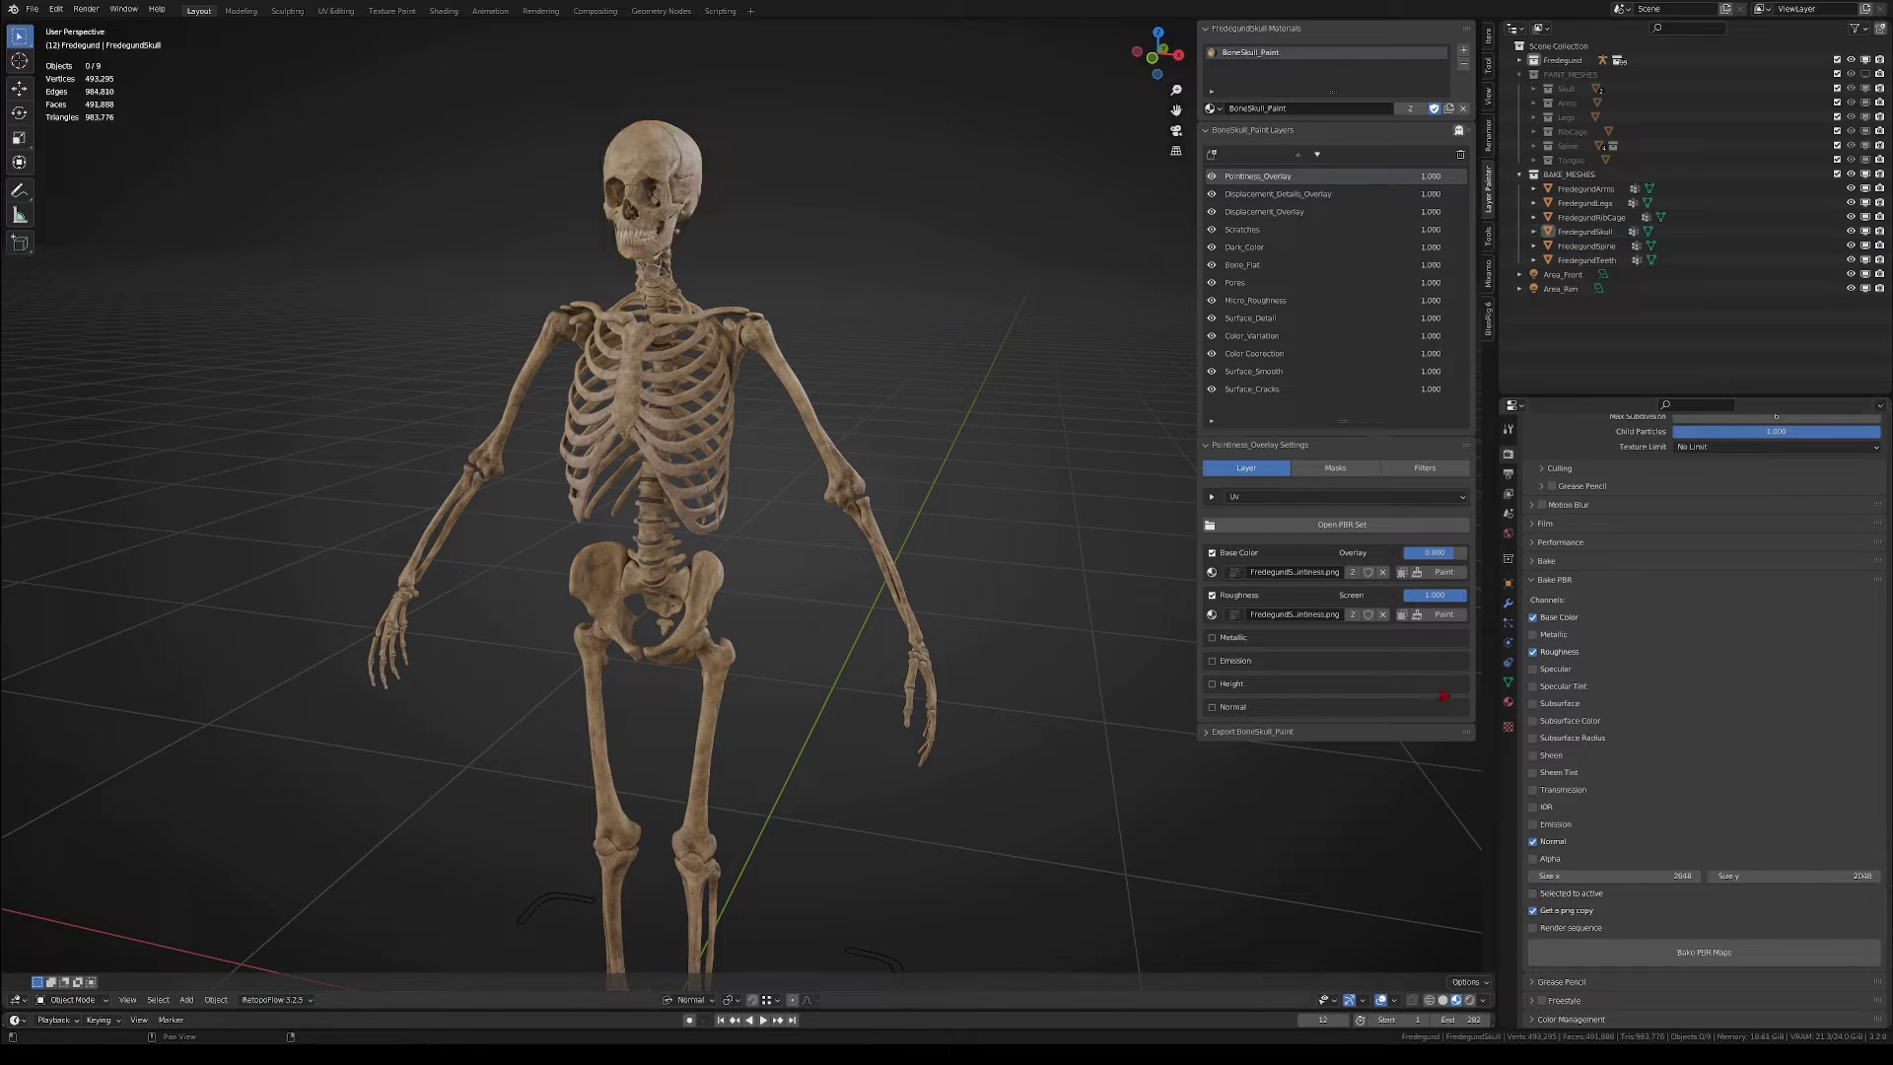
- Bake the skull mesh's PBR maps with Selected to Active turned off
{"action": "left_click", "coordinate": [675, 217]}
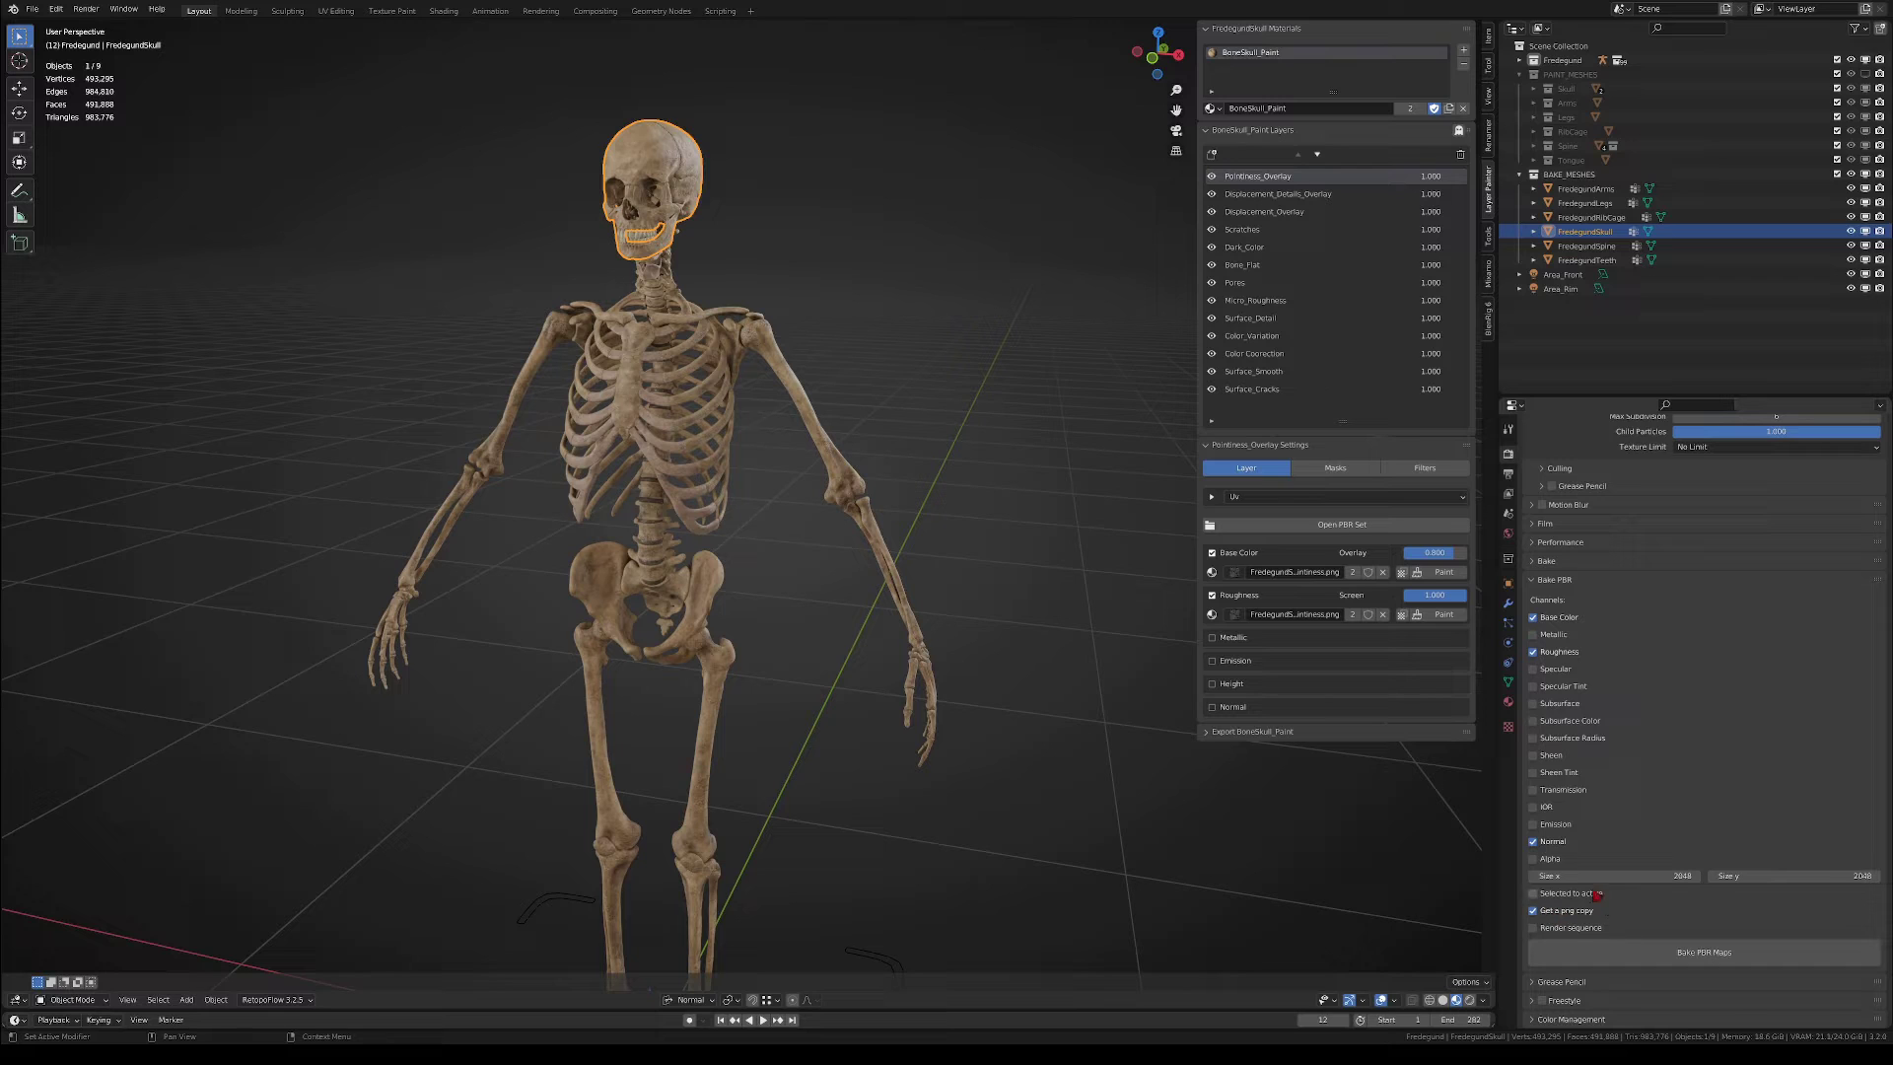
{"action": "left_click", "coordinate": [1692, 952]}
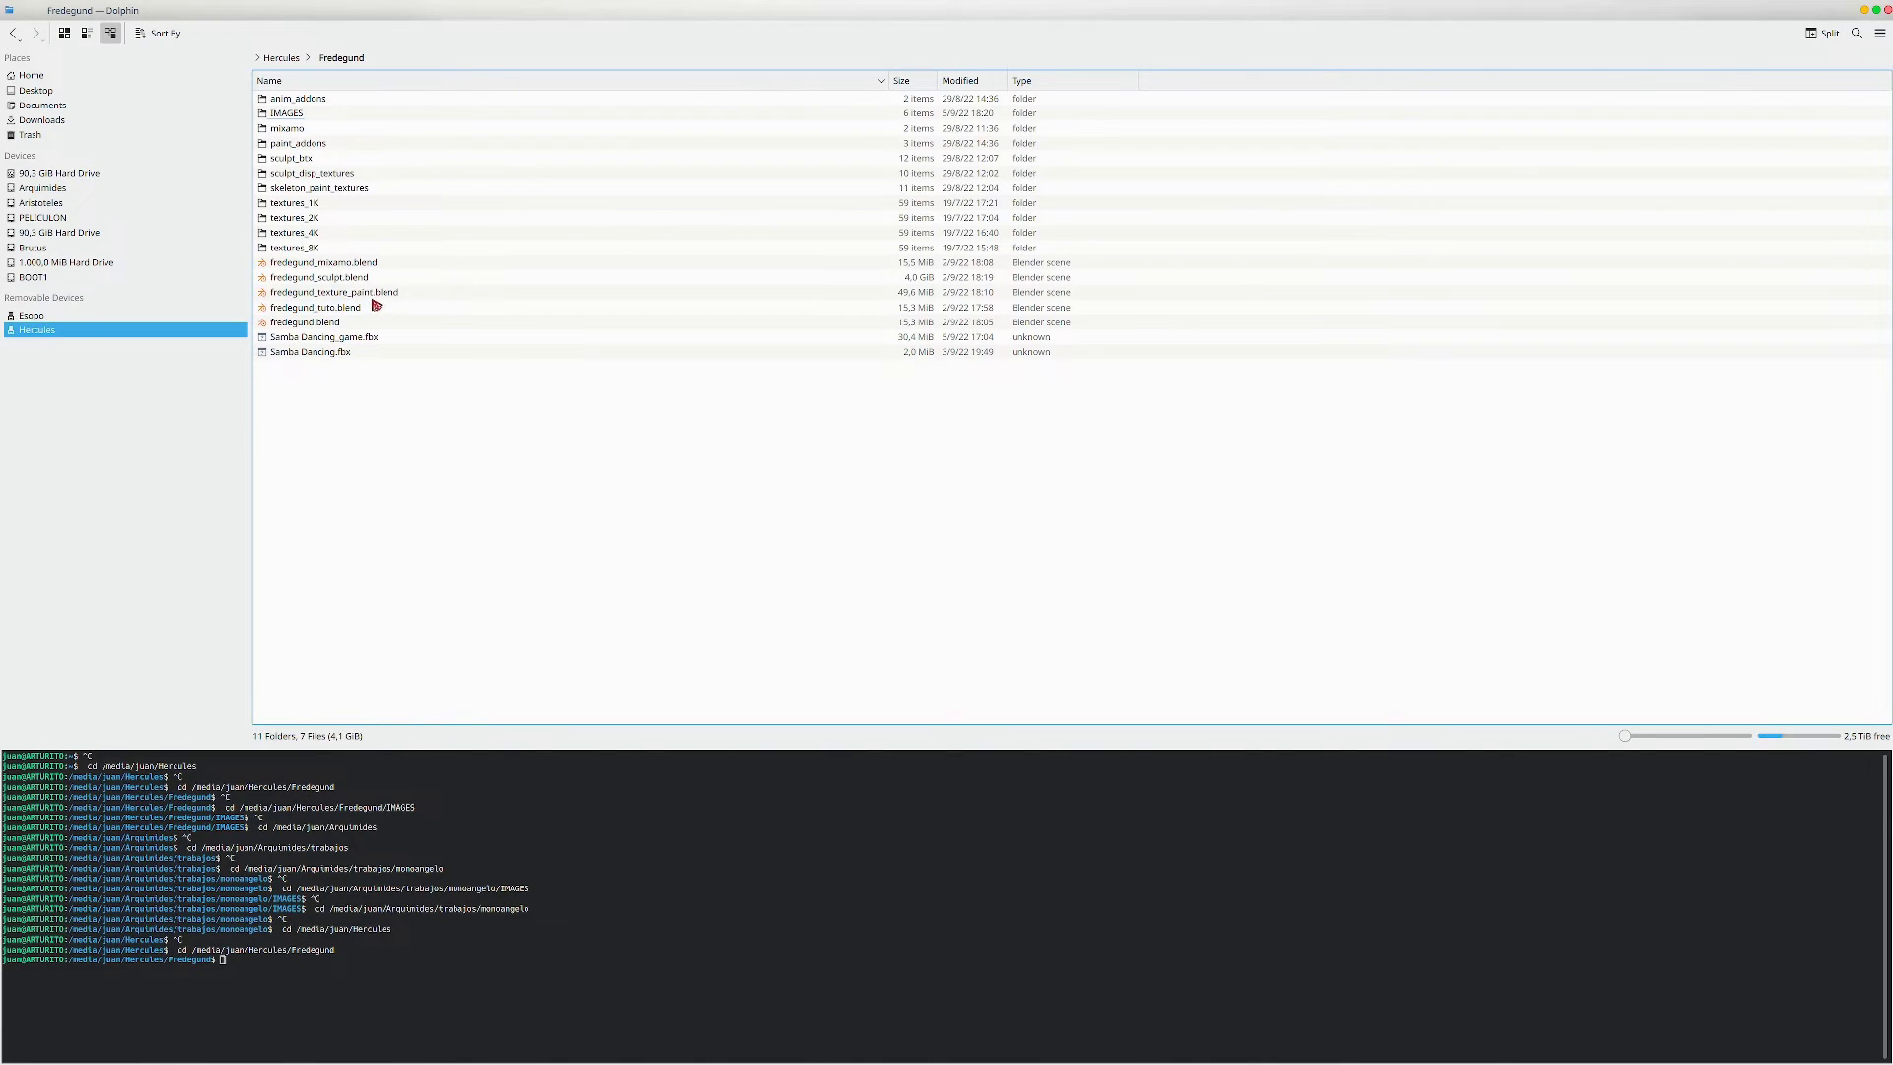
- Open the IMAGES folder in the Dolphin file manager and view the baked FredegundSkull PNG maps
{"action": "left_click", "coordinate": [375, 295]}
{"action": "double_click", "coordinate": [284, 113]}
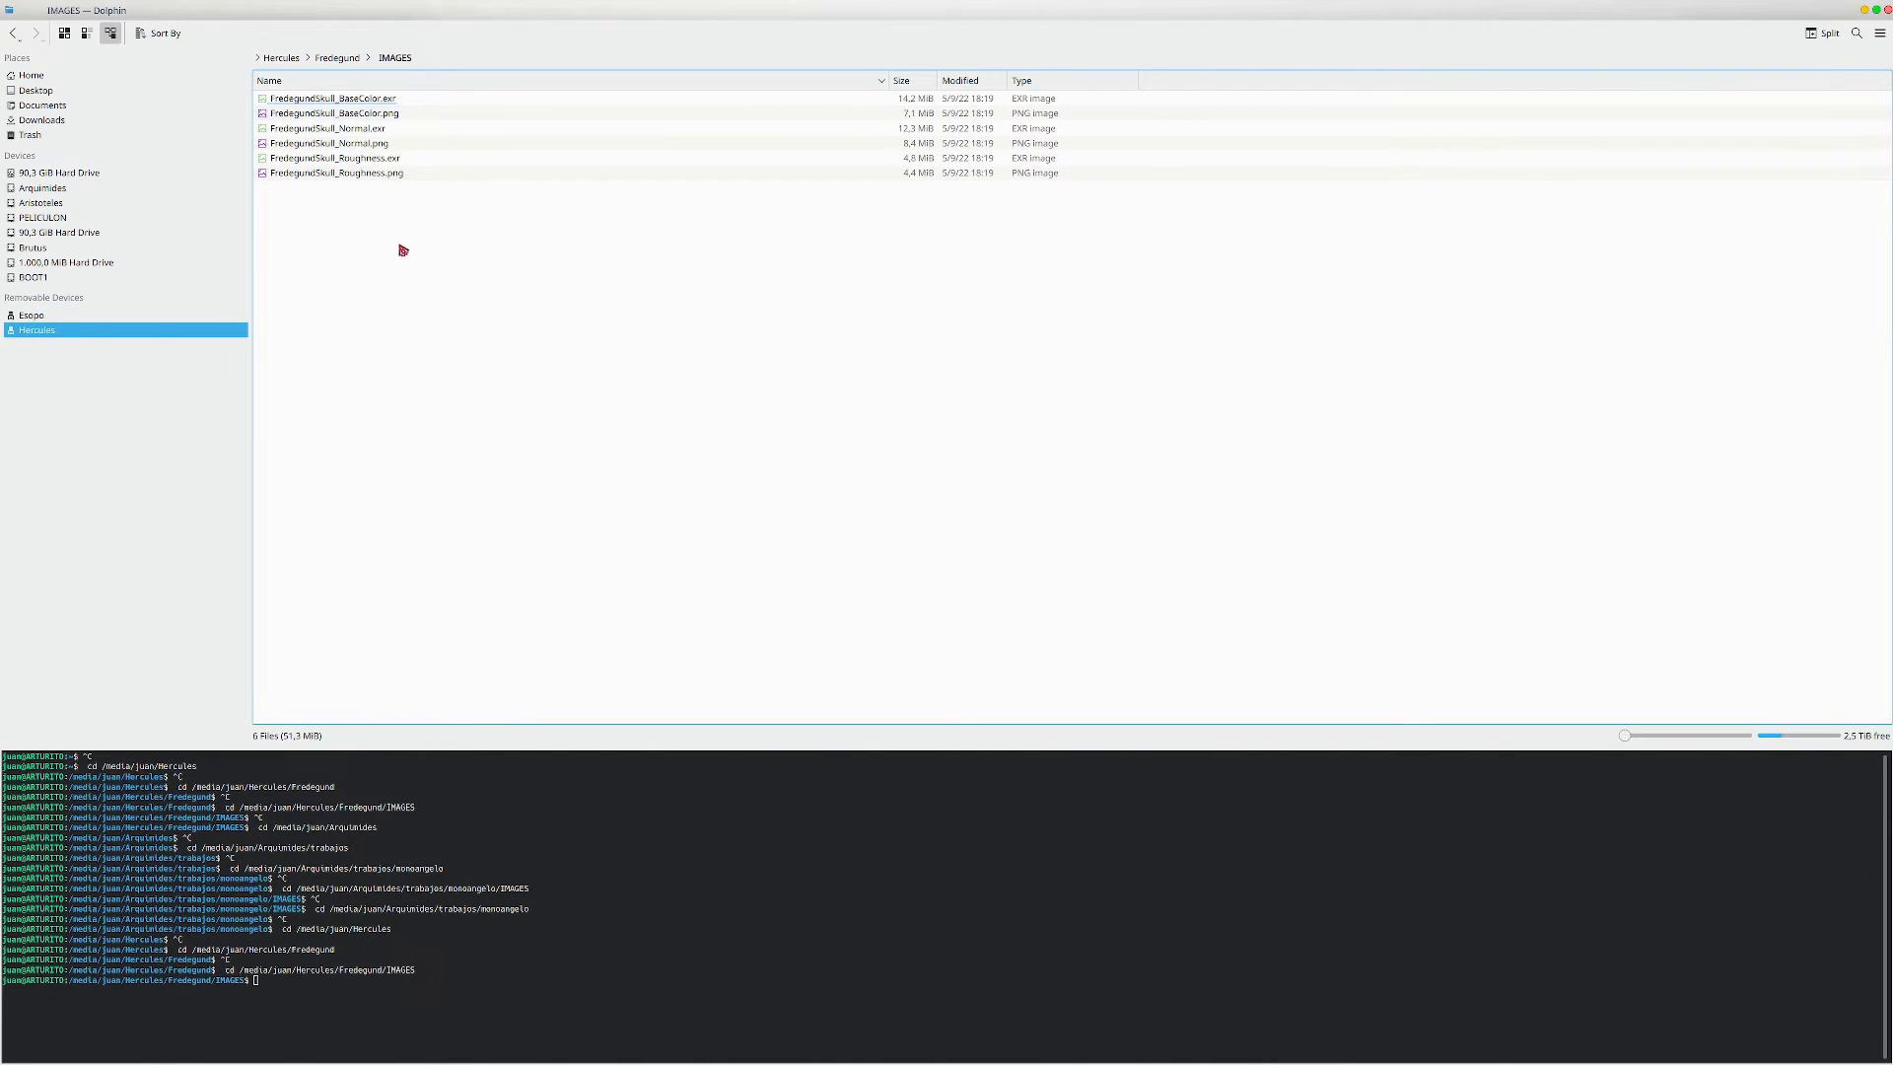
{"action": "right_click", "coordinate": [372, 119]}
{"action": "left_click", "coordinate": [404, 120]}
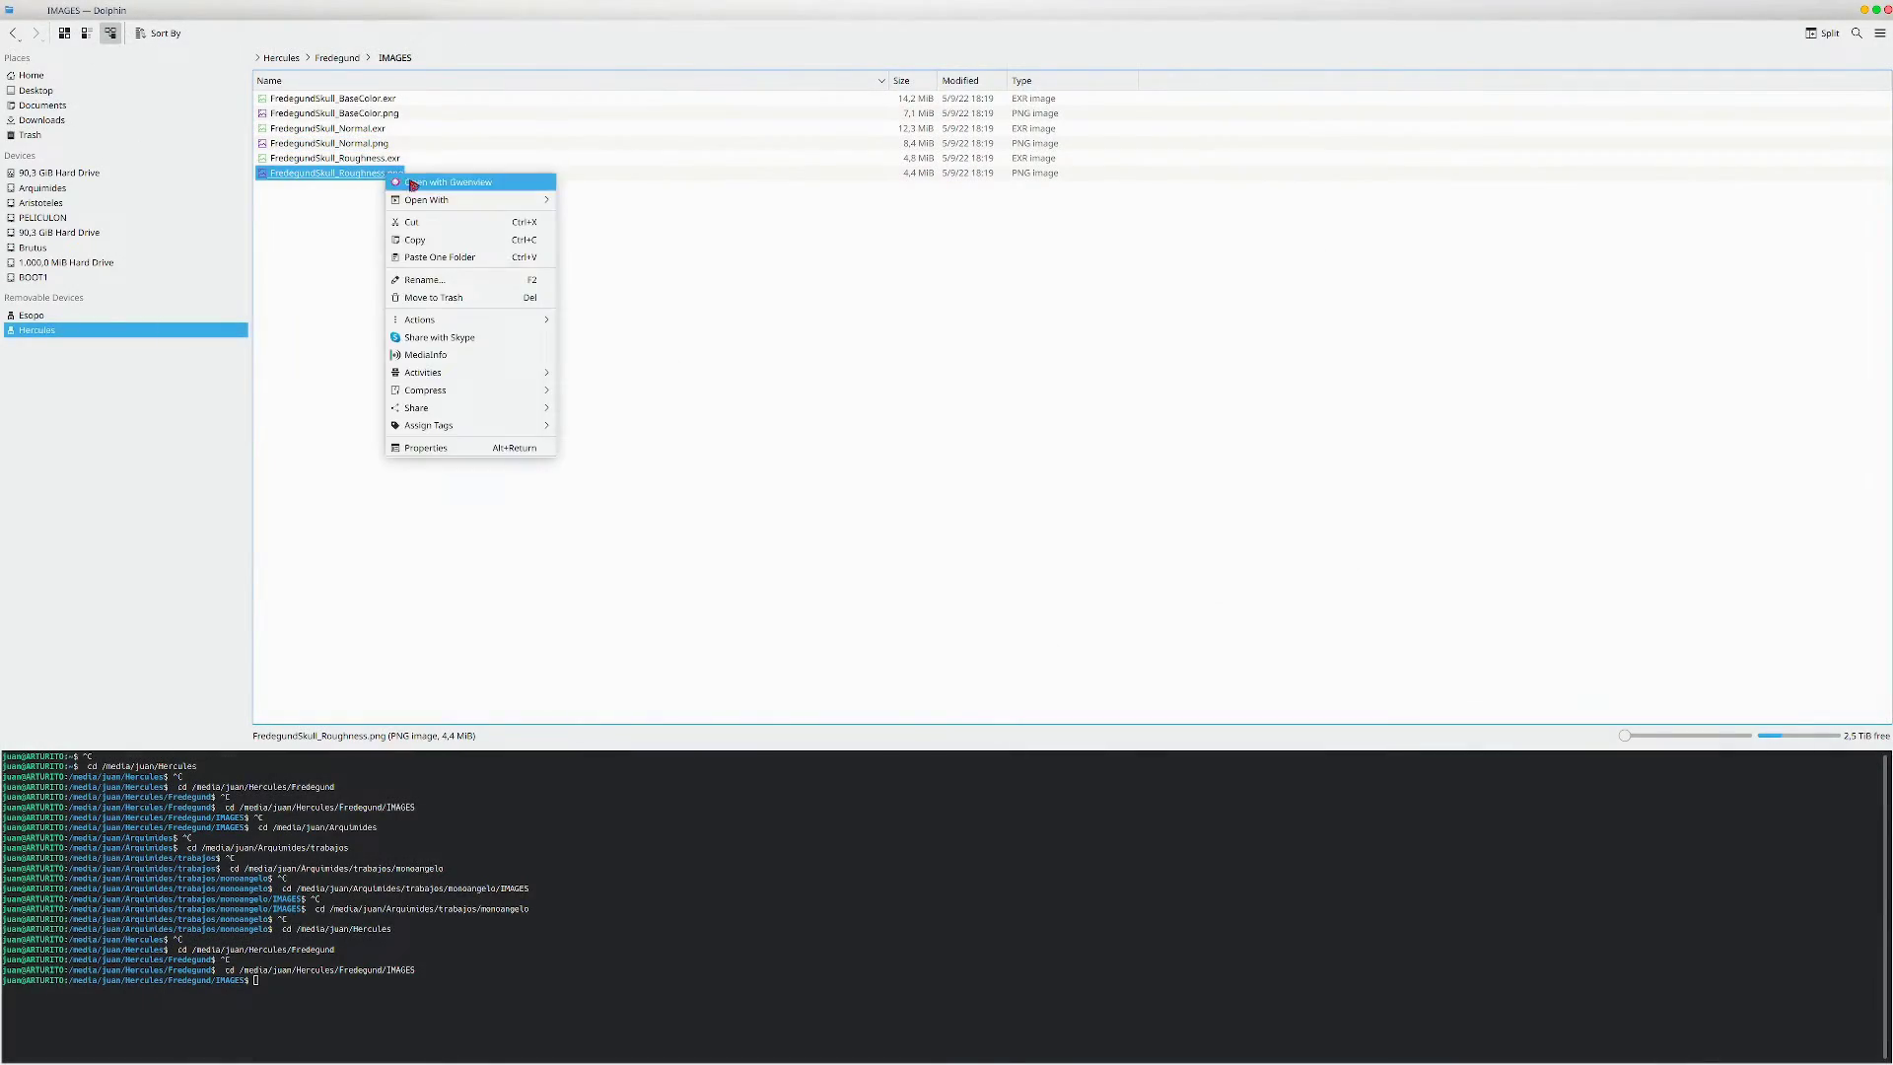
{"action": "left_click", "coordinate": [1534, 517]}
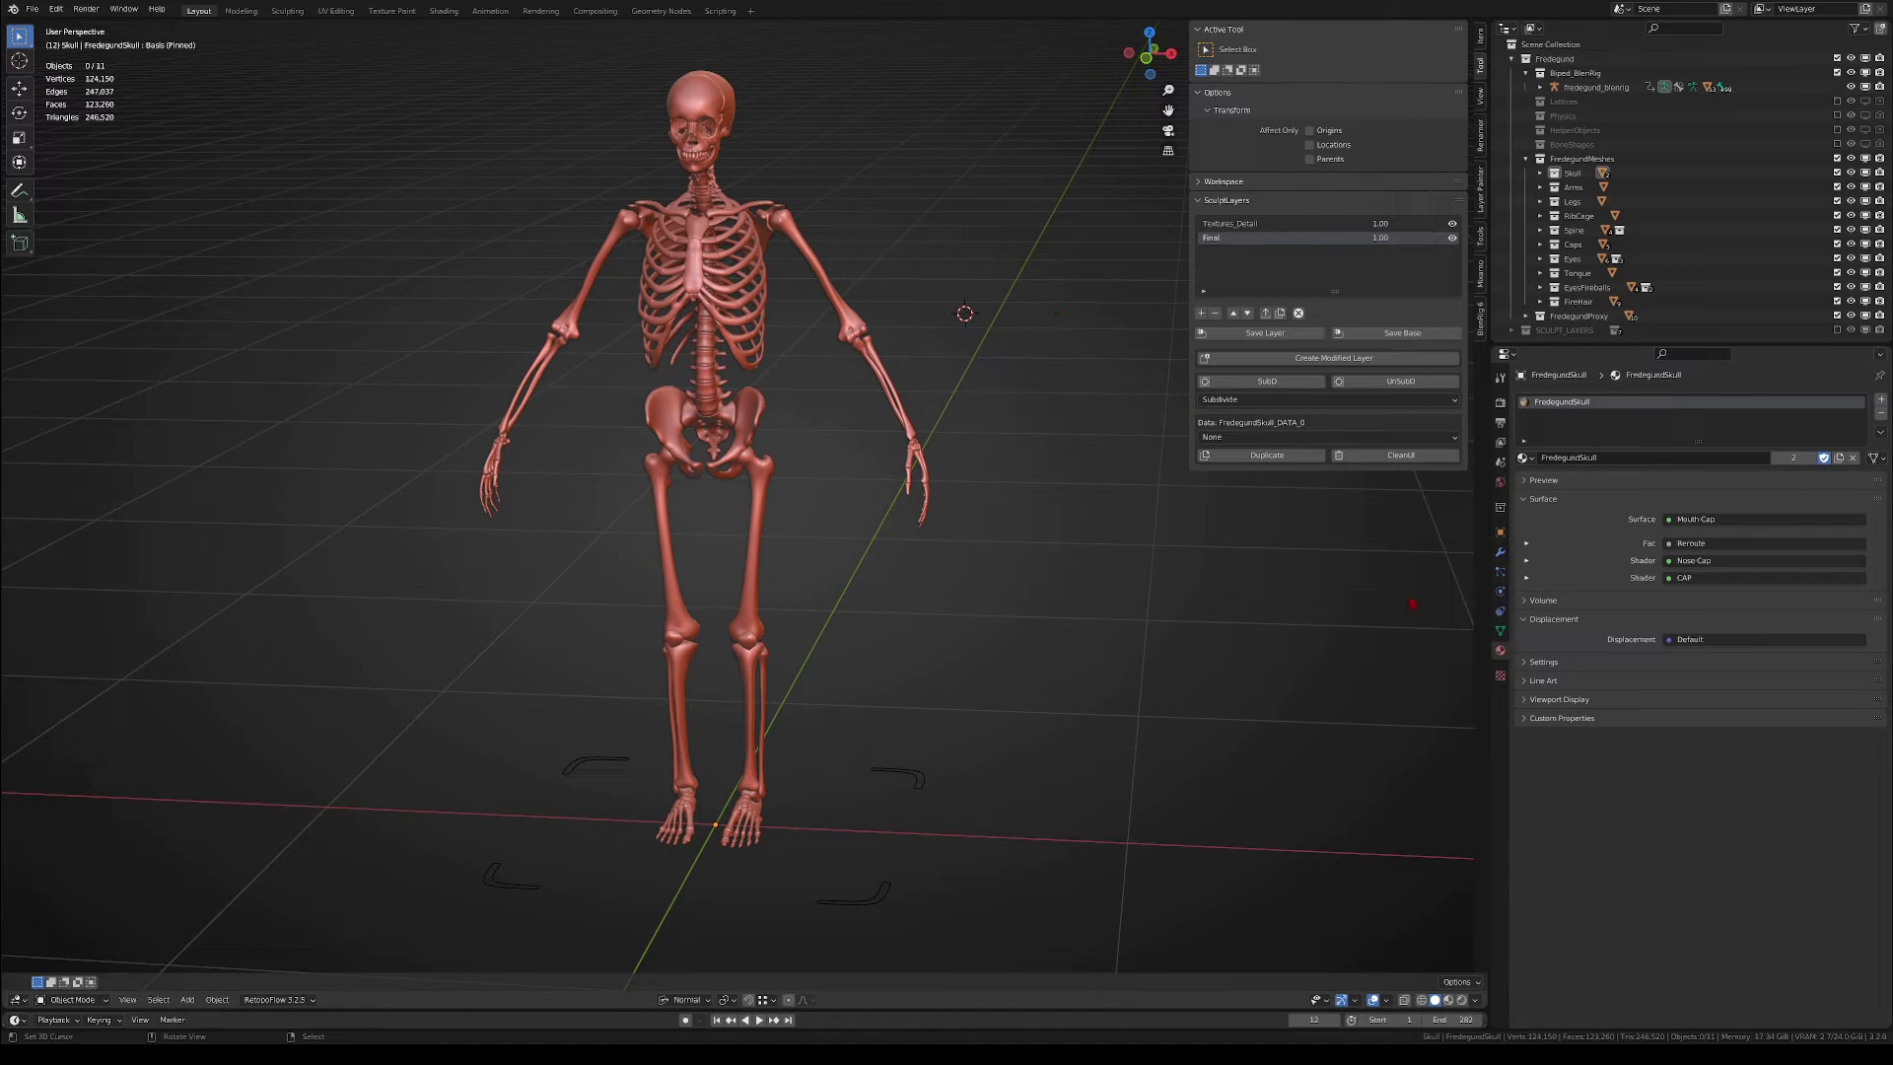
- Check the skull's Multires modifier levels and set the Simplify viewport Max Subdivision to 5
{"action": "left_click", "coordinate": [1500, 402]}
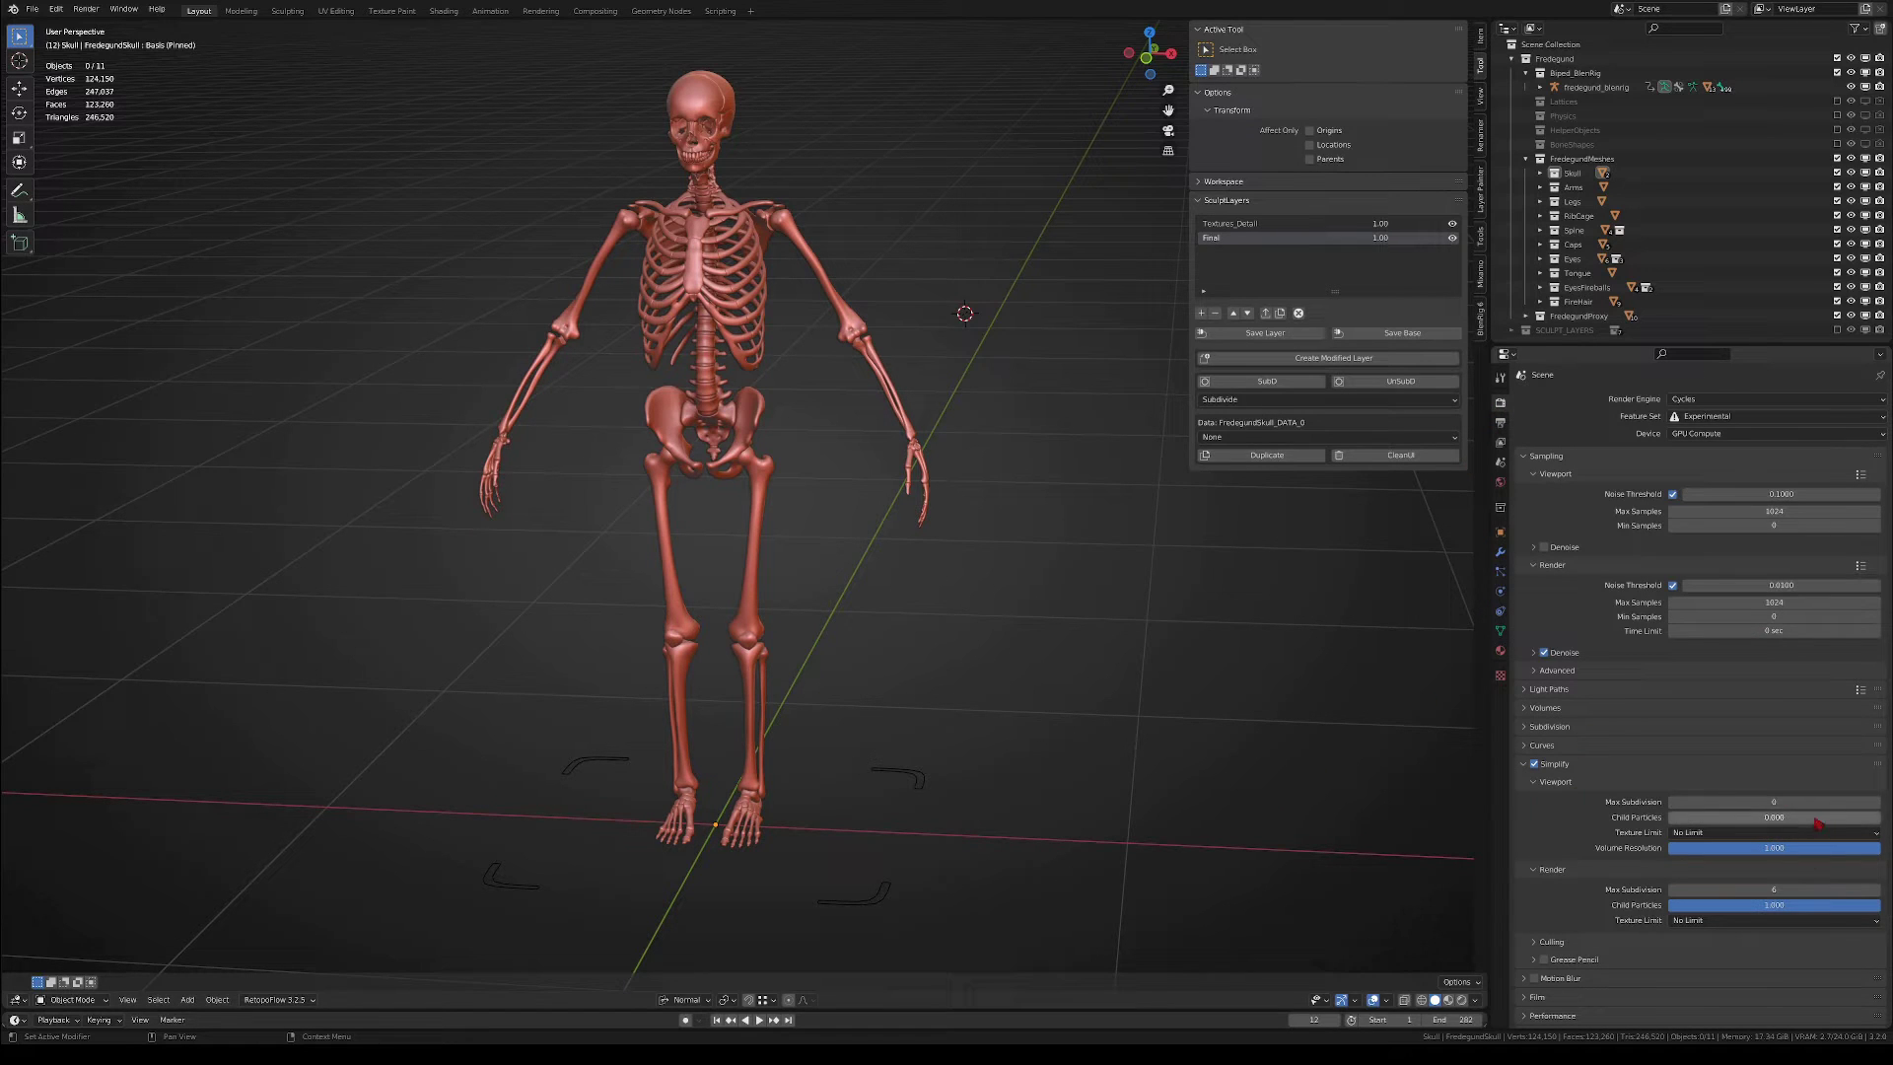
{"action": "left_click", "coordinate": [700, 113]}
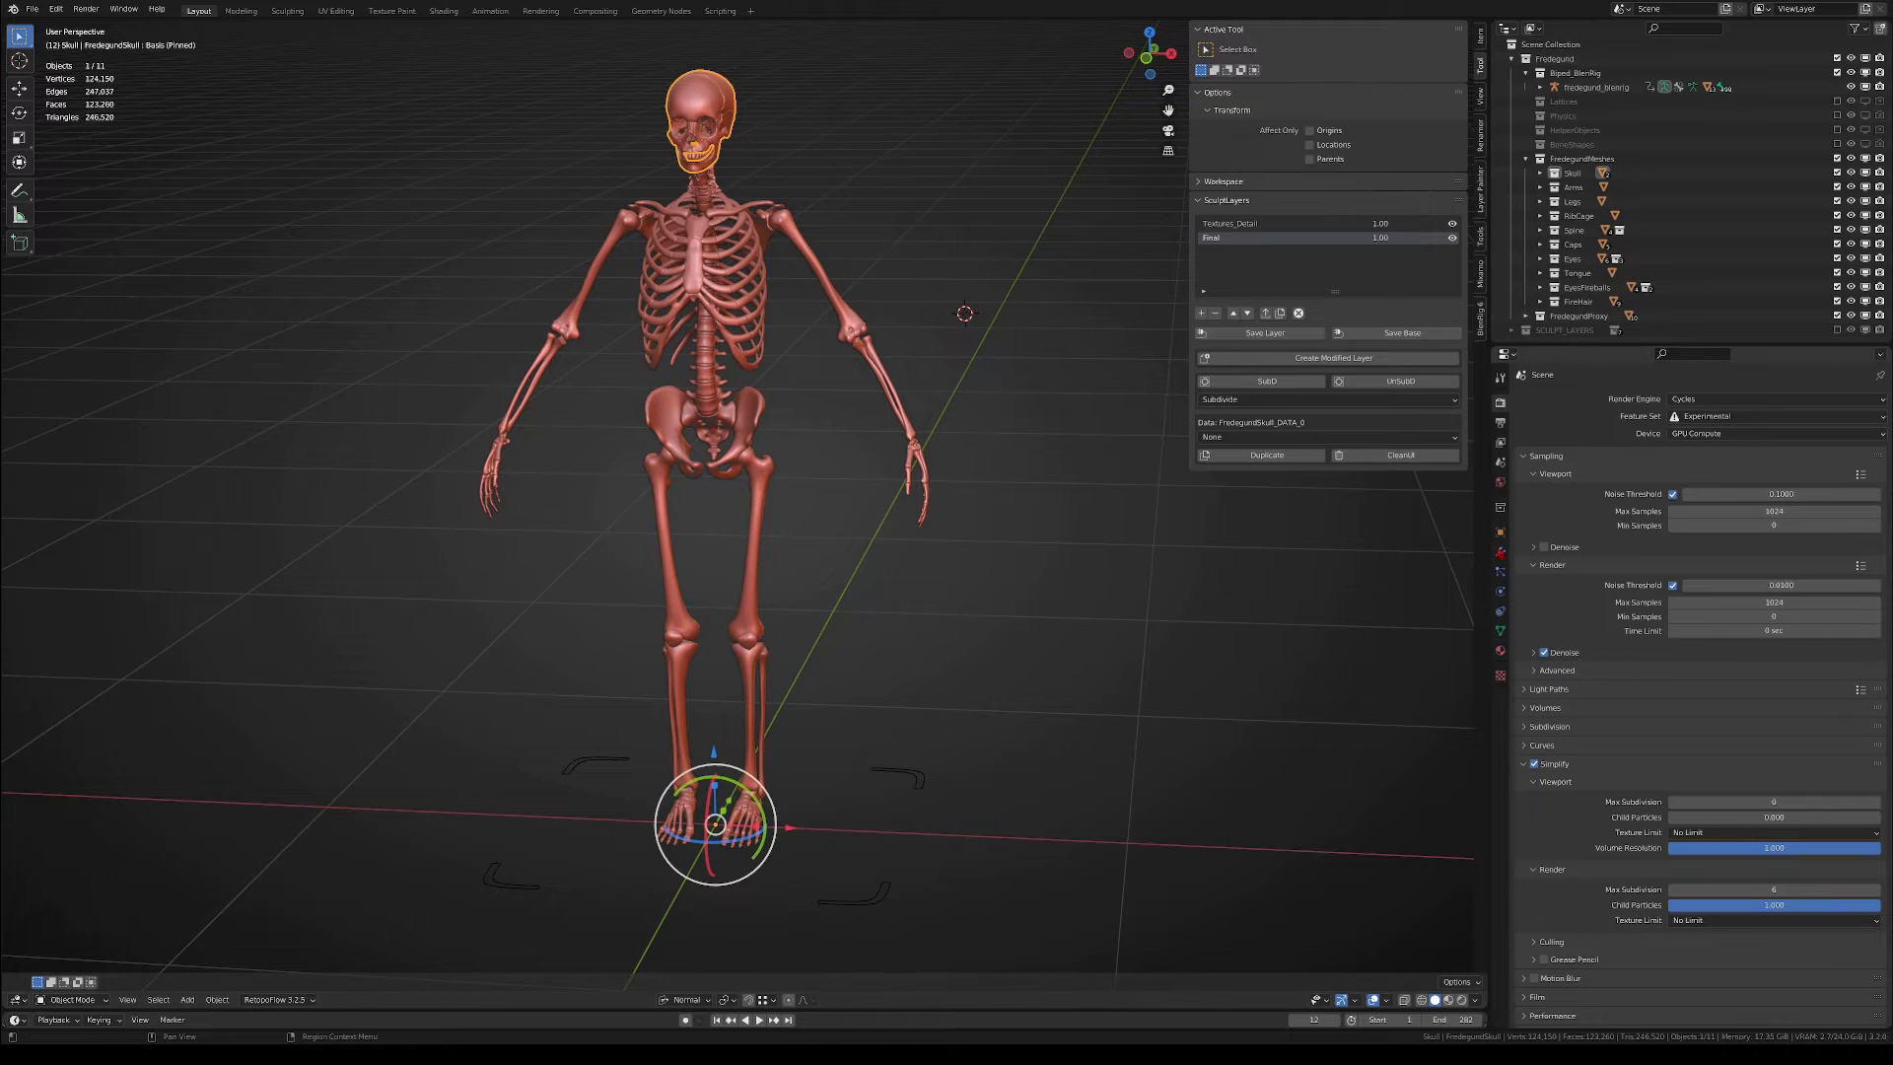
{"action": "left_click", "coordinate": [1499, 551]}
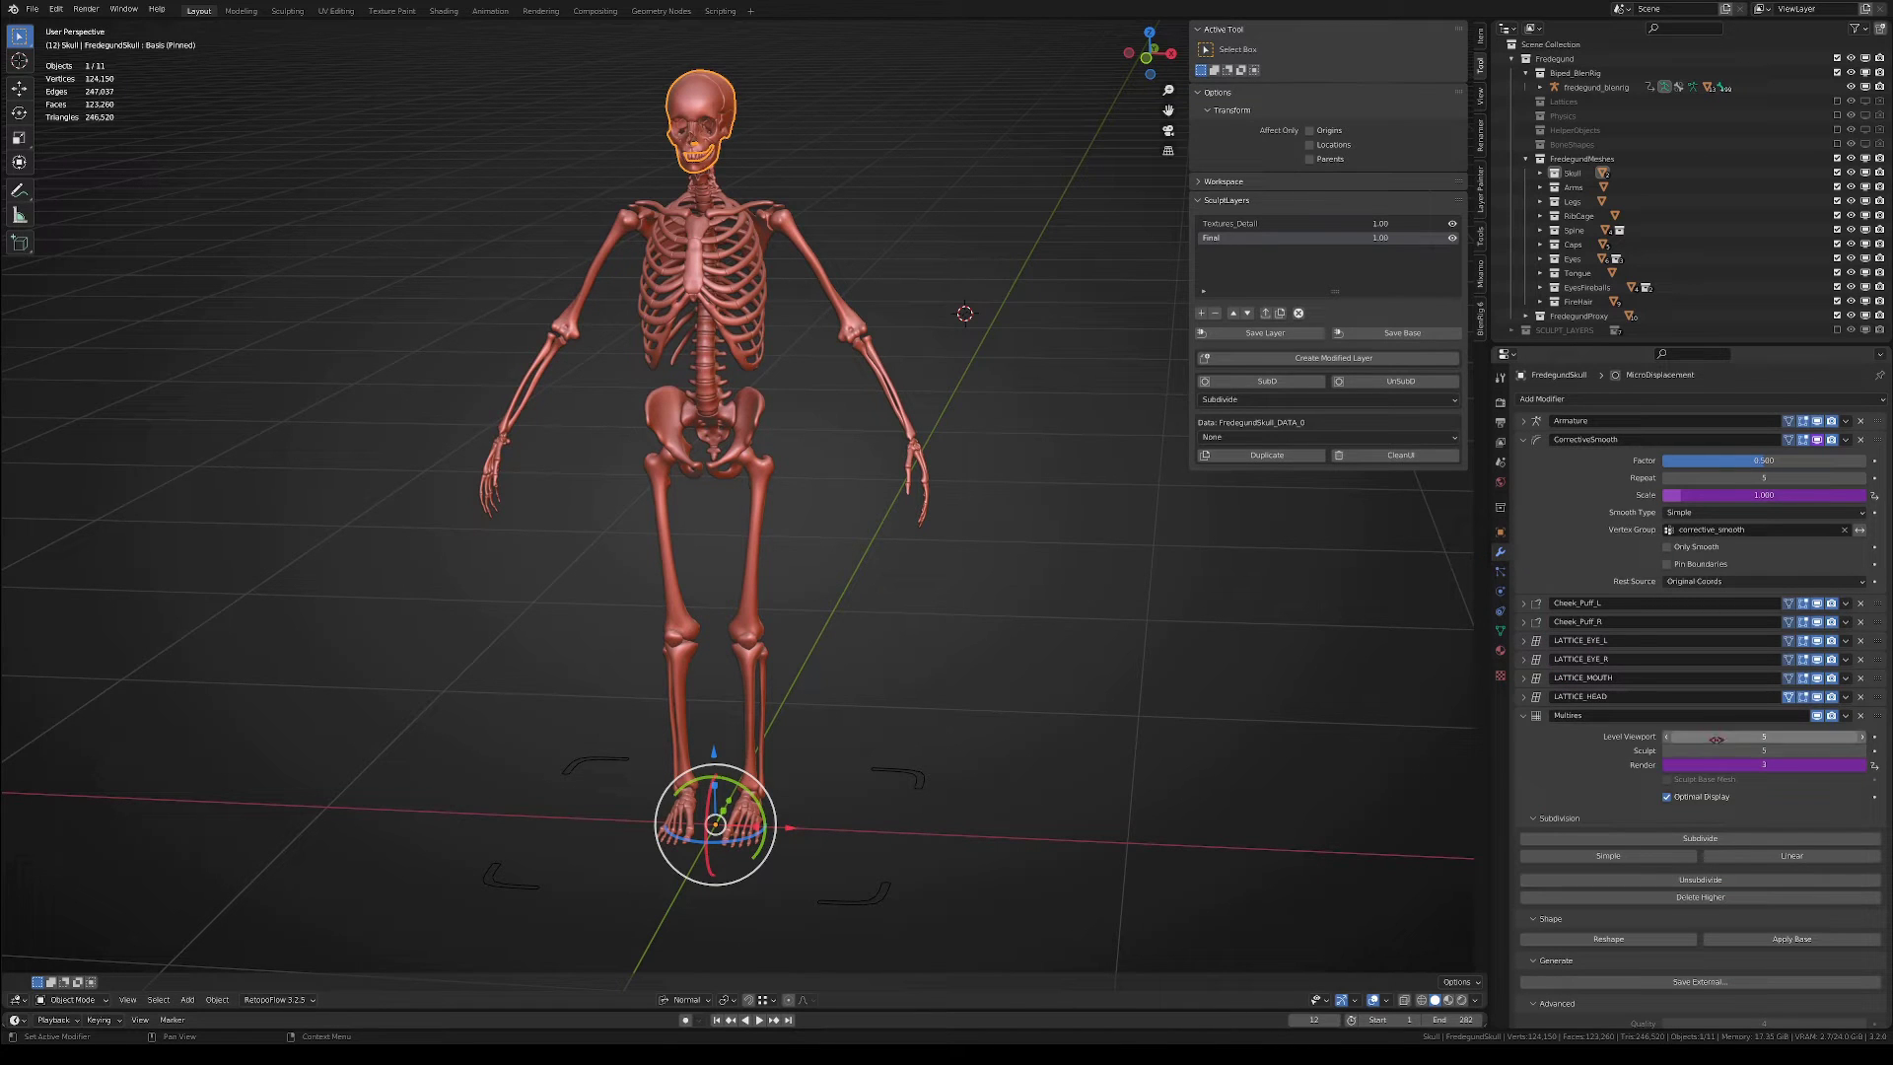
{"action": "left_click", "coordinate": [1500, 403]}
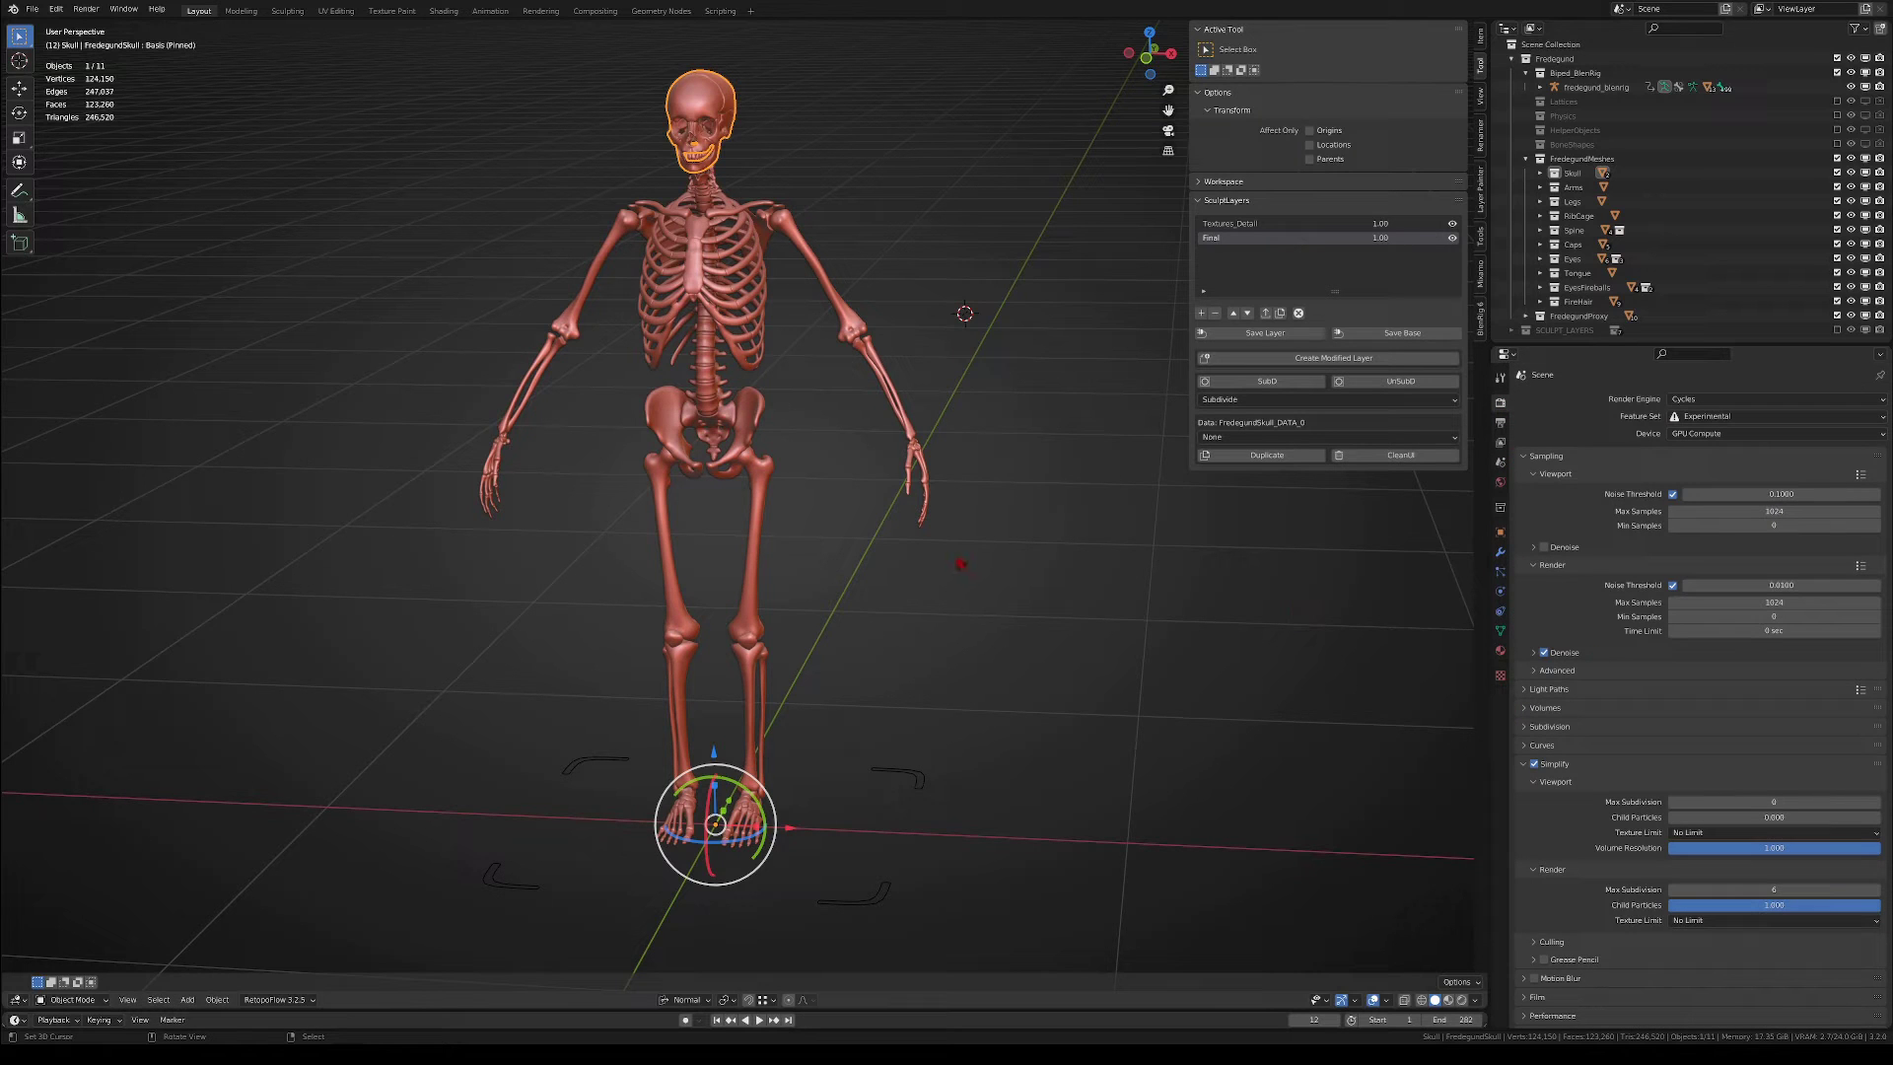
{"action": "left_click", "coordinate": [967, 551]}
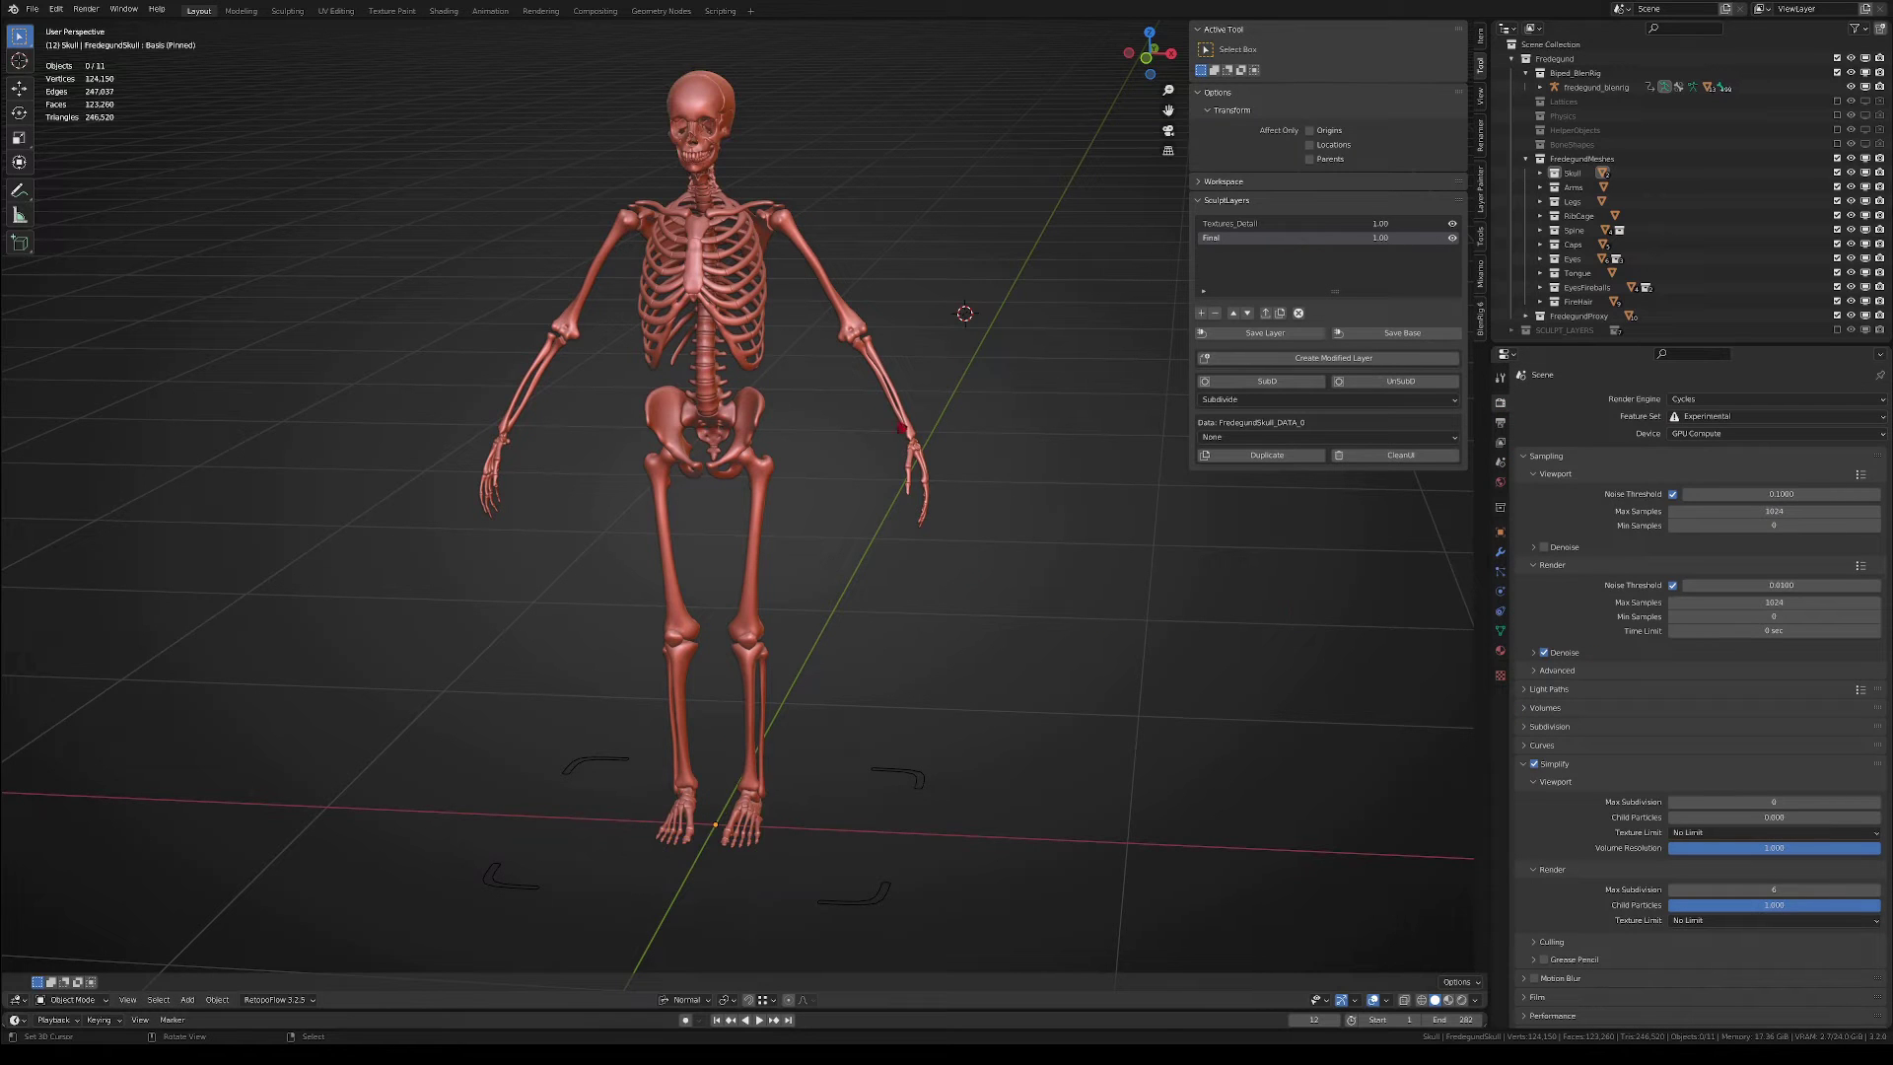
{"action": "left_click", "coordinate": [1766, 799]}
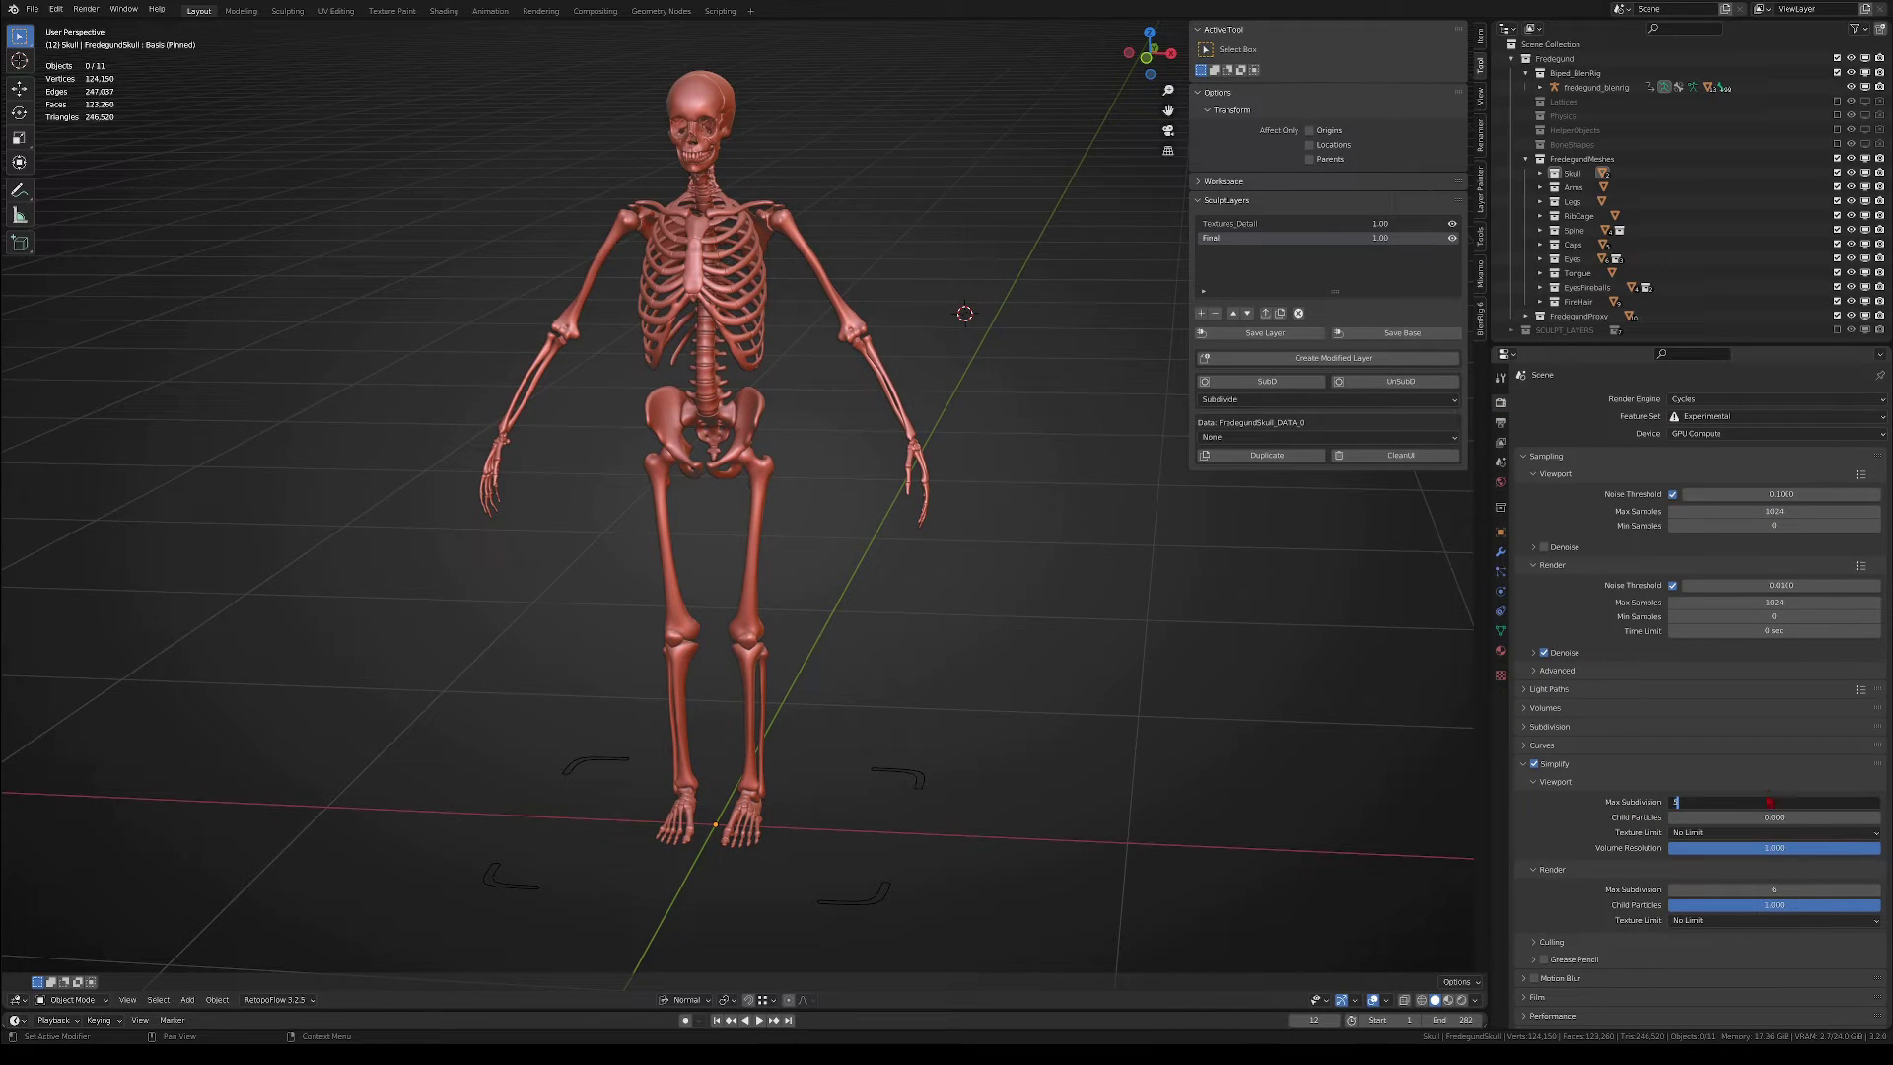
{"action": "key", "text": "Return"}
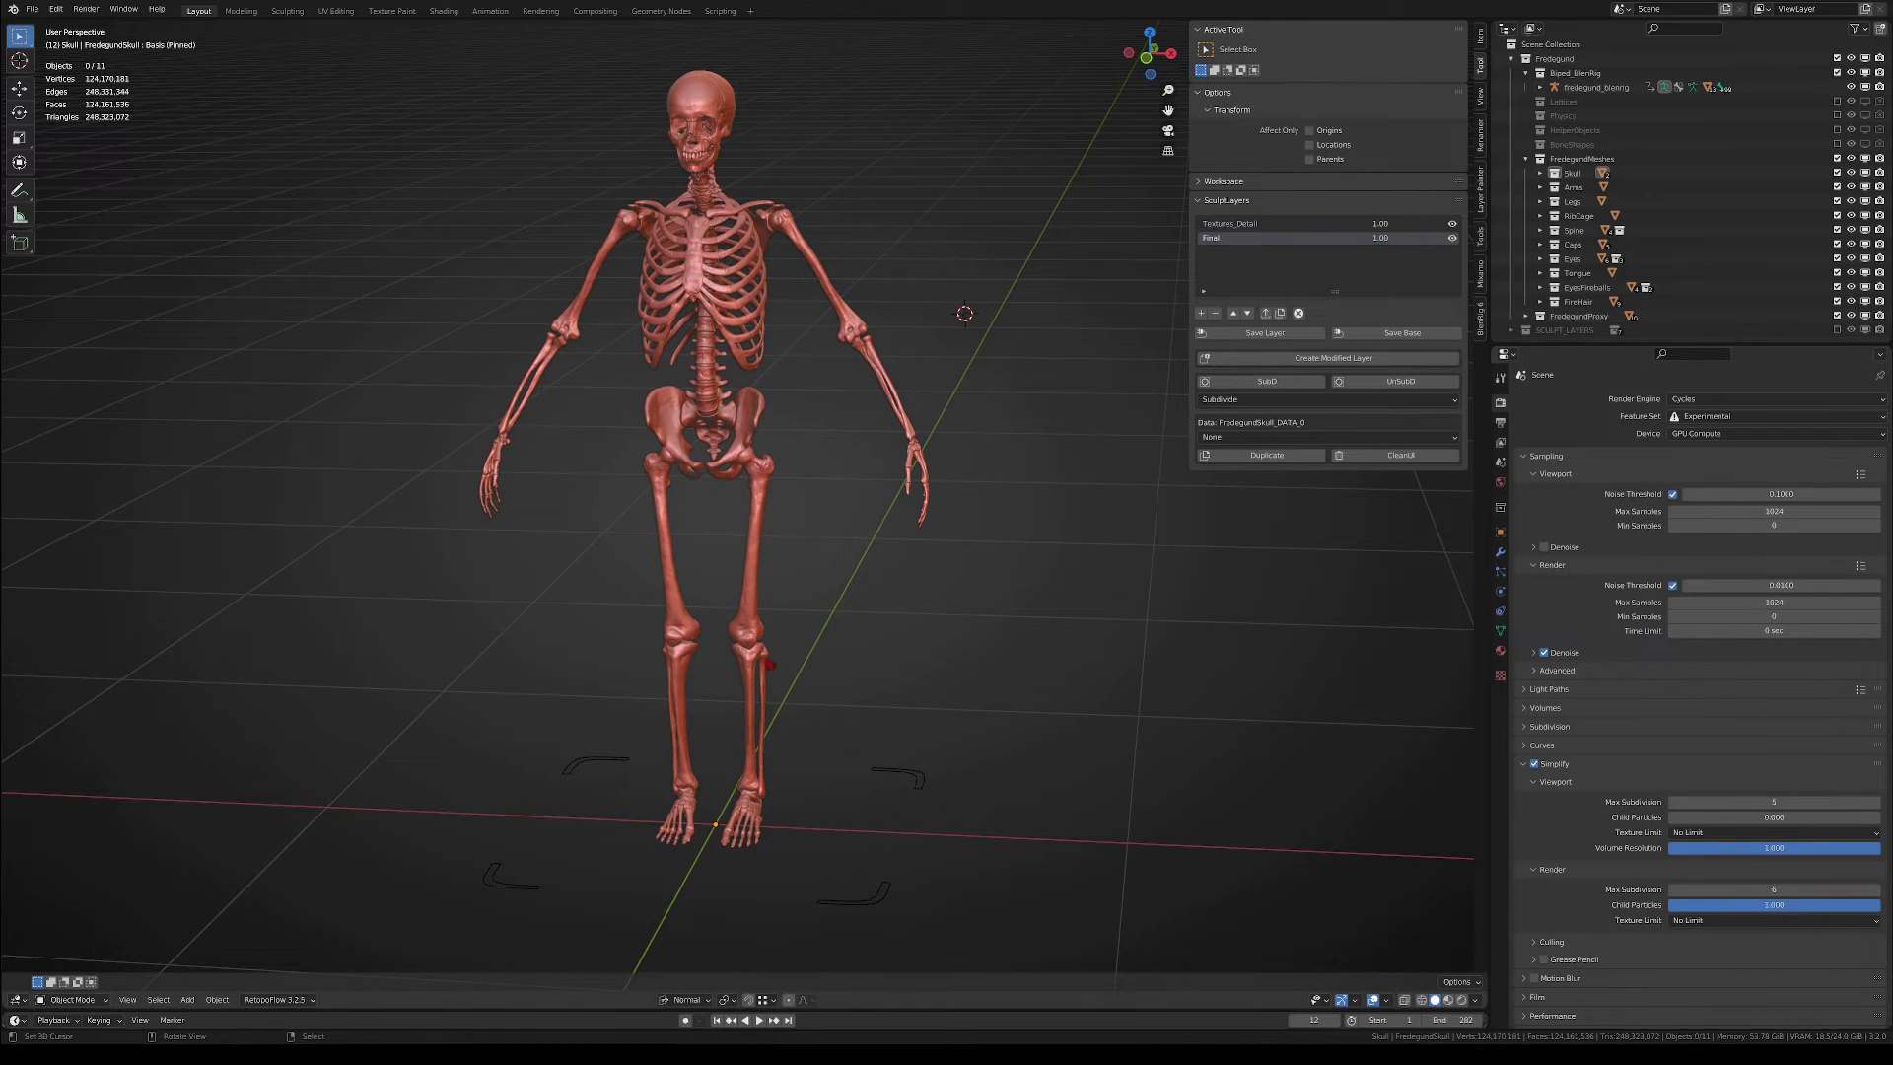
- Examine the sculpted surface detail of the foot bones, pelvis, ribs and spine up close
{"action": "scroll", "coordinate": [726, 718], "scroll_direction": "up", "scroll_amount": 10}
{"action": "middle_click_drag", "start_coordinate": [727, 718], "coordinate": [740, 473], "text": "shift"}
{"action": "scroll", "coordinate": [745, 474], "scroll_direction": "up", "scroll_amount": 6}
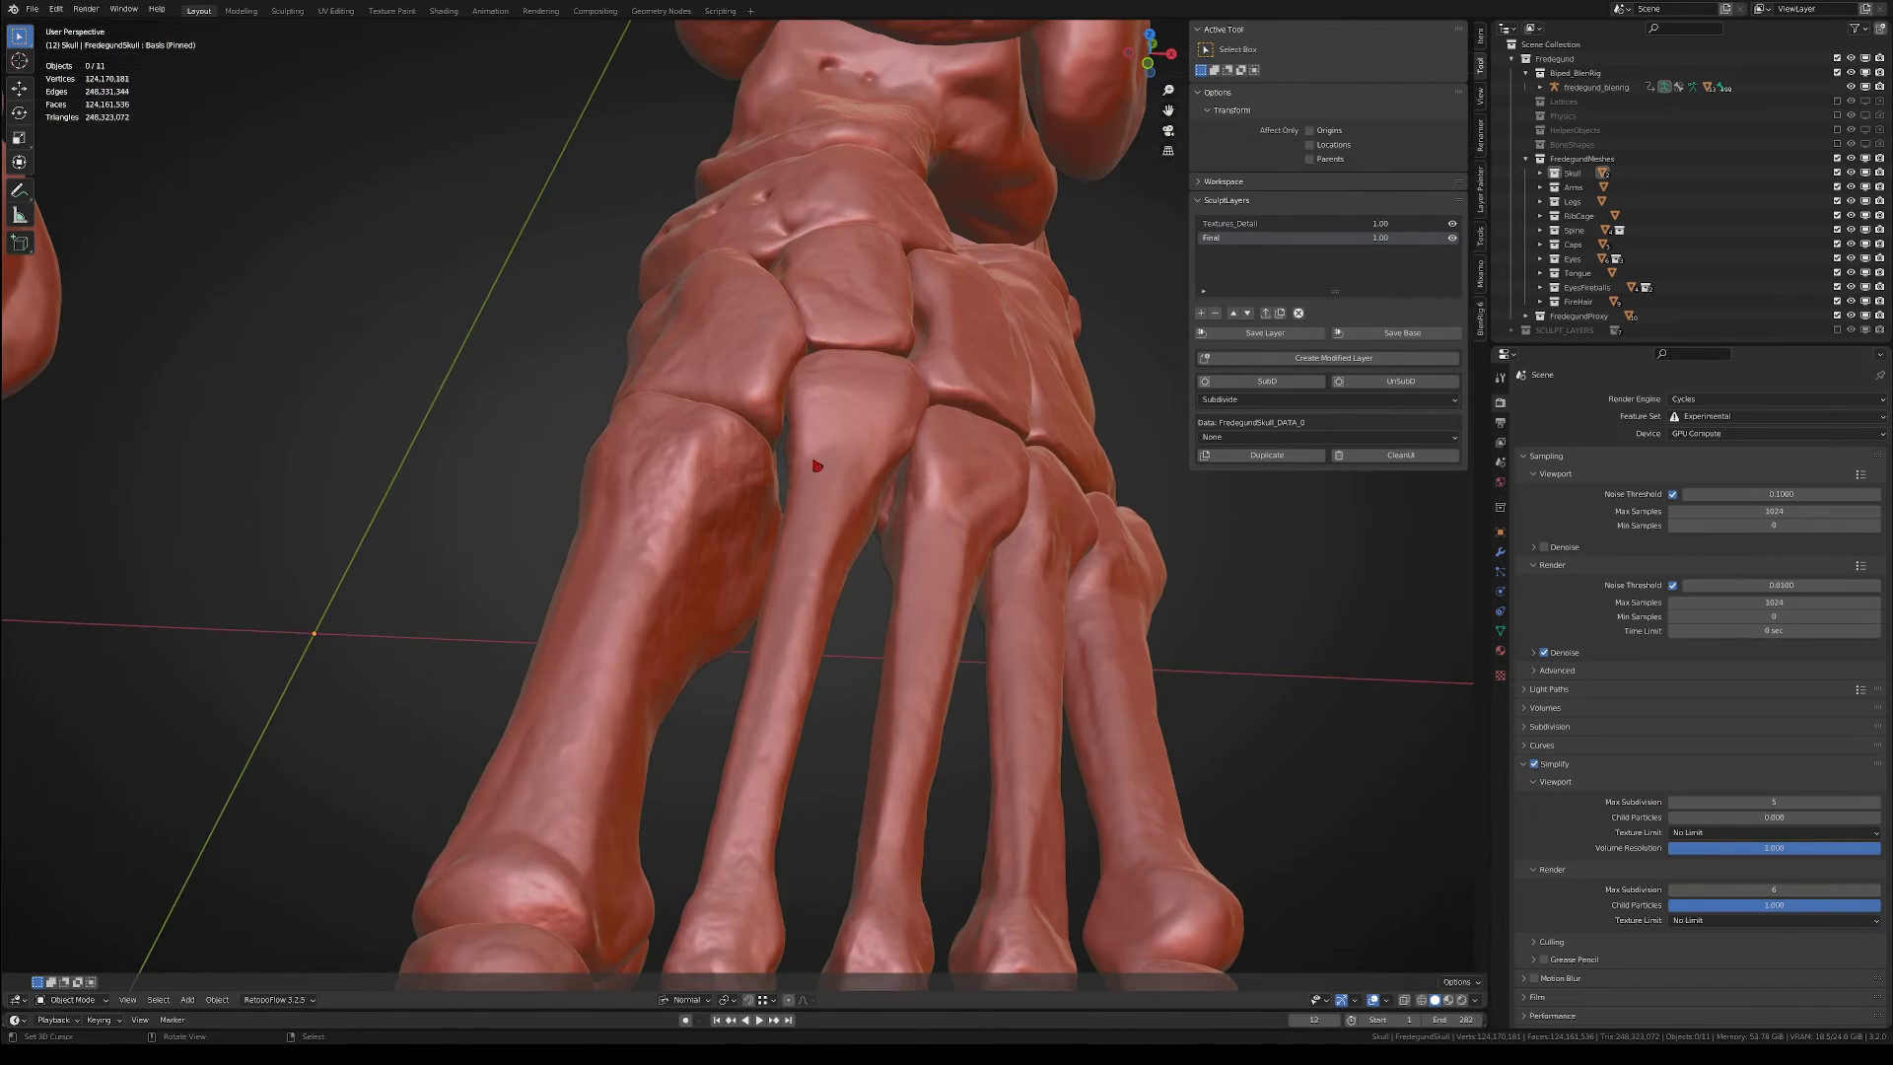
{"action": "scroll", "coordinate": [817, 467], "scroll_direction": "down", "scroll_amount": 10}
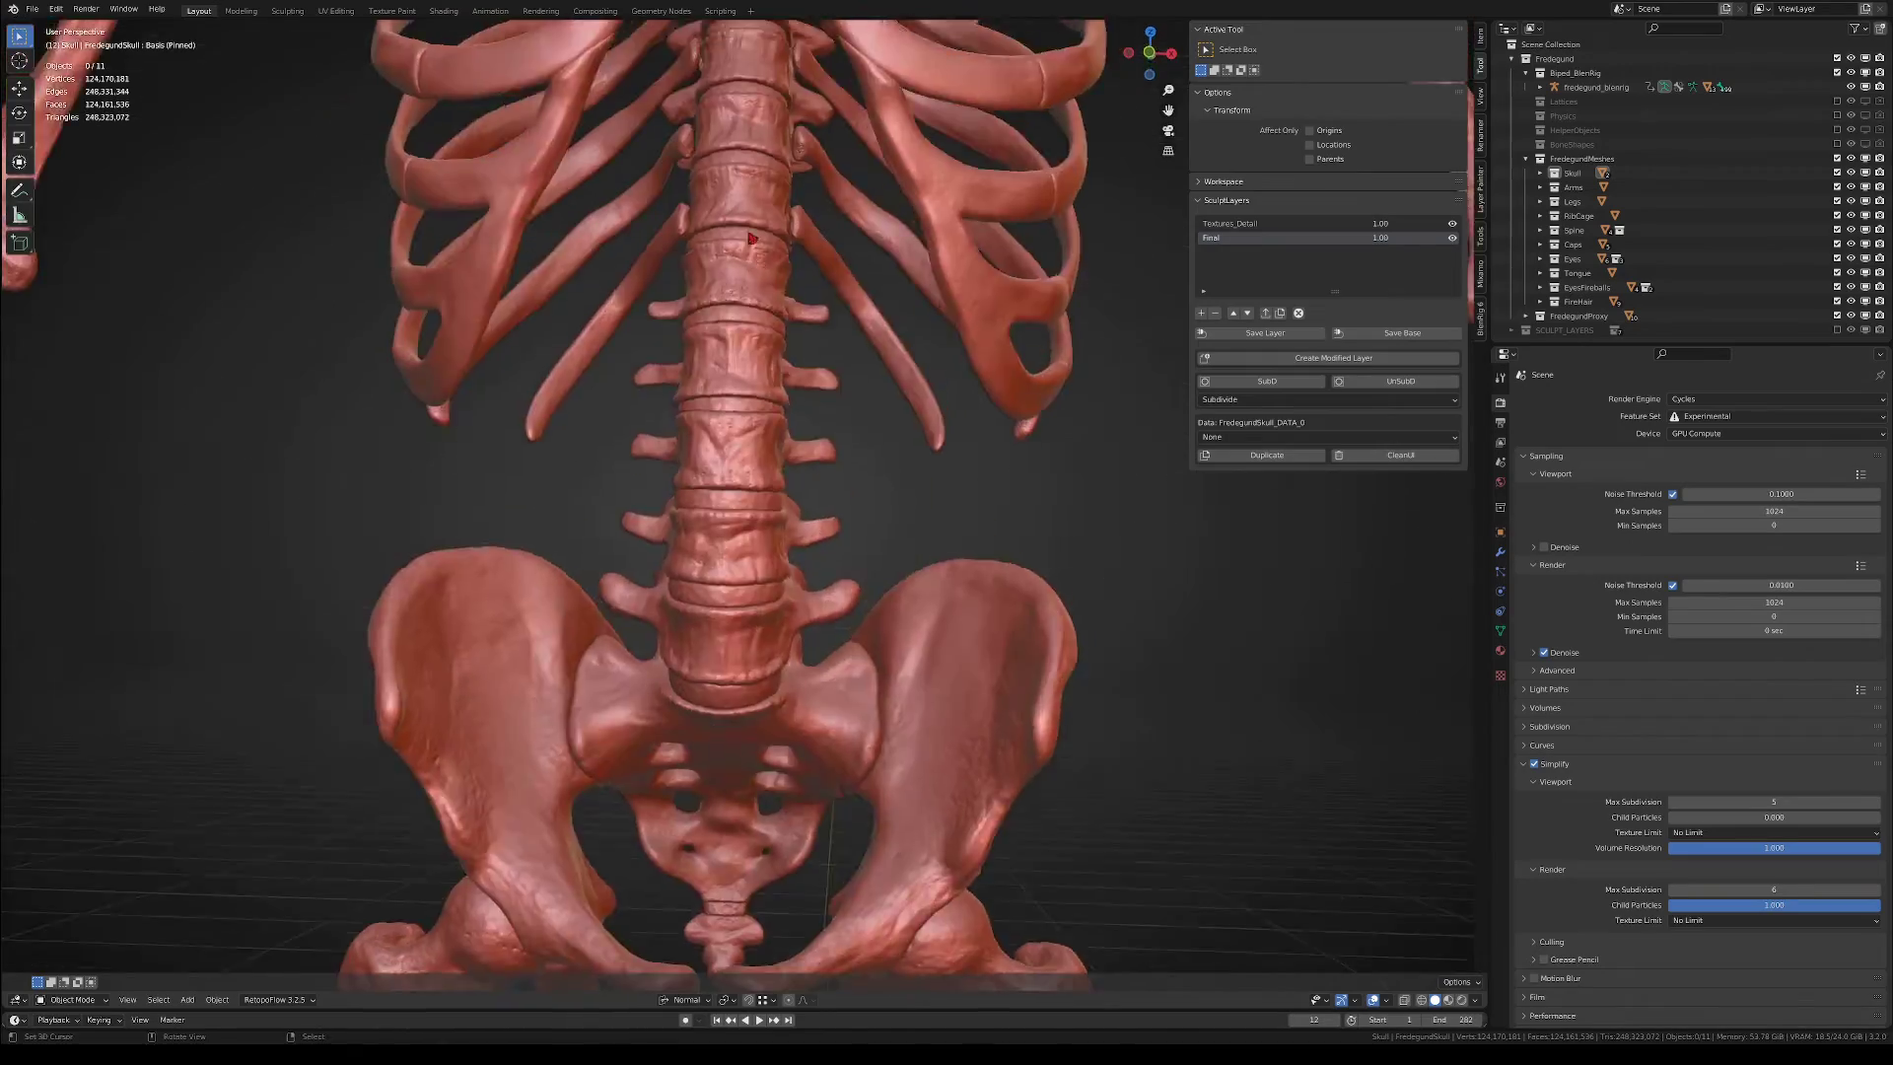
{"action": "scroll", "coordinate": [751, 239], "scroll_direction": "up", "scroll_amount": 4}
{"action": "middle_click_drag", "start_coordinate": [752, 239], "coordinate": [750, 370]}
{"action": "scroll", "coordinate": [720, 258], "scroll_direction": "down", "scroll_amount": 4}
{"action": "scroll", "coordinate": [749, 370], "scroll_direction": "down", "scroll_amount": 3}
{"action": "middle_click_drag", "start_coordinate": [749, 370], "coordinate": [1164, 414], "text": "shift"}
{"action": "scroll", "coordinate": [730, 296], "scroll_direction": "up", "scroll_amount": 4}
{"action": "middle_click_drag", "start_coordinate": [740, 612], "coordinate": [727, 143], "text": "shift"}
{"action": "scroll", "coordinate": [727, 143], "scroll_direction": "down", "scroll_amount": 2}
{"action": "middle_click_drag", "start_coordinate": [719, 493], "coordinate": [503, 499], "text": "shift"}
{"action": "scroll", "coordinate": [891, 464], "scroll_direction": "up", "scroll_amount": 3}
{"action": "middle_click_drag", "start_coordinate": [892, 464], "coordinate": [946, 424]}
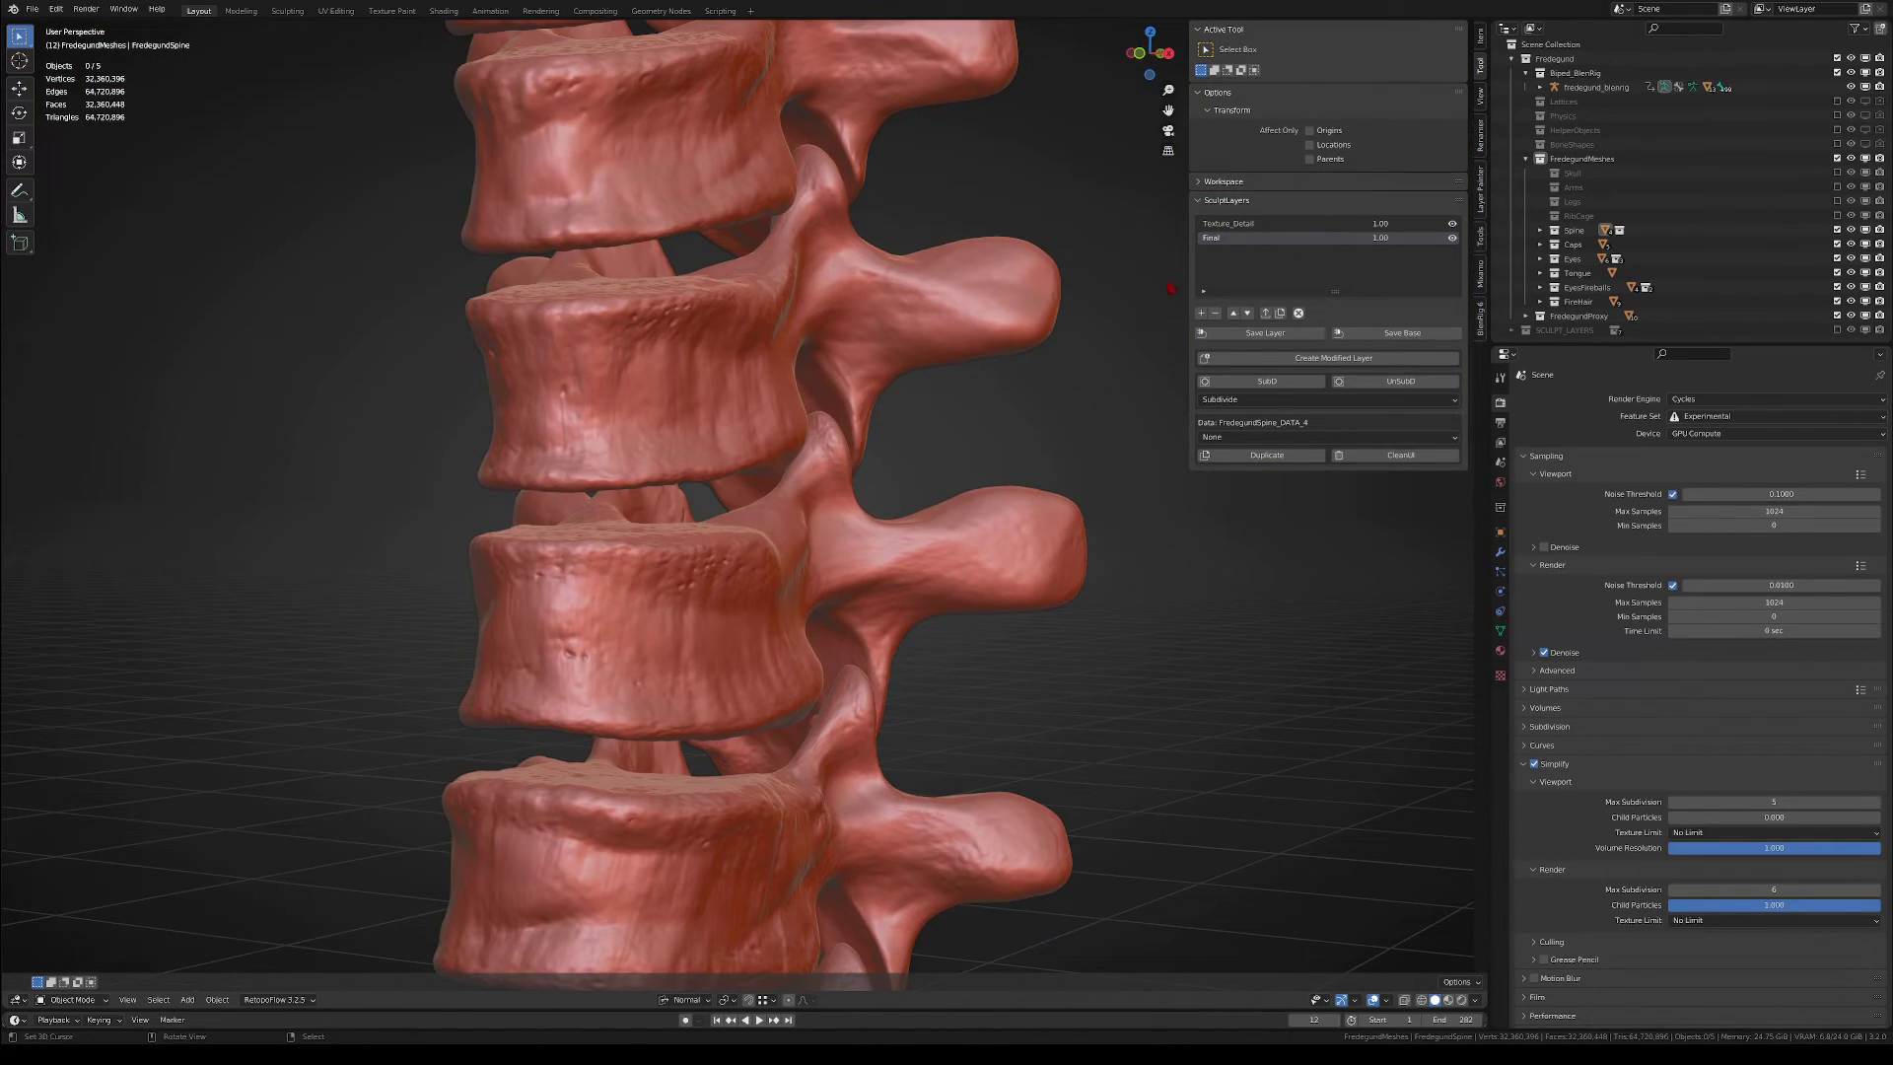
- Hide the Final sculpt layer of the spine mesh and clear the selection
{"action": "scroll", "coordinate": [627, 666], "scroll_direction": "up", "scroll_amount": 3}
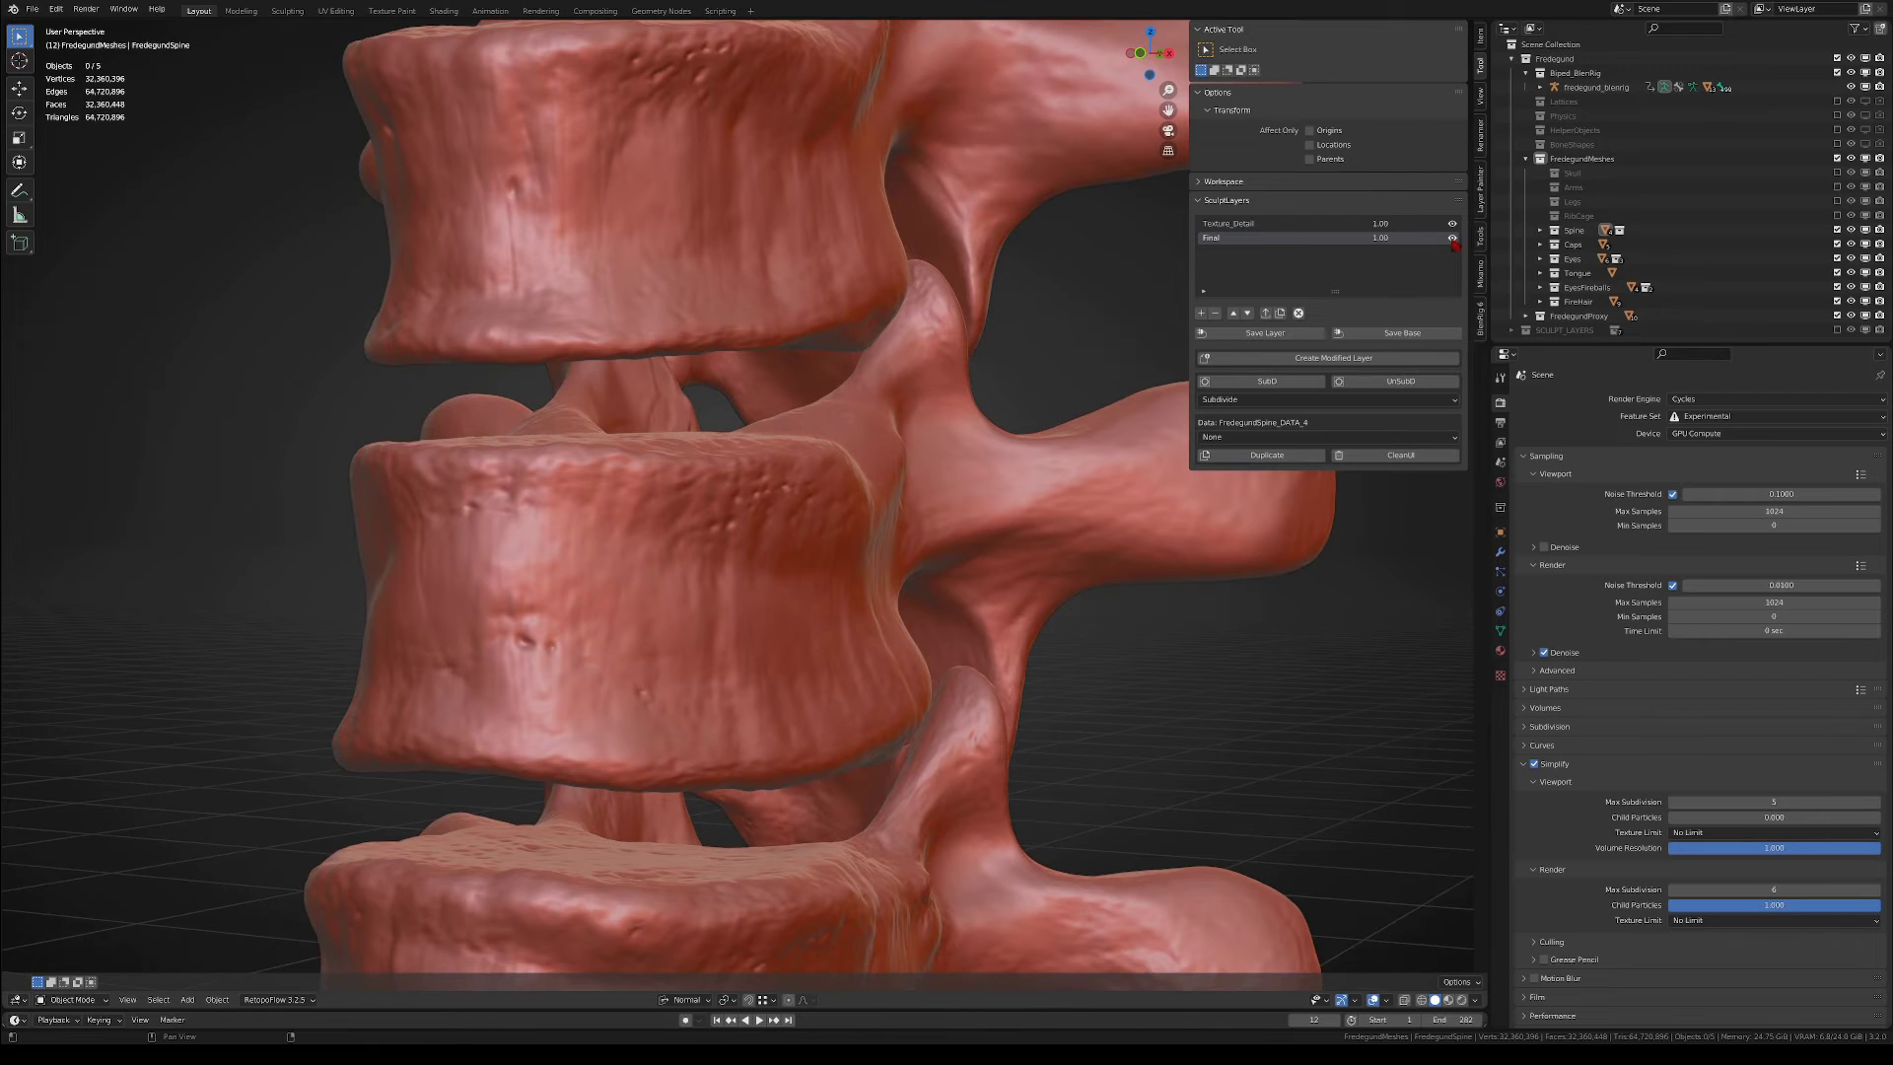
{"action": "left_click", "coordinate": [782, 550]}
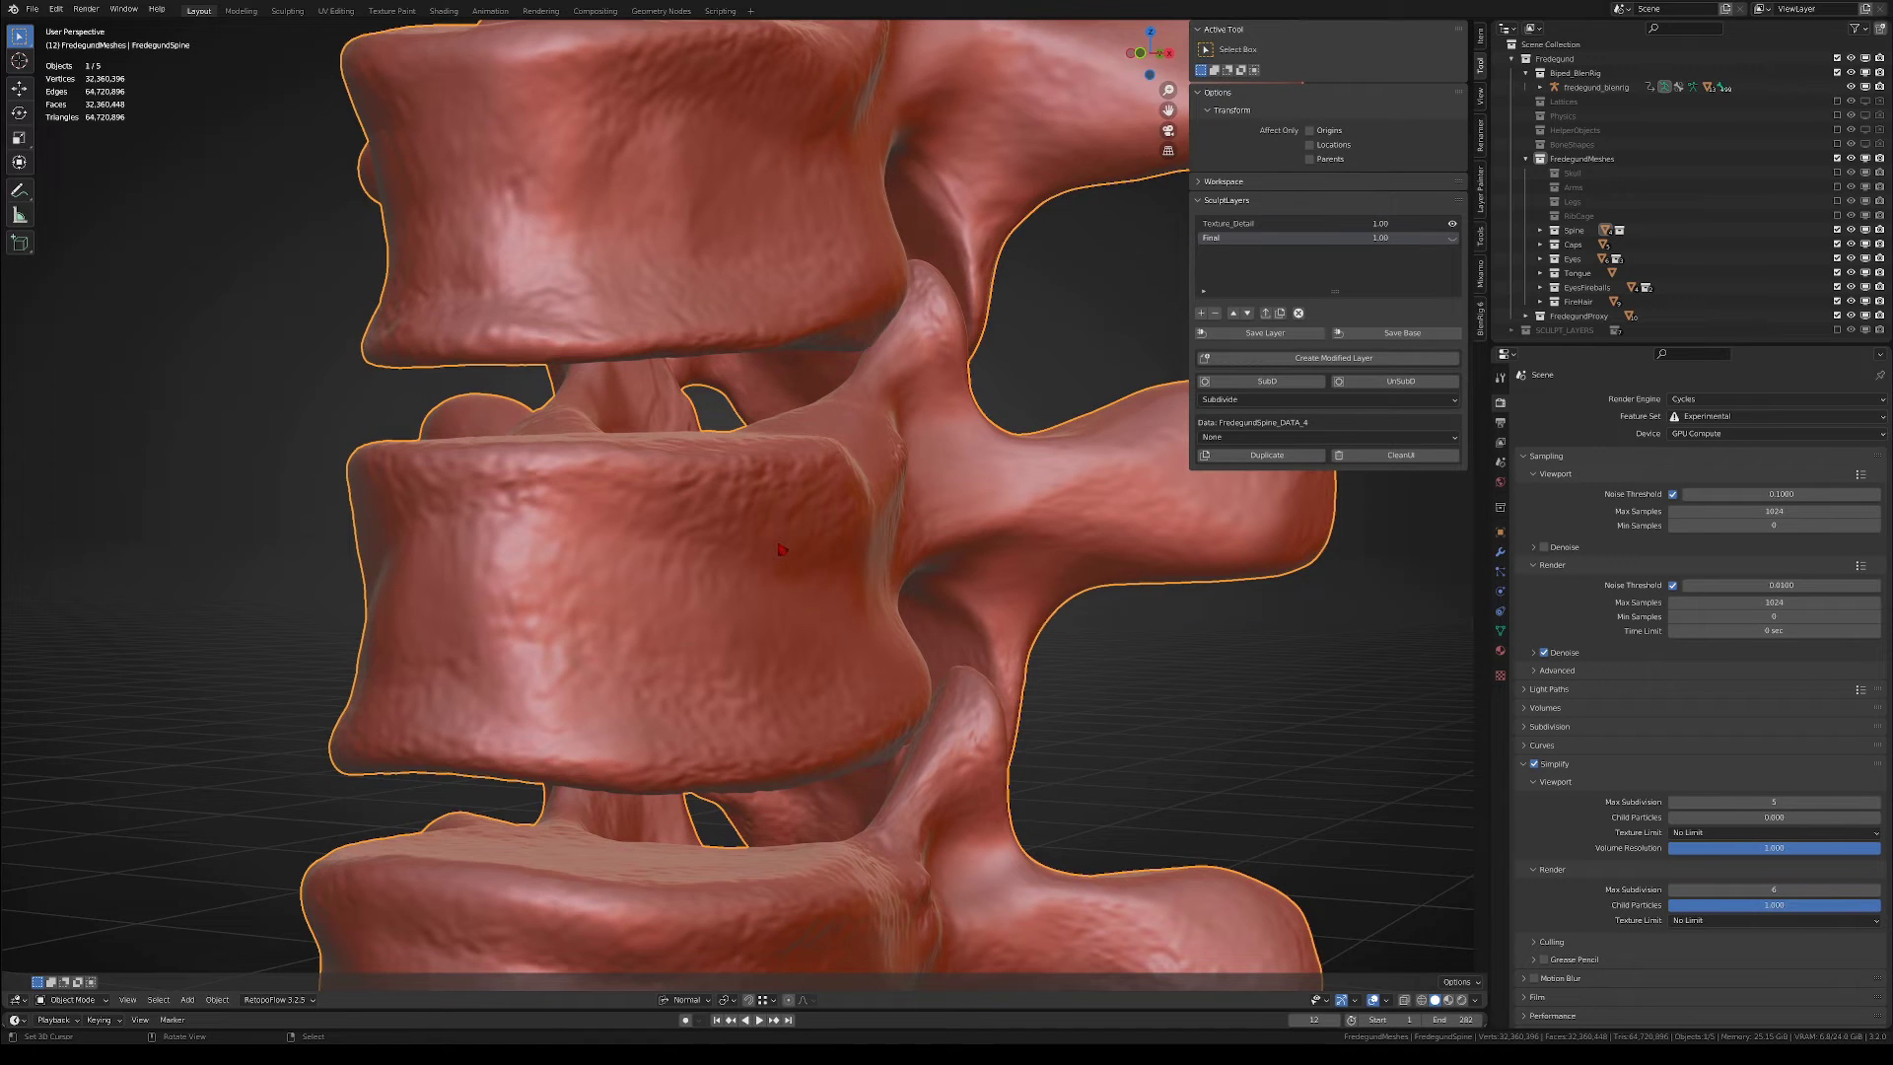
{"action": "scroll", "coordinate": [792, 533], "scroll_direction": "down", "scroll_amount": 4}
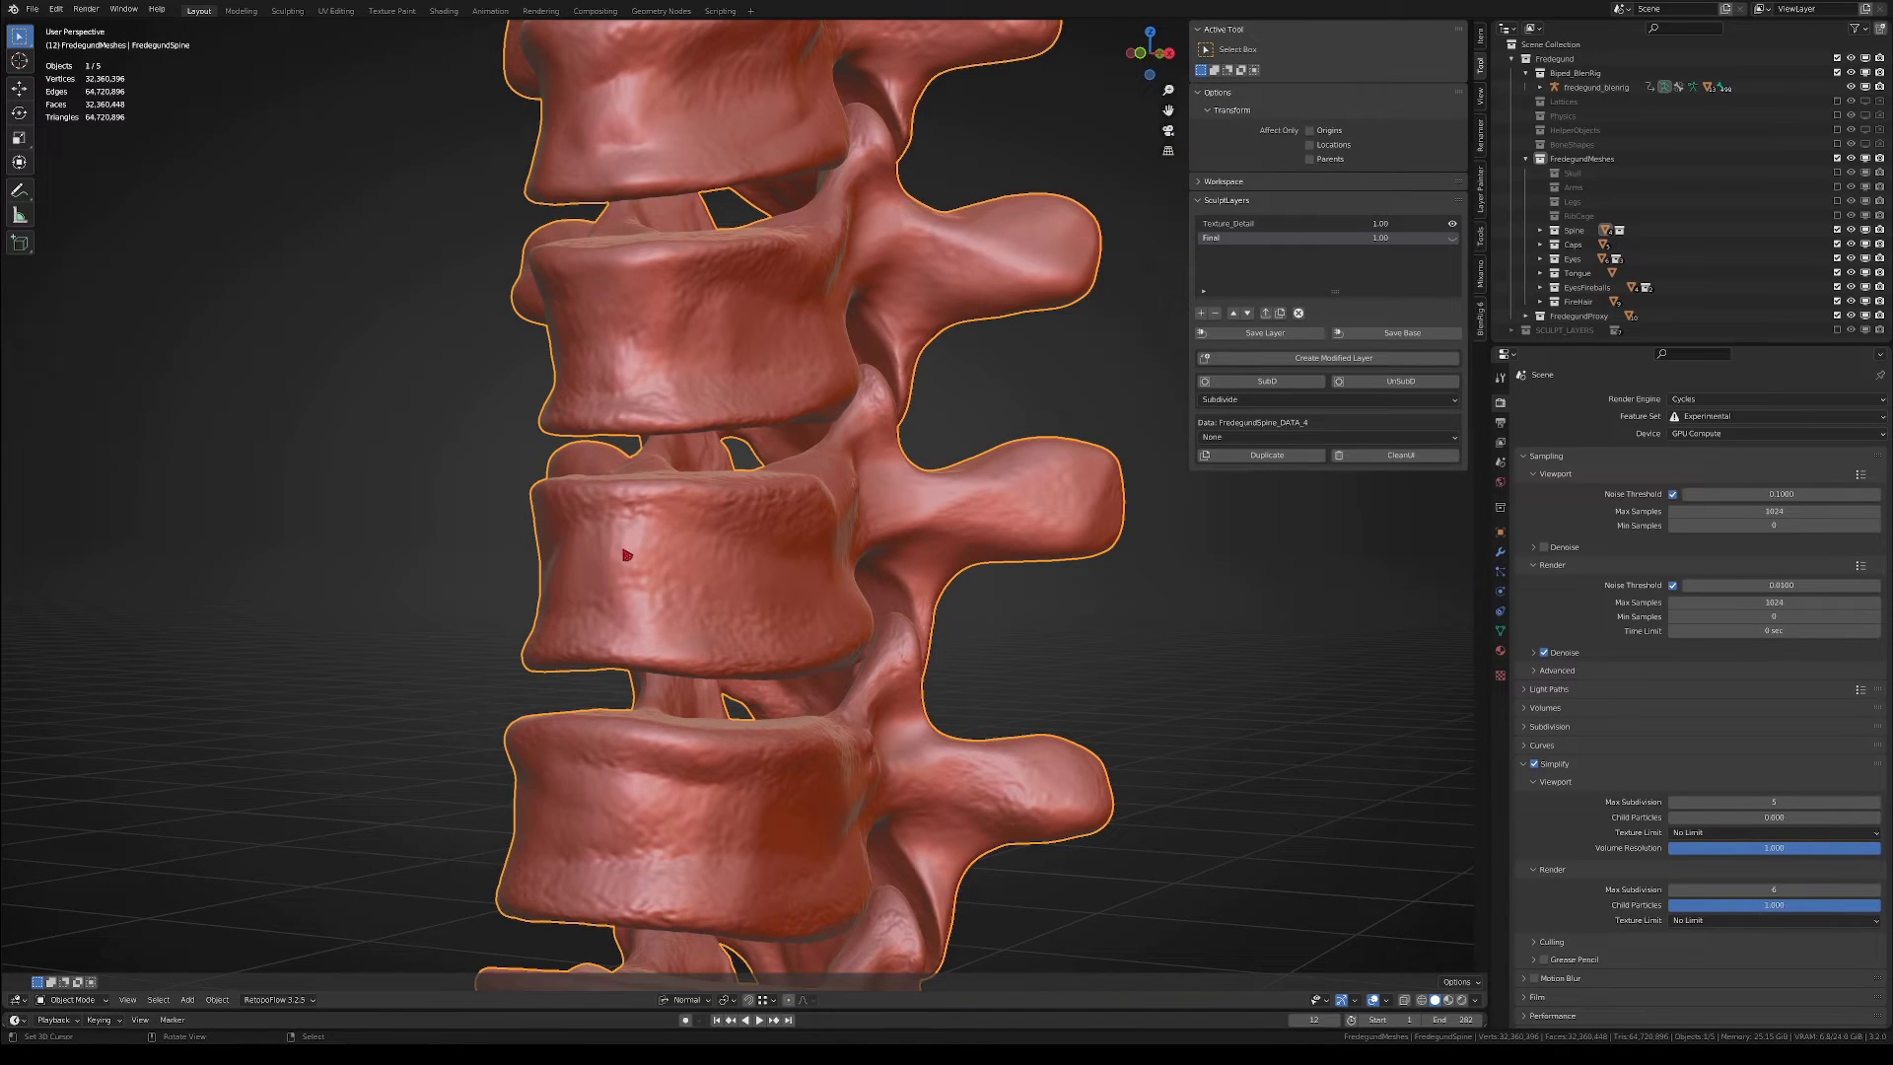
{"action": "key", "text": "alt+a"}
- Examine the vertebrae from several angles with only the Texture_Detail sculpt layer shown
{"action": "middle_click_drag", "start_coordinate": [654, 553], "coordinate": [1082, 558]}
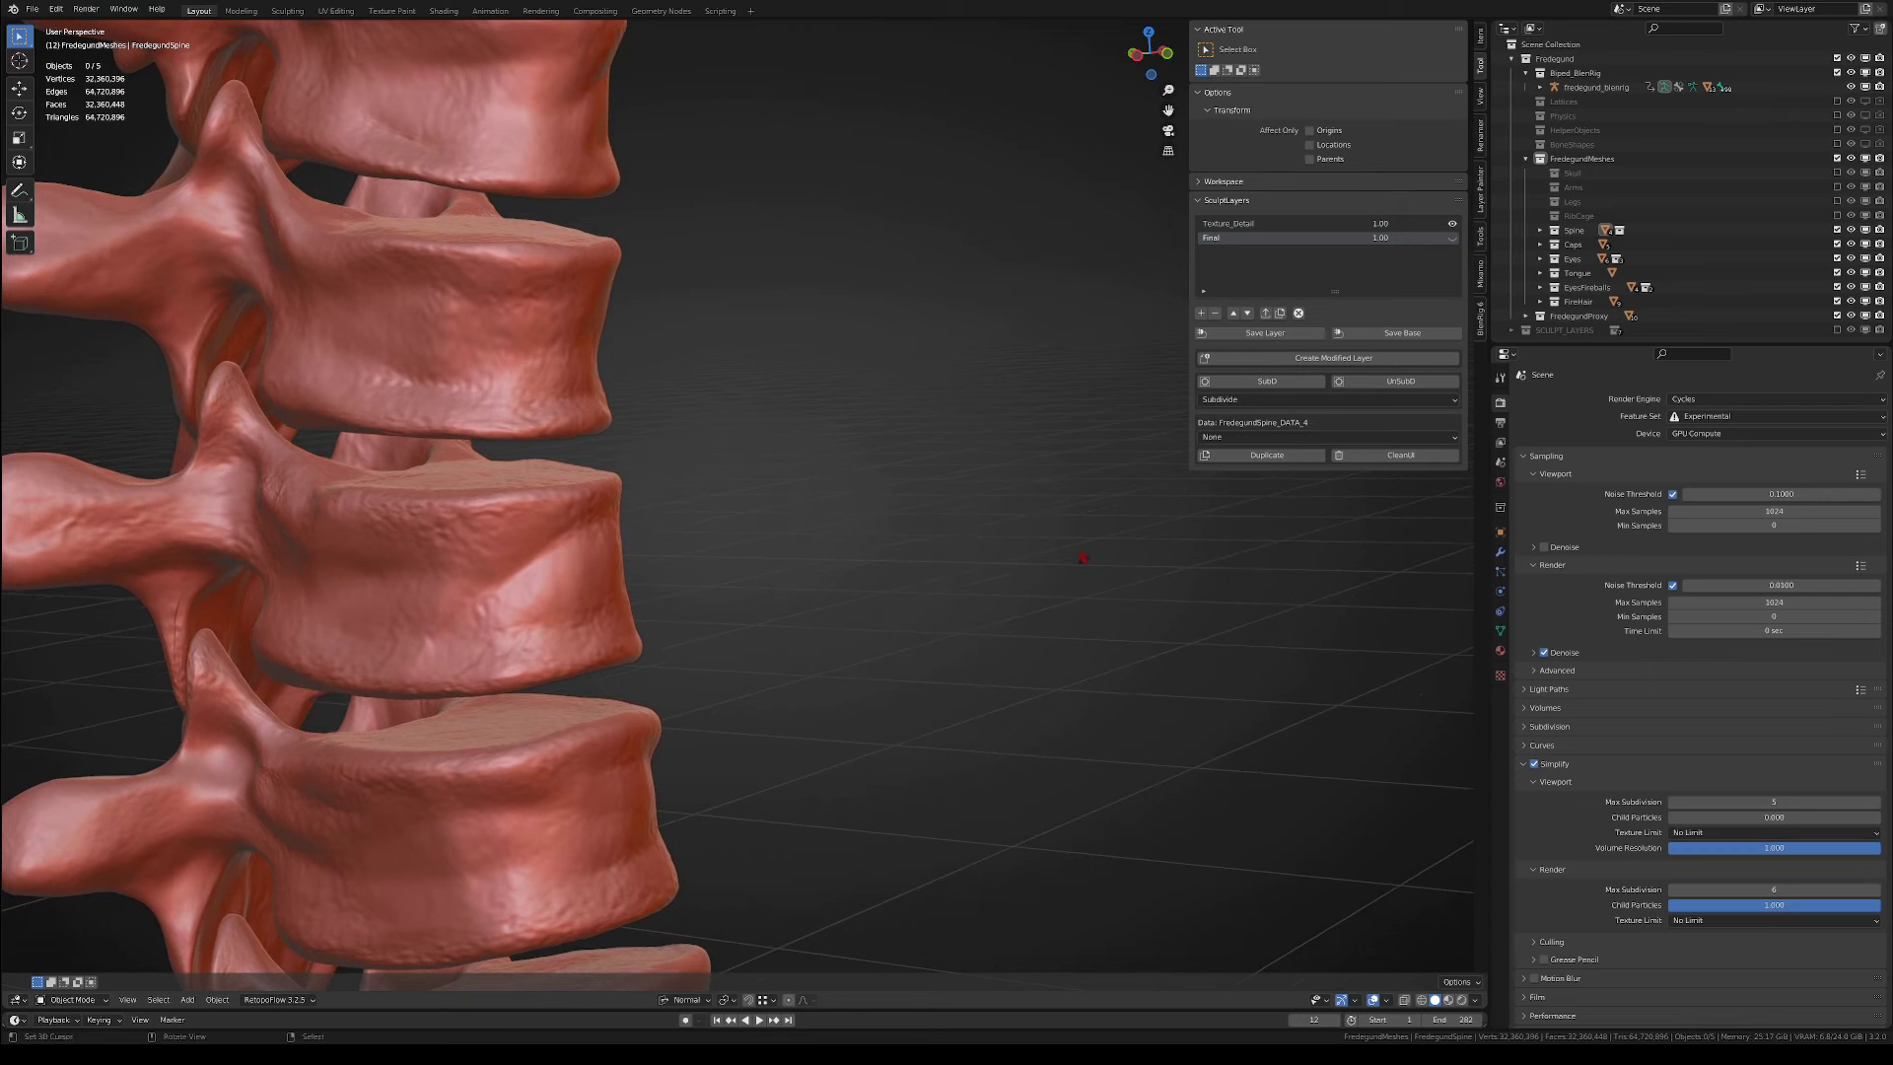
{"action": "middle_click_drag", "start_coordinate": [521, 706], "coordinate": [753, 319], "text": "shift"}
{"action": "middle_click_drag", "start_coordinate": [723, 592], "coordinate": [686, 682]}
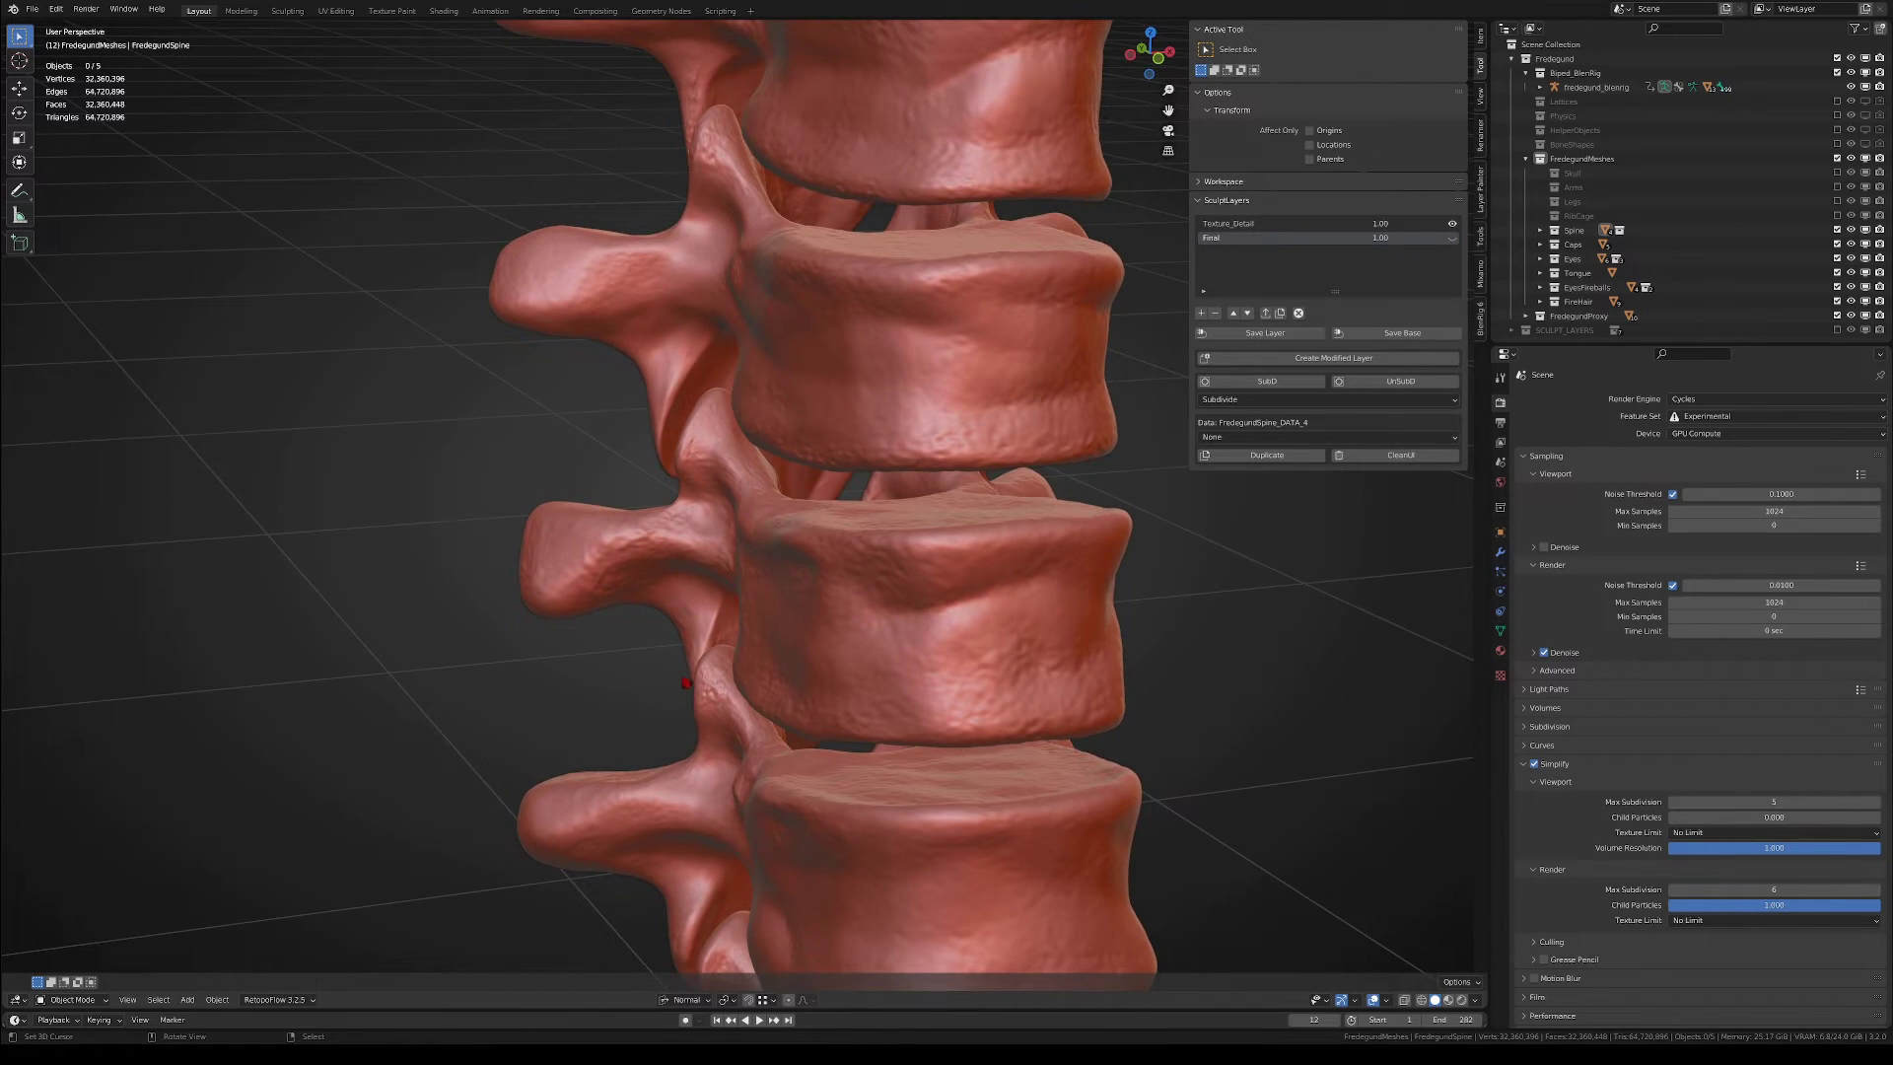
{"action": "scroll", "coordinate": [694, 672], "scroll_direction": "down", "scroll_amount": 2}
{"action": "middle_click_drag", "start_coordinate": [801, 529], "coordinate": [718, 733]}
{"action": "scroll", "coordinate": [776, 450], "scroll_direction": "up", "scroll_amount": 4}
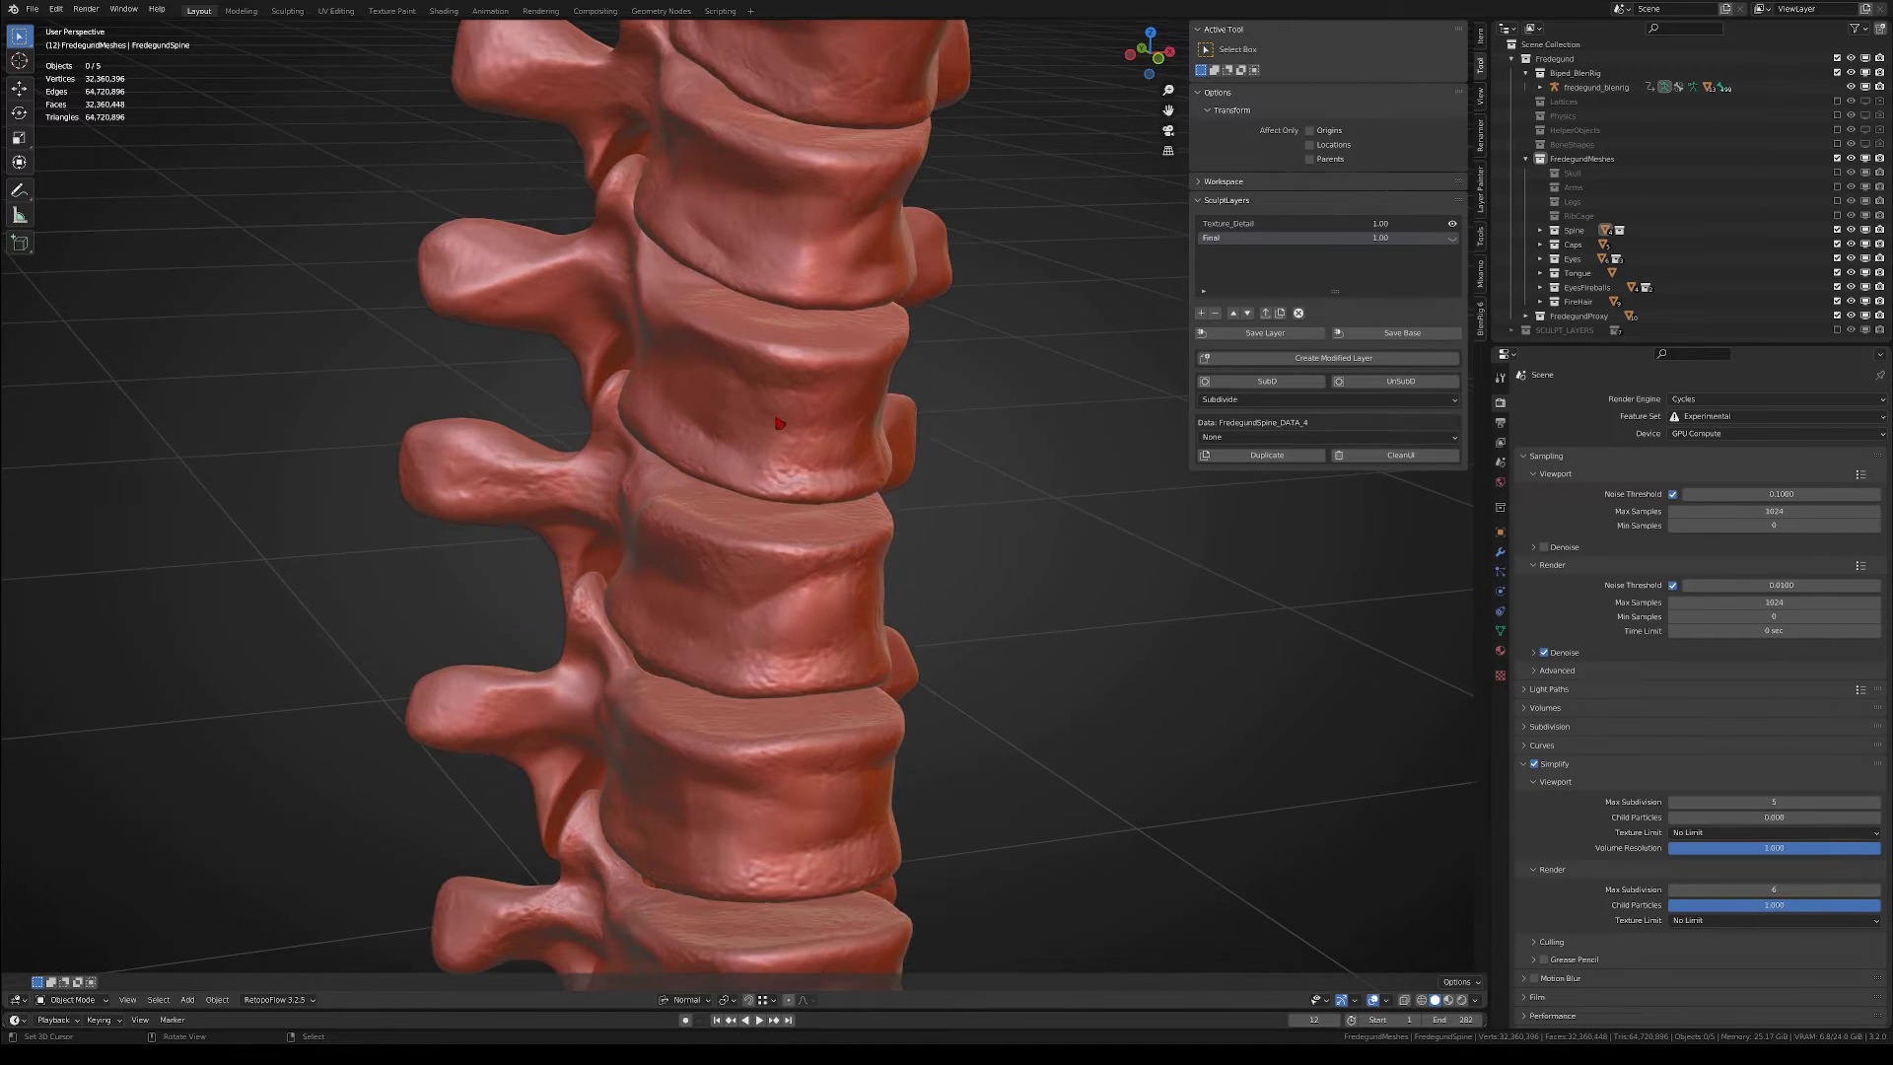
{"action": "middle_click_drag", "start_coordinate": [776, 440], "coordinate": [786, 395]}
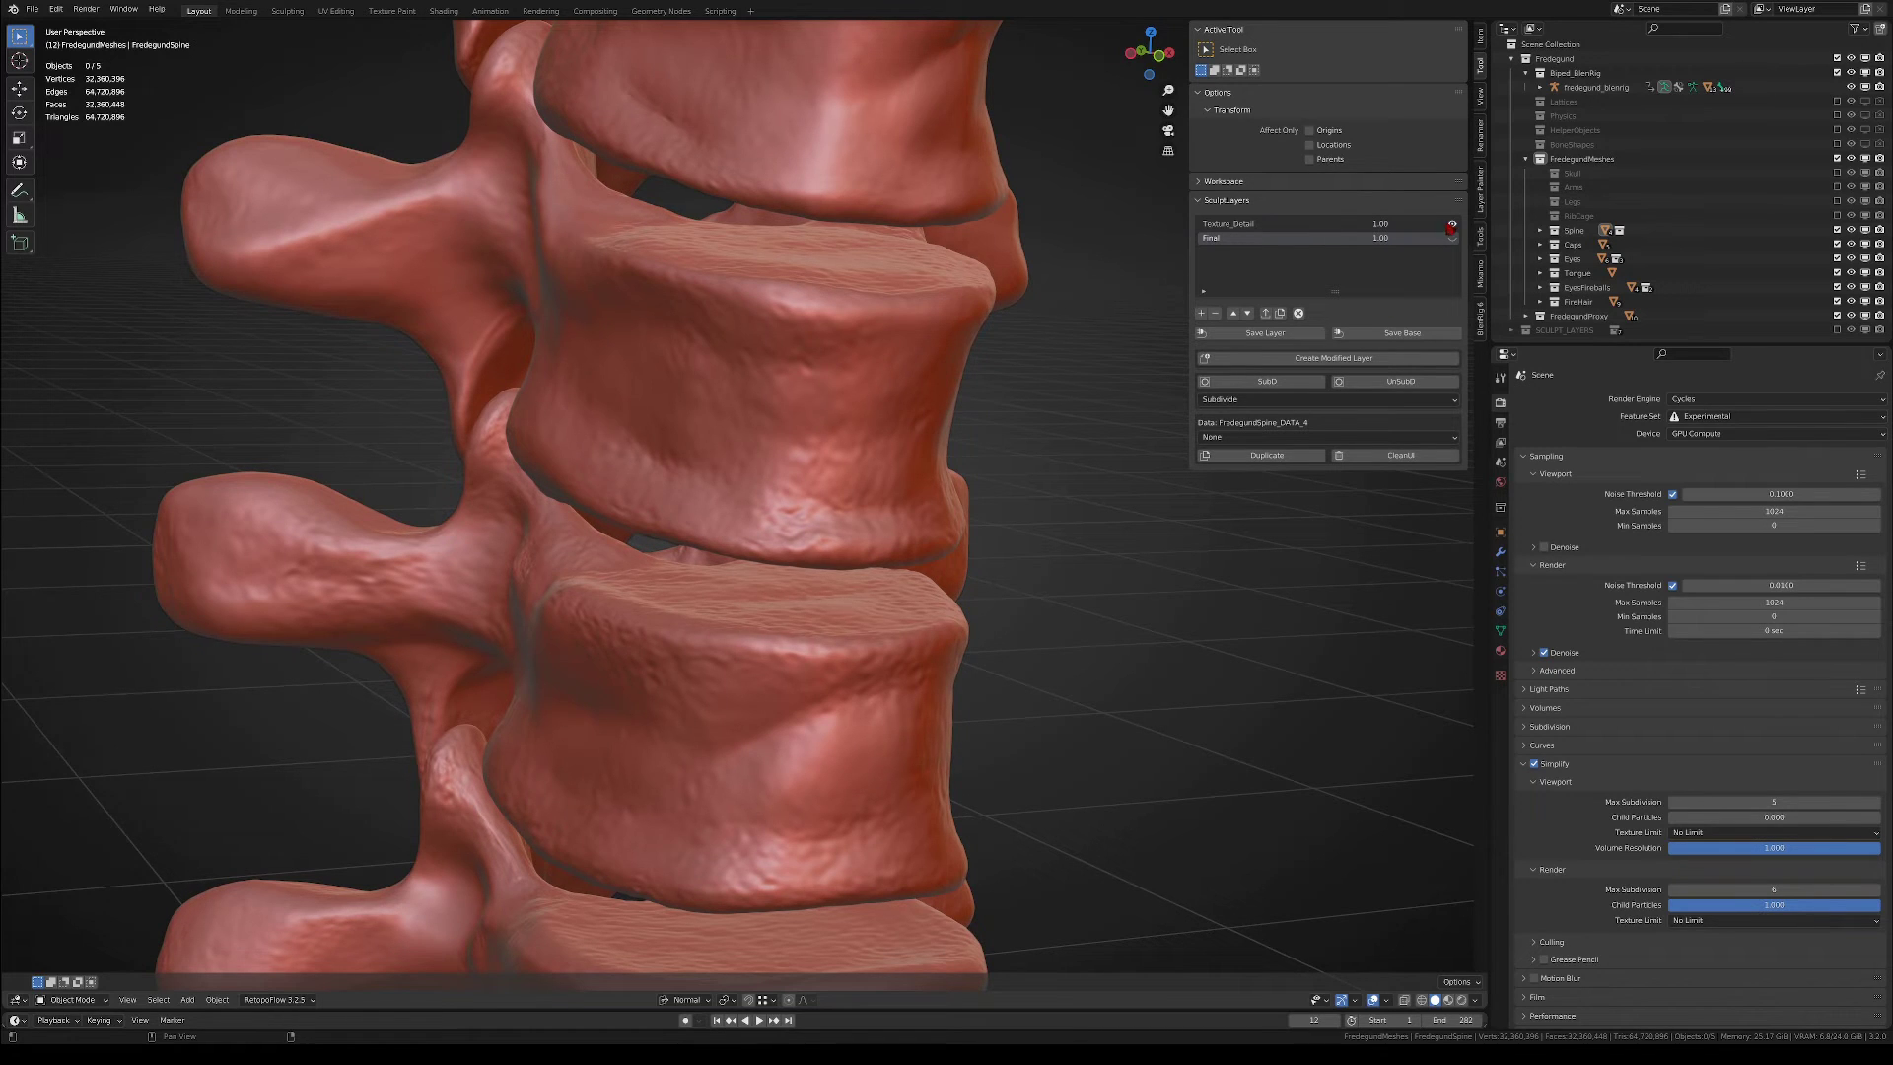
- Hide the spine's Texture_Detail sculpt layer too and view the base vertebrae along the whole column
{"action": "left_click", "coordinate": [951, 503]}
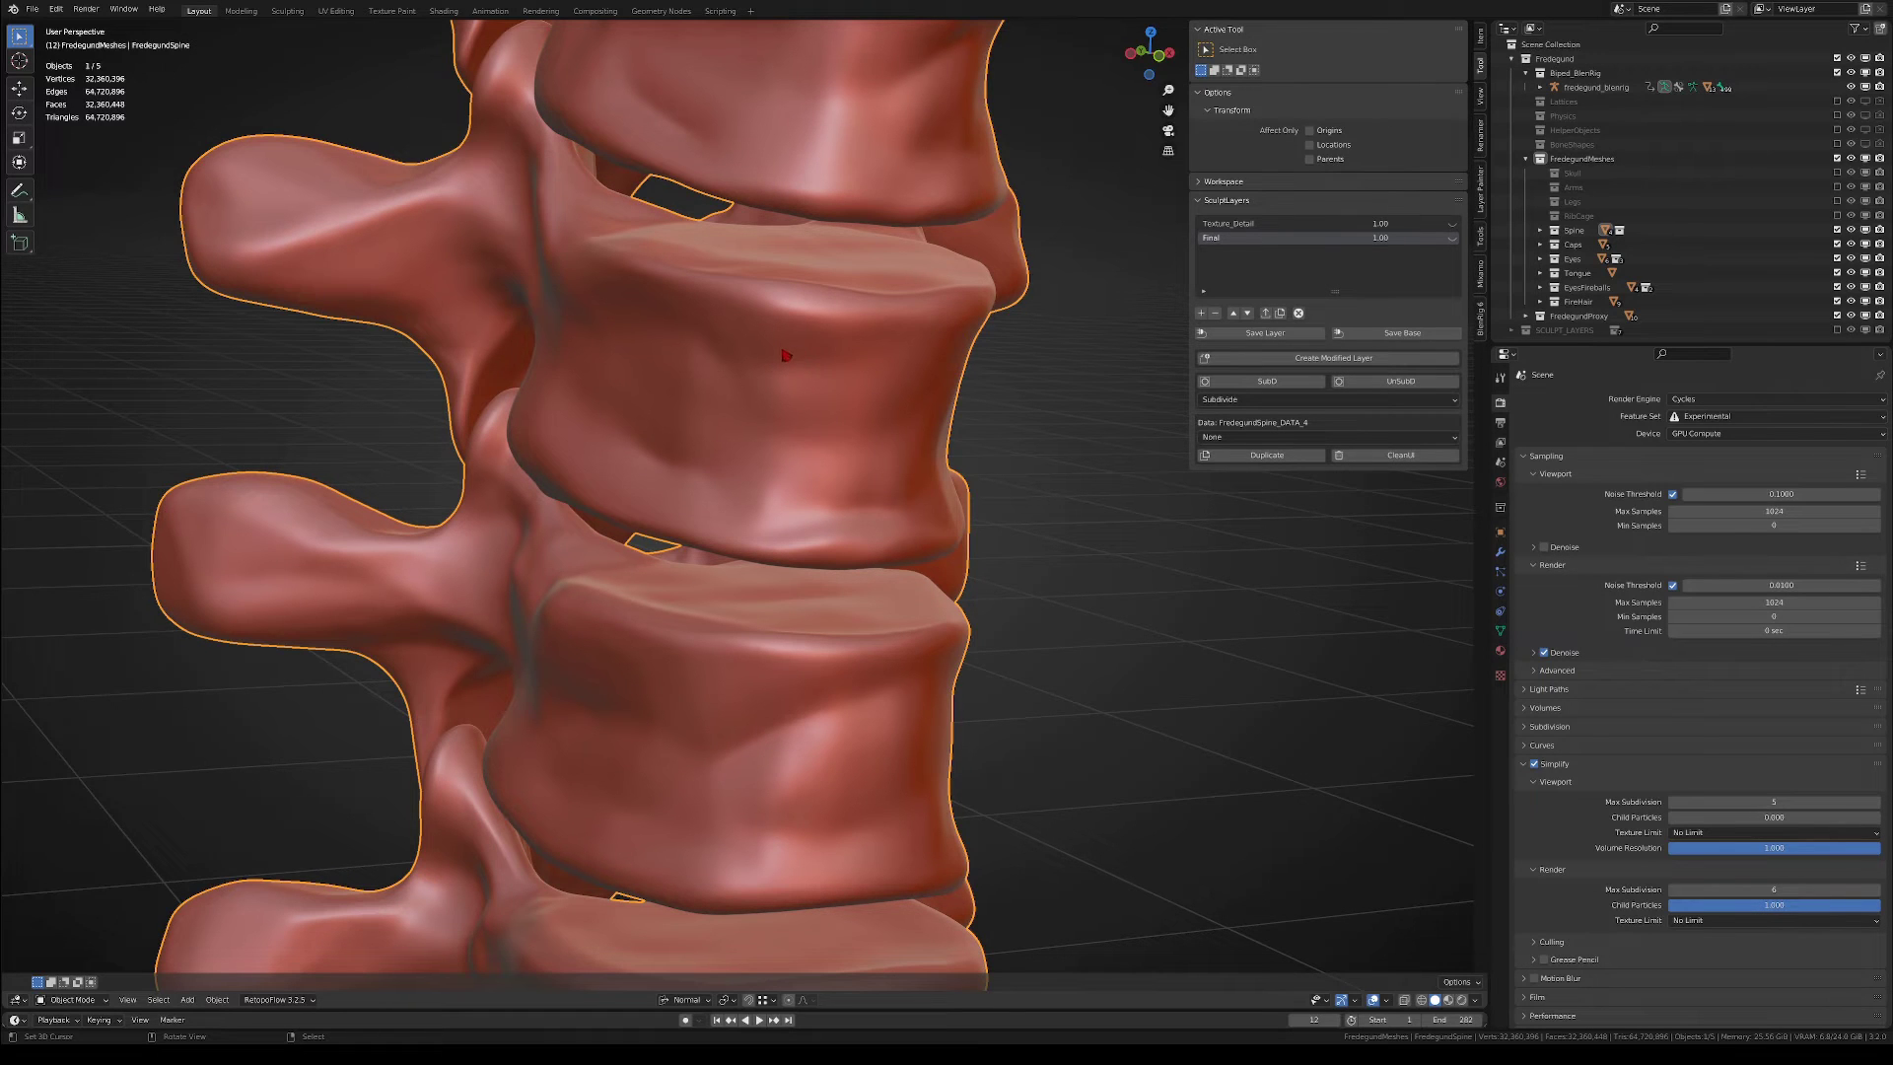
{"action": "scroll", "coordinate": [786, 355], "scroll_direction": "down", "scroll_amount": 7}
{"action": "scroll", "coordinate": [789, 700], "scroll_direction": "up", "scroll_amount": 6}
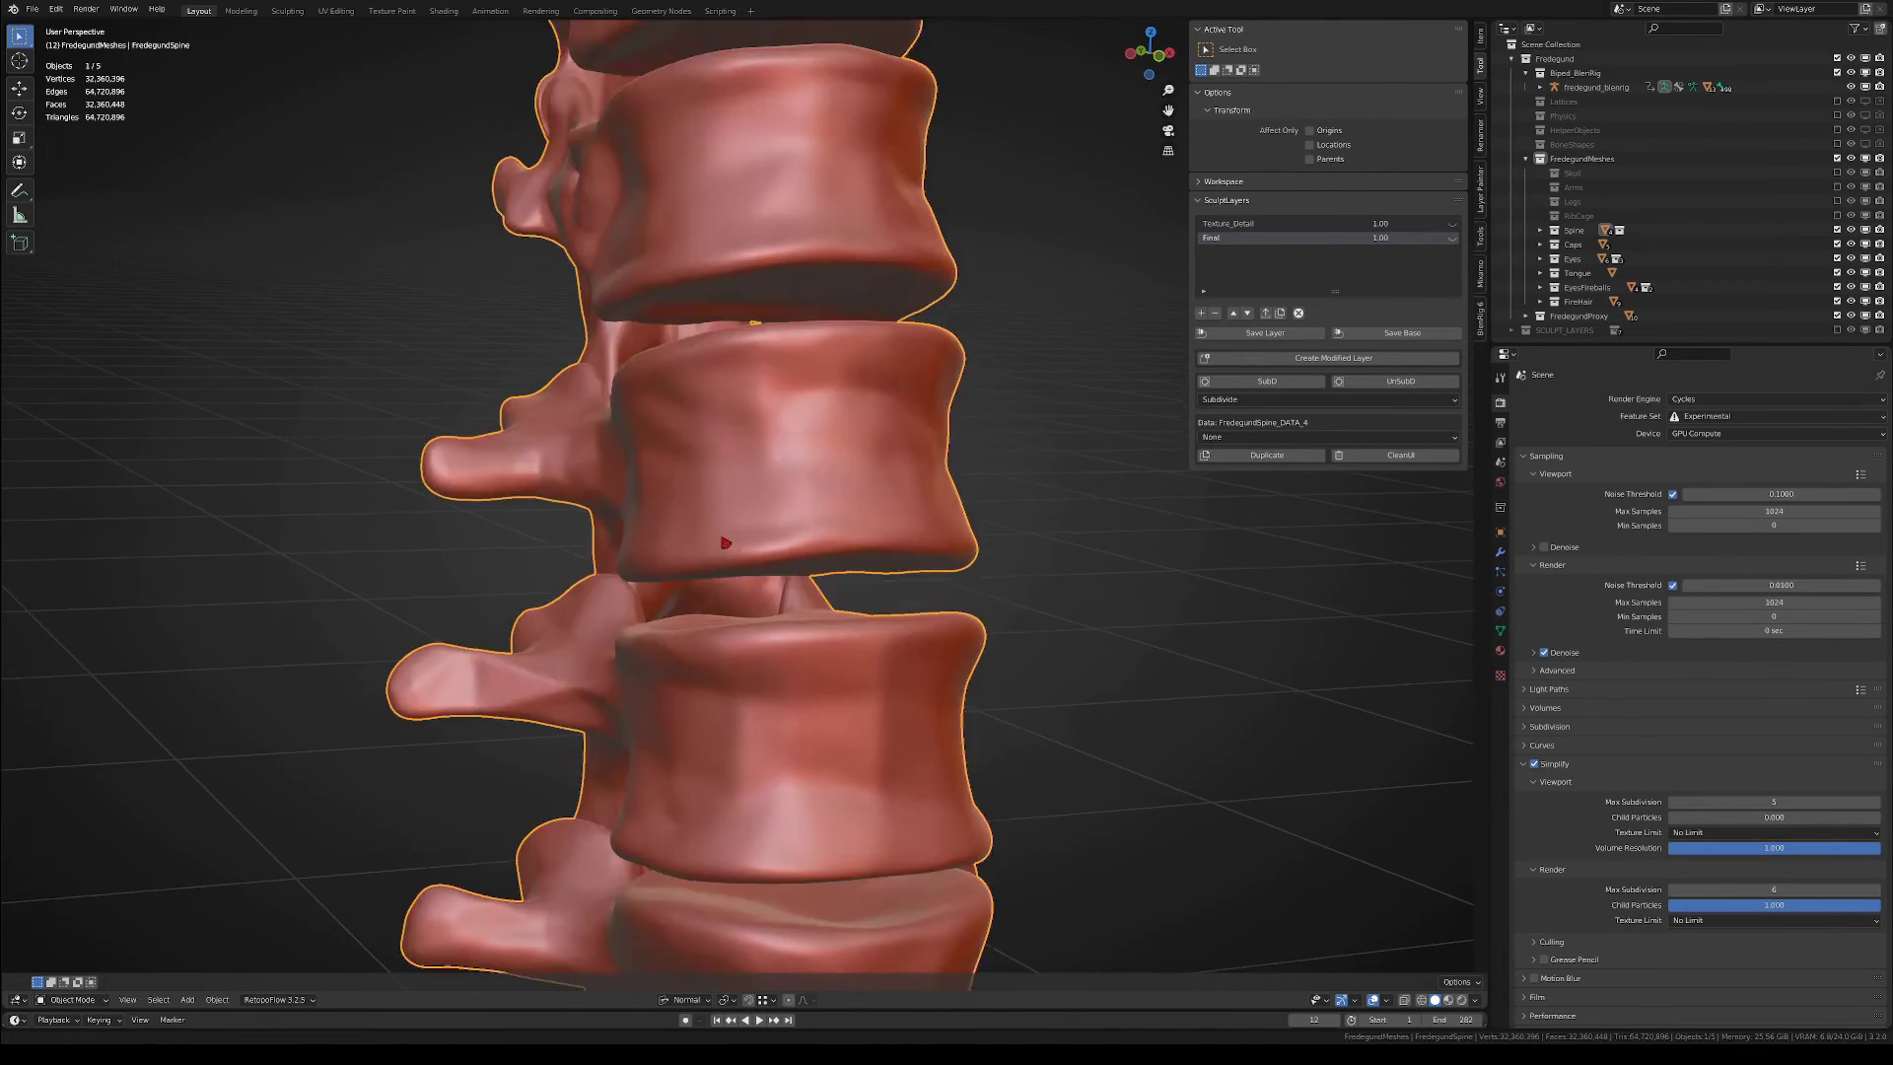
{"action": "scroll", "coordinate": [726, 543], "scroll_direction": "down", "scroll_amount": 4}
{"action": "middle_click_drag", "start_coordinate": [779, 552], "coordinate": [750, 828], "text": "shift"}
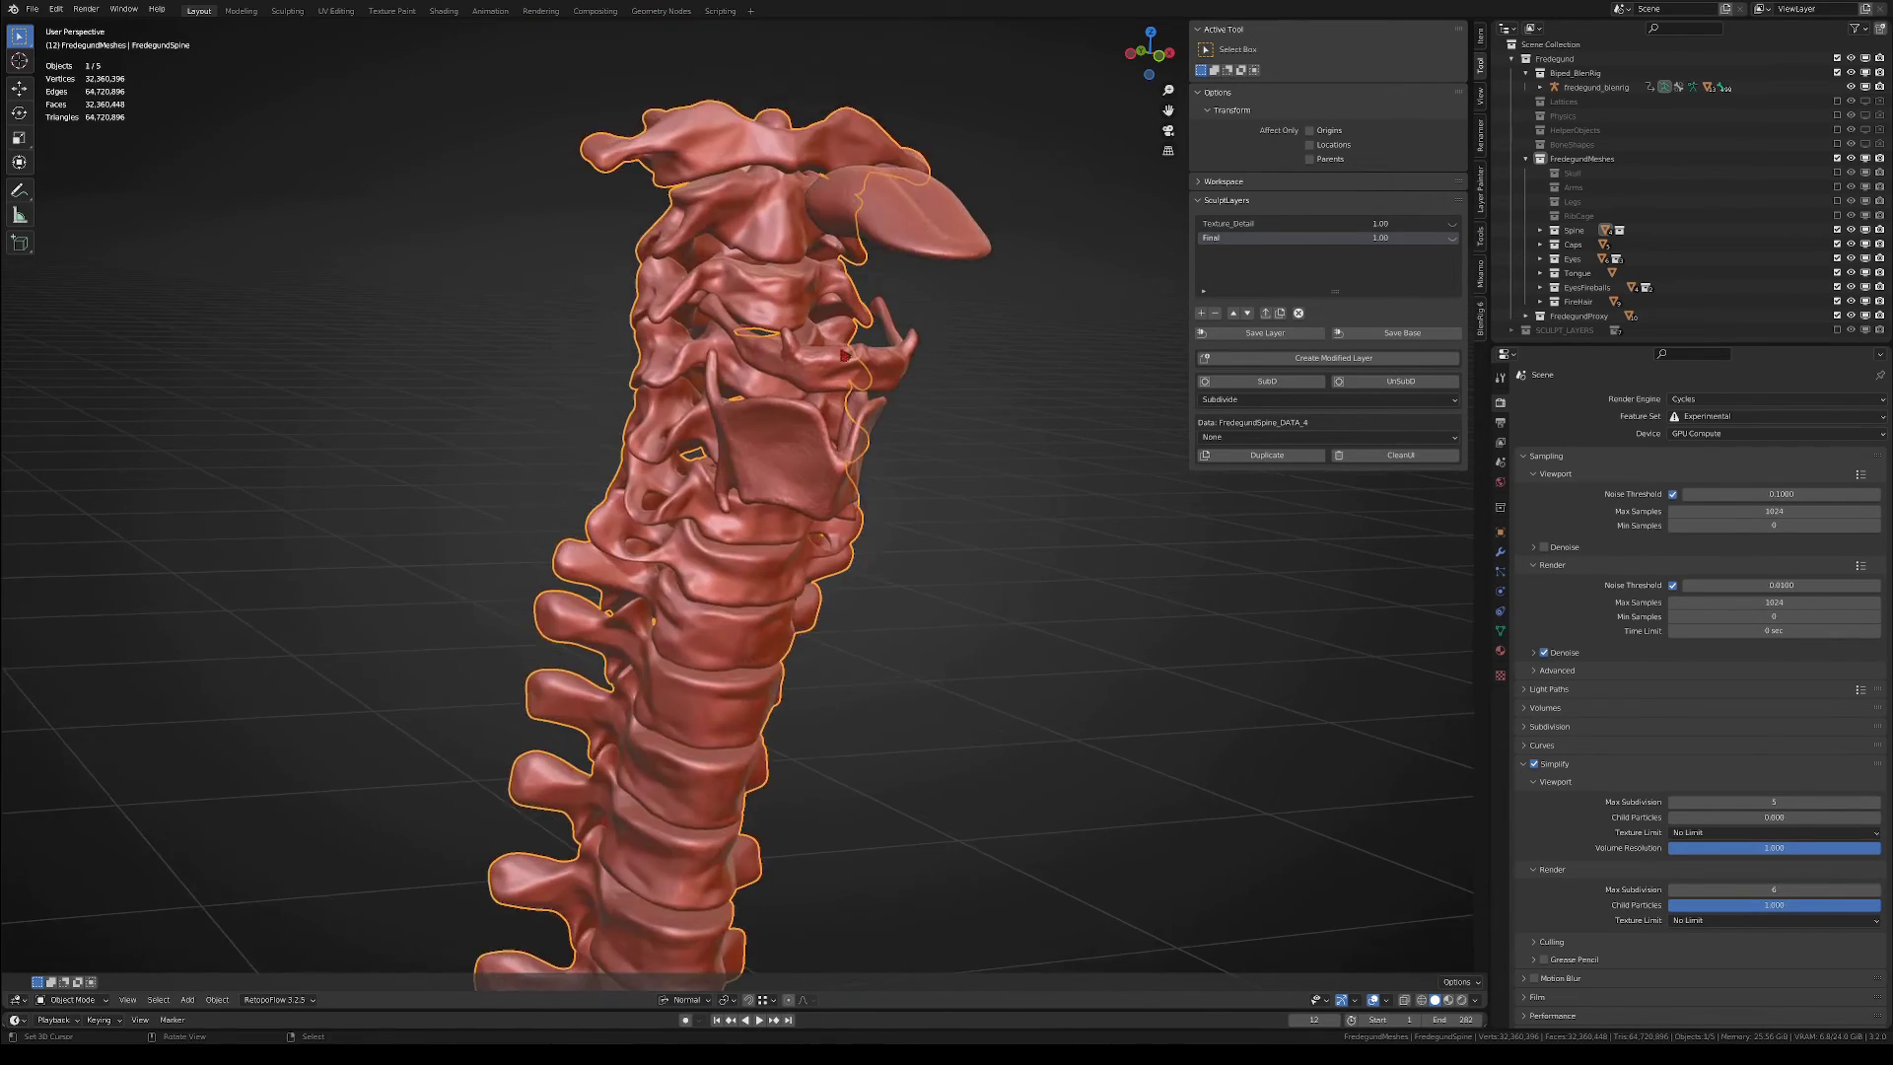
{"action": "middle_click_drag", "start_coordinate": [845, 355], "coordinate": [840, 484]}
{"action": "scroll", "coordinate": [929, 402], "scroll_direction": "down", "scroll_amount": 3}
{"action": "key", "text": "alt+a"}
{"action": "middle_click_drag", "start_coordinate": [395, 459], "coordinate": [1133, 416]}
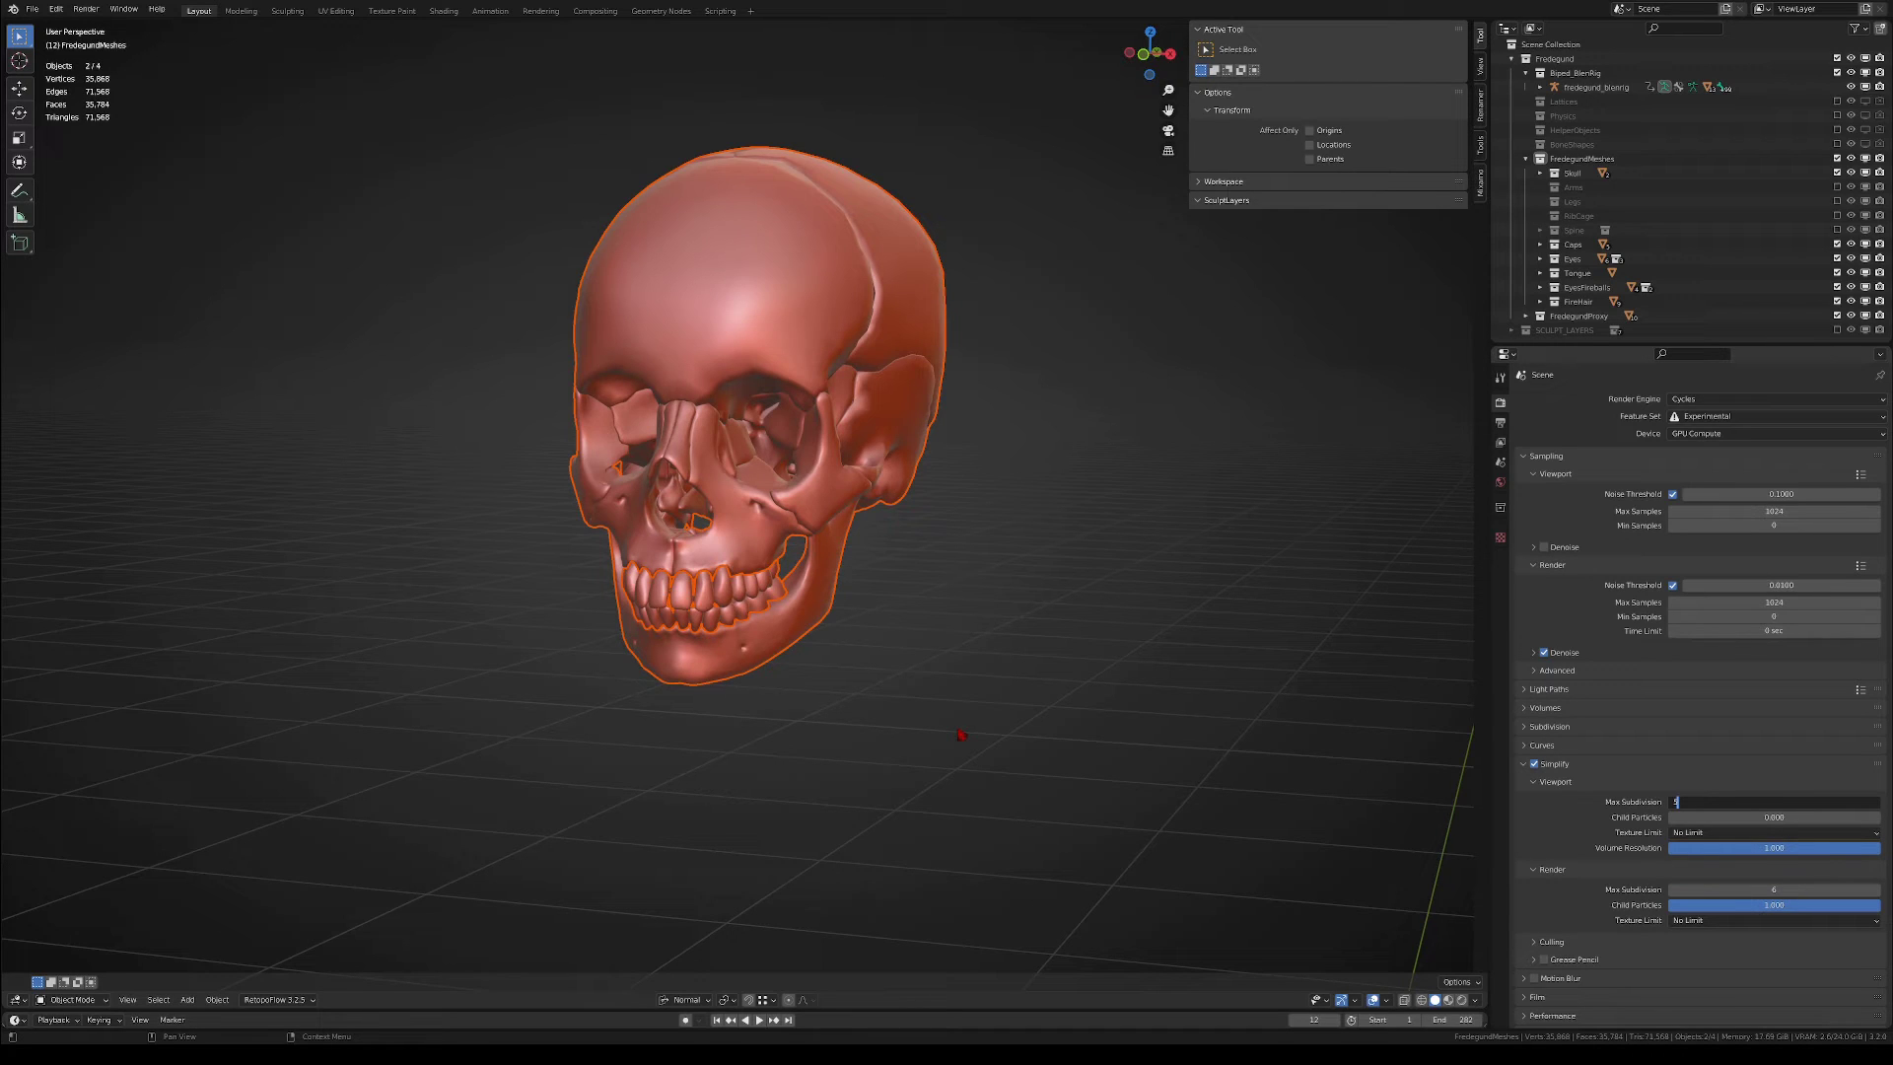
- Set the Simplify viewport Max Subdivision to 5 and put the skull mesh into Sculpt Mode
{"action": "key", "text": "Return"}
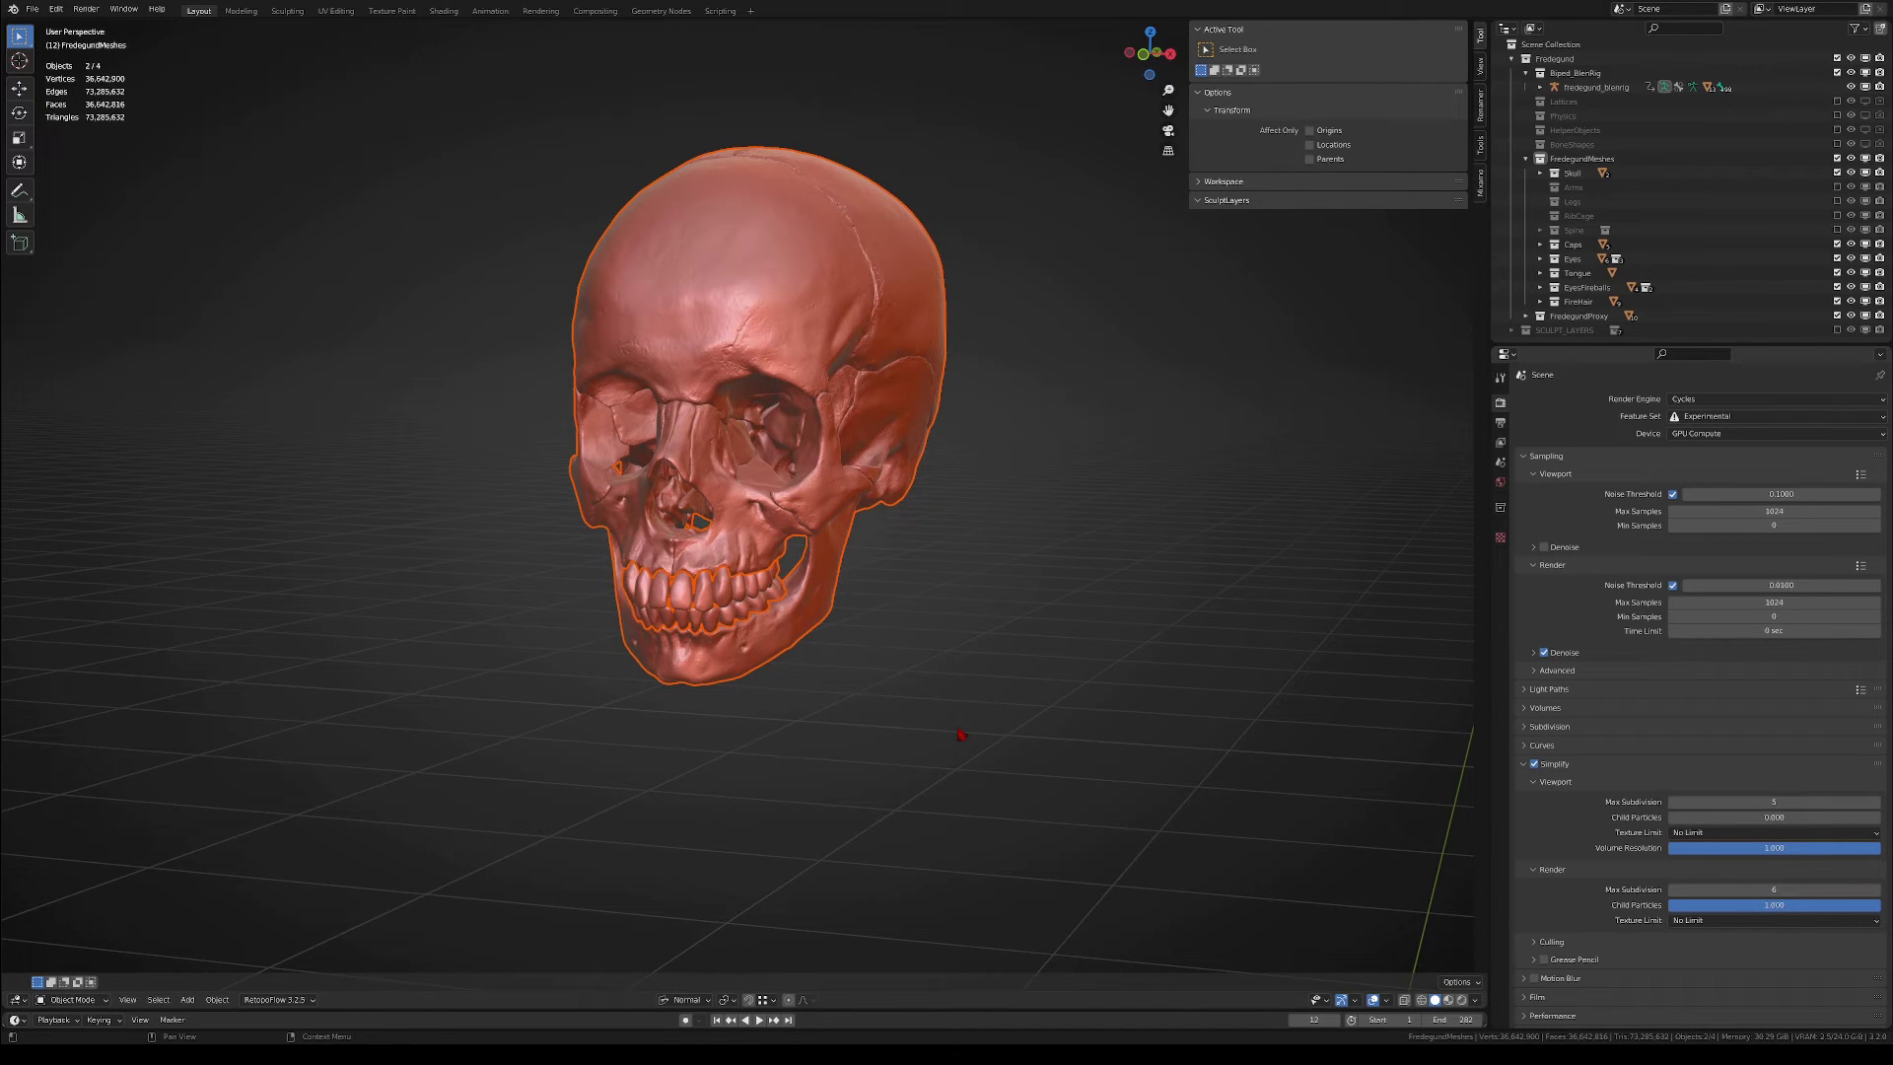
{"action": "left_click", "coordinate": [819, 473]}
{"action": "scroll", "coordinate": [819, 474], "scroll_direction": "up", "scroll_amount": 1}
{"action": "left_click", "coordinate": [72, 1000]}
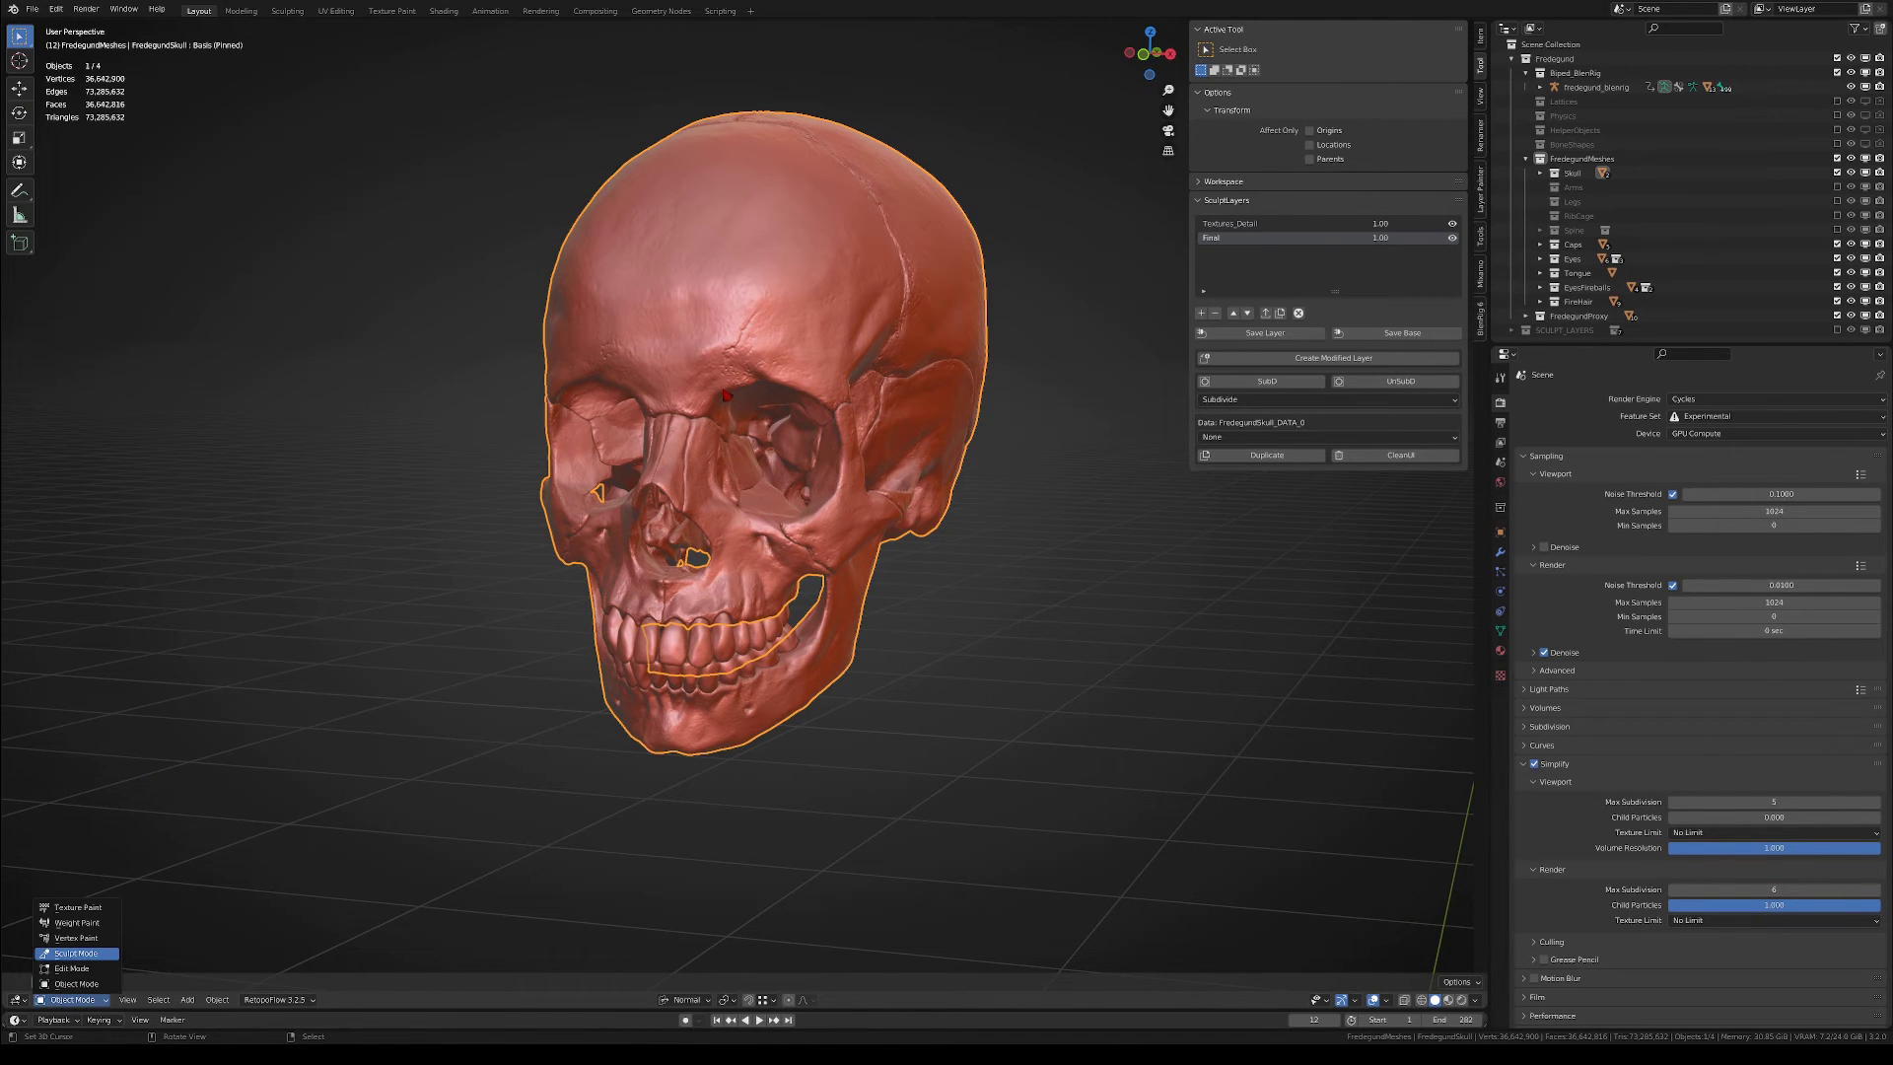
{"action": "middle_click_drag", "start_coordinate": [829, 254], "coordinate": [892, 237]}
{"action": "scroll", "coordinate": [893, 236], "scroll_direction": "up", "scroll_amount": 1}
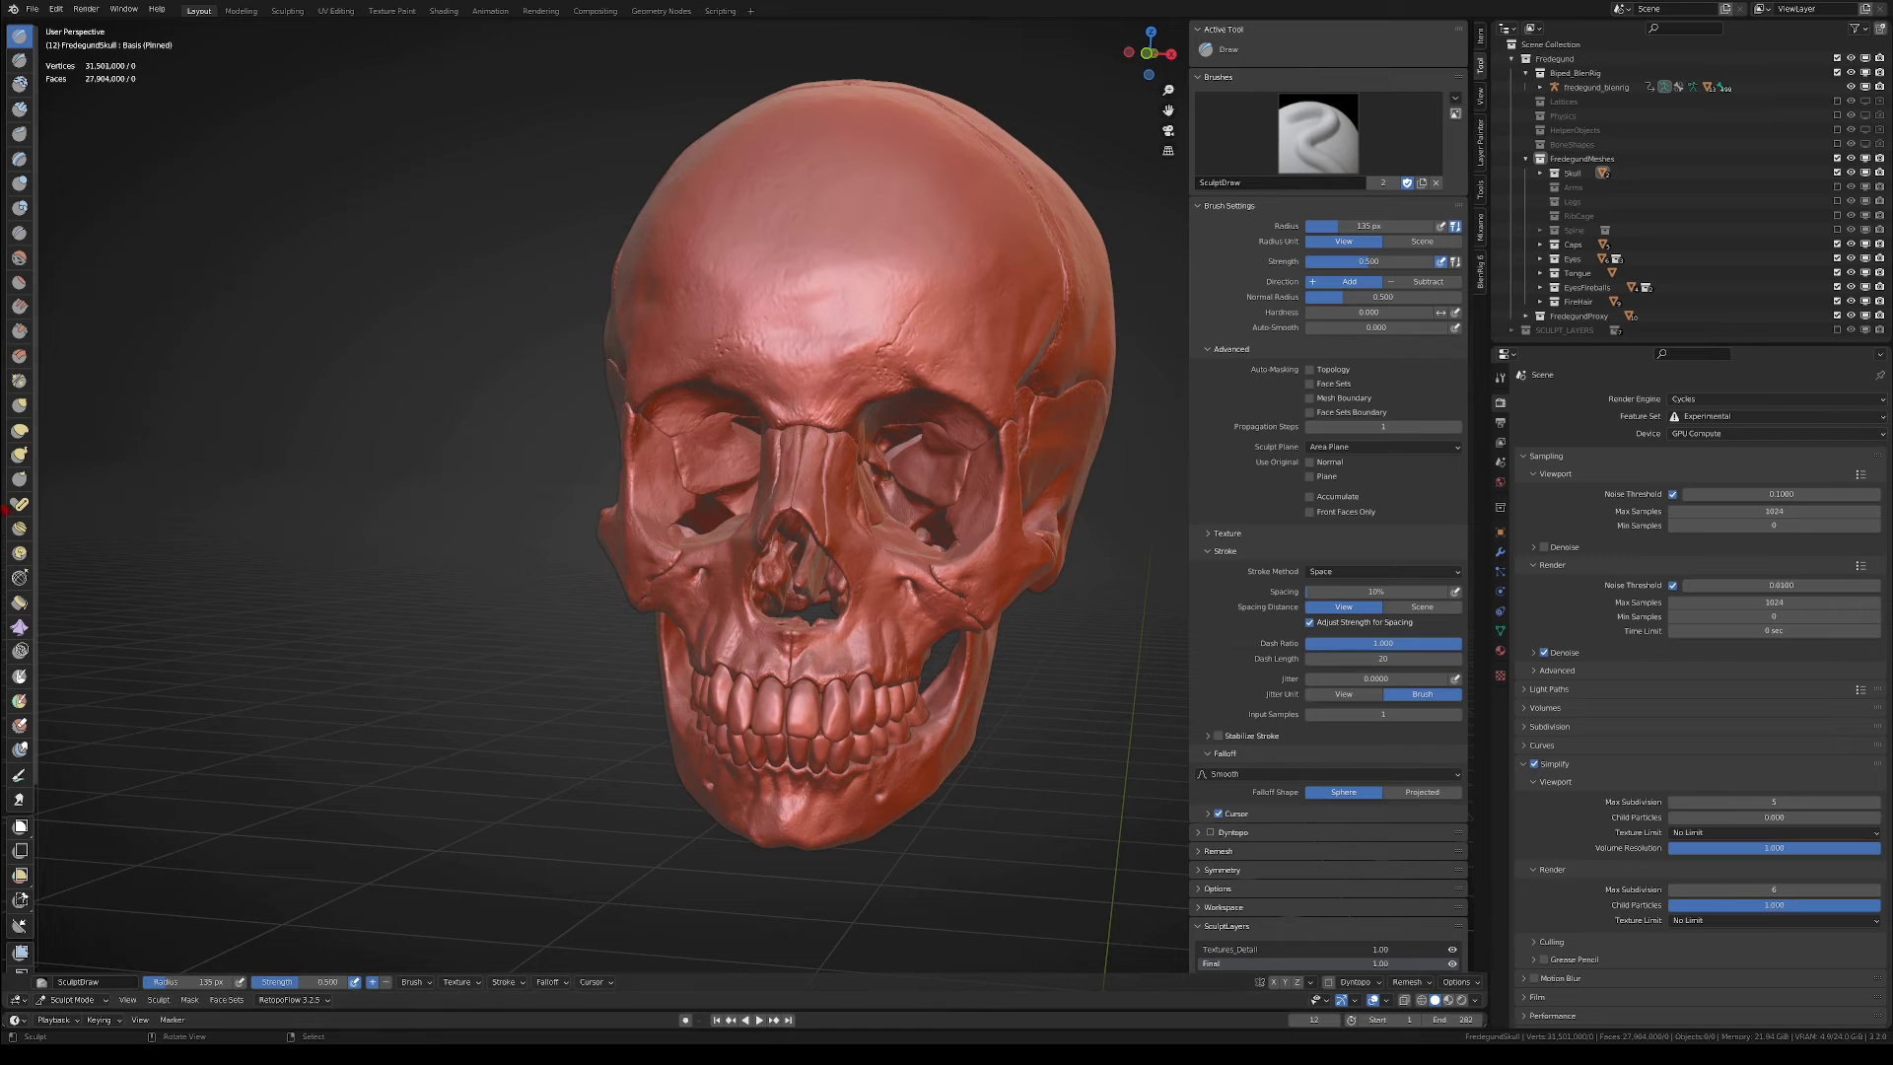
- Pull three horns out of the skull's forehead with the Snake Hook brush
{"action": "left_click", "coordinate": [19, 453]}
{"action": "middle_click_drag", "start_coordinate": [750, 414], "coordinate": [691, 414]}
{"action": "left_click_drag", "start_coordinate": [848, 261], "coordinate": [846, 121]}
{"action": "left_click_drag", "start_coordinate": [730, 222], "coordinate": [714, 101]}
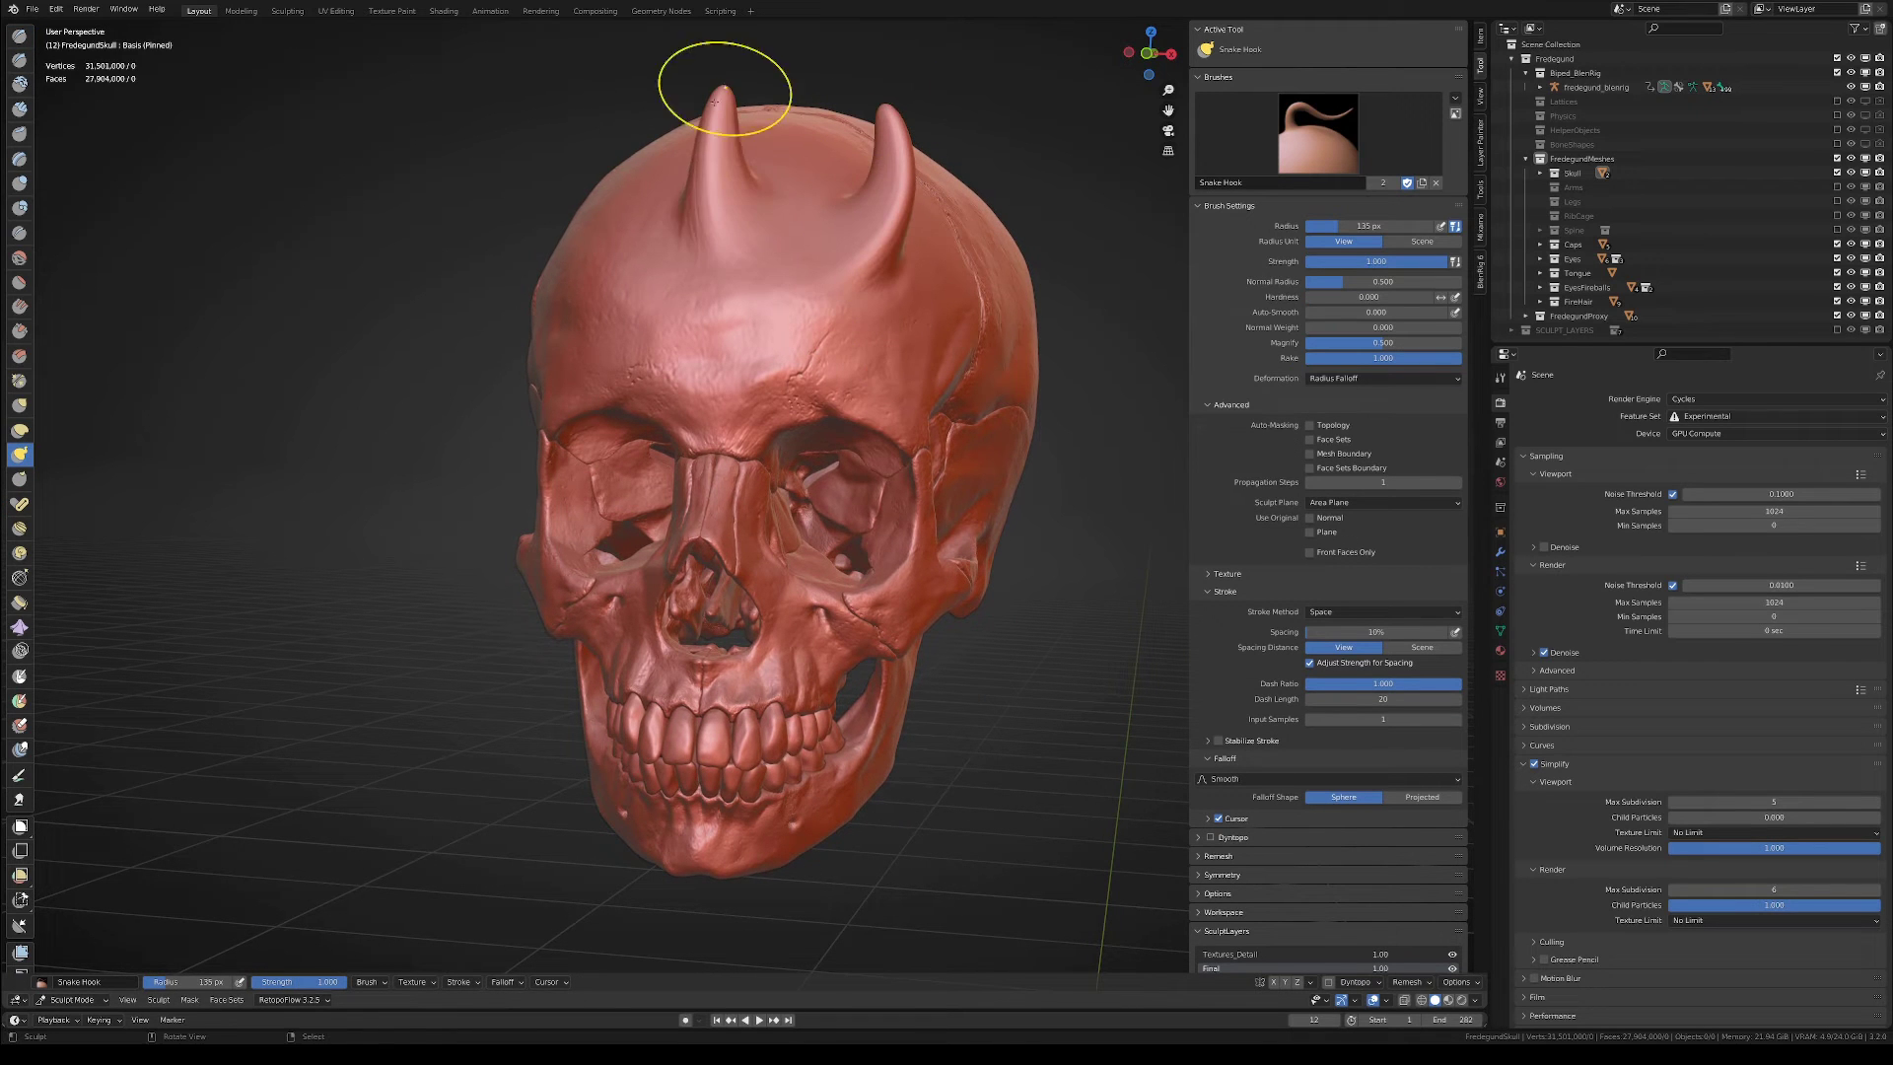
{"action": "left_click_drag", "start_coordinate": [605, 247], "coordinate": [540, 132]}
{"action": "mouse_move", "coordinate": [598, 512]}
{"action": "middle_mouse_down"}
{"action": "mouse_move", "coordinate": [729, 508]}
{"action": "mouse_move", "coordinate": [601, 503]}
{"action": "middle_mouse_up"}
{"action": "scroll", "coordinate": [602, 503], "scroll_direction": "down", "scroll_amount": 2}
{"action": "mouse_move", "coordinate": [937, 498]}
{"action": "middle_mouse_down"}
{"action": "mouse_move", "coordinate": [914, 492]}
{"action": "mouse_move", "coordinate": [947, 498]}
{"action": "middle_mouse_up"}
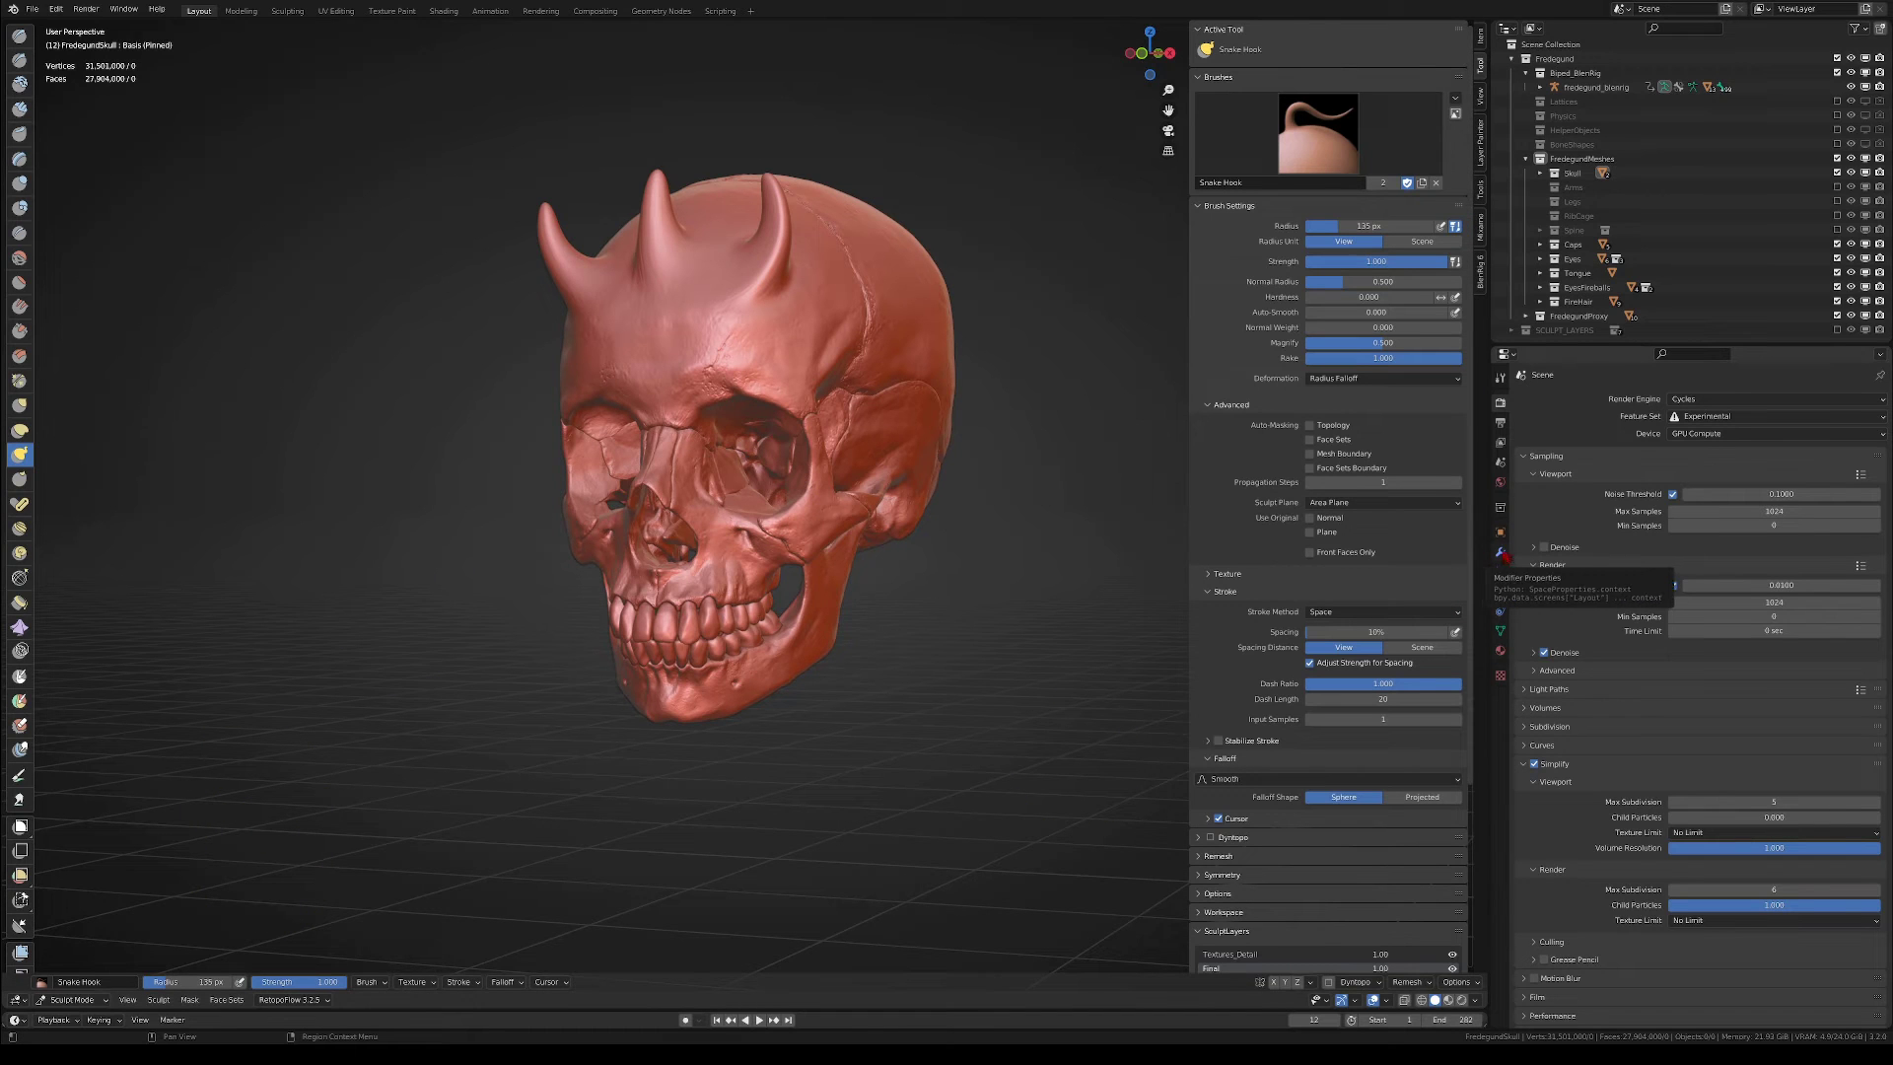
- Save the skull's Multires data externally as FredegundSkull.btx in the sculpt_btx folder
{"action": "left_click", "coordinate": [1500, 553]}
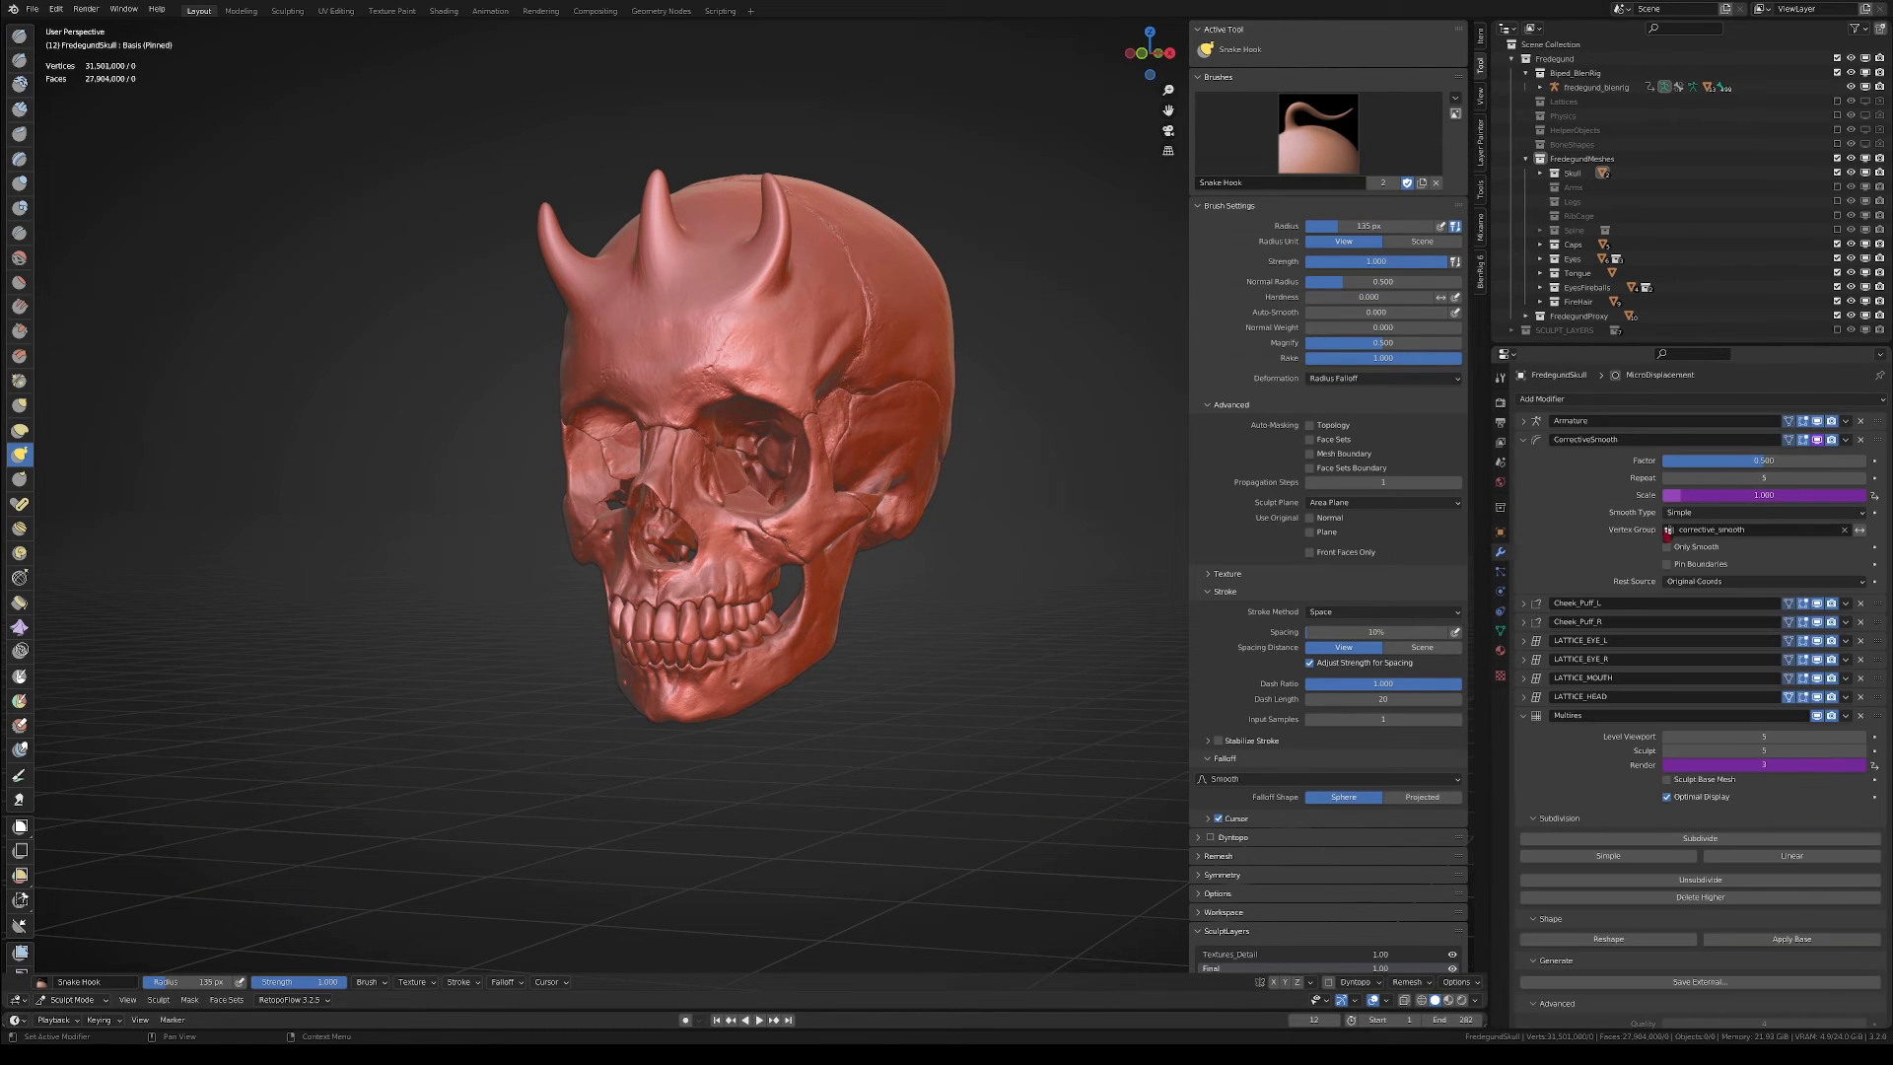
{"action": "scroll", "coordinate": [1569, 770], "scroll_direction": "down", "scroll_amount": 2}
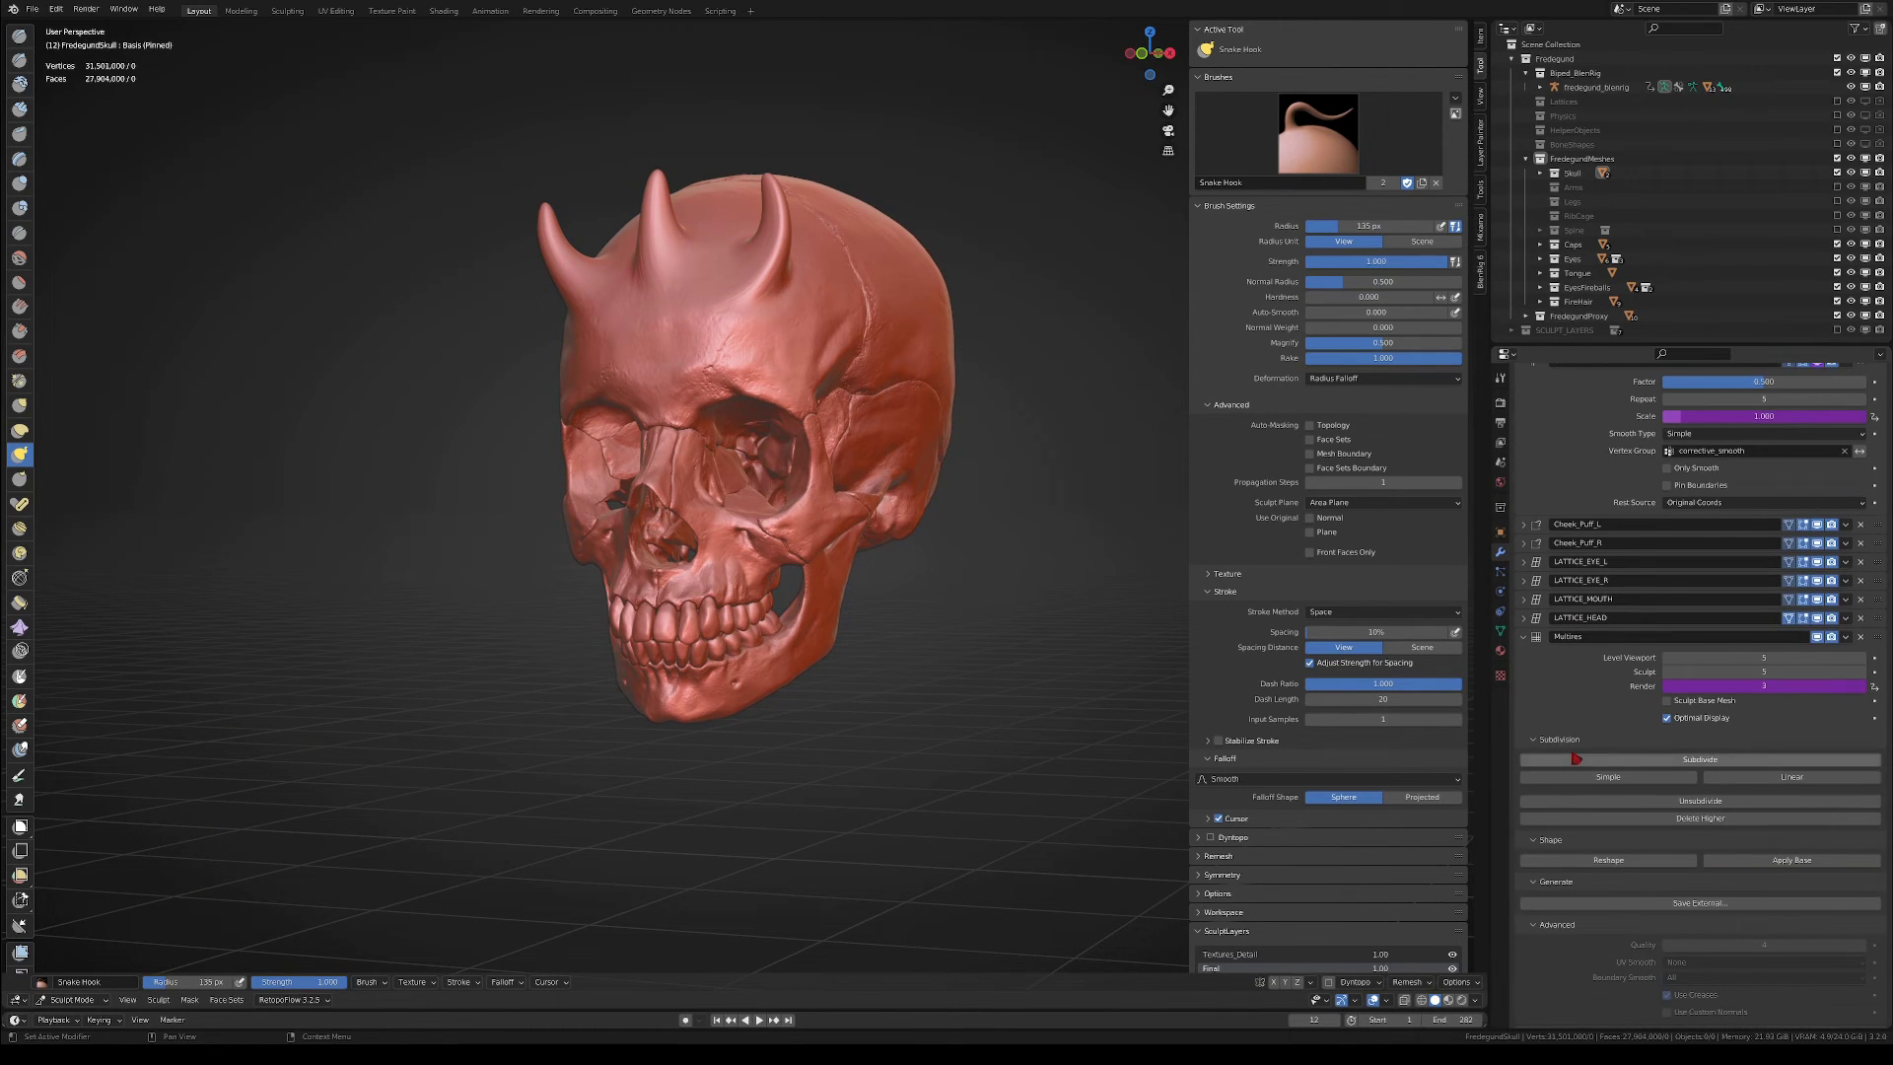
{"action": "left_click", "coordinate": [1692, 904]}
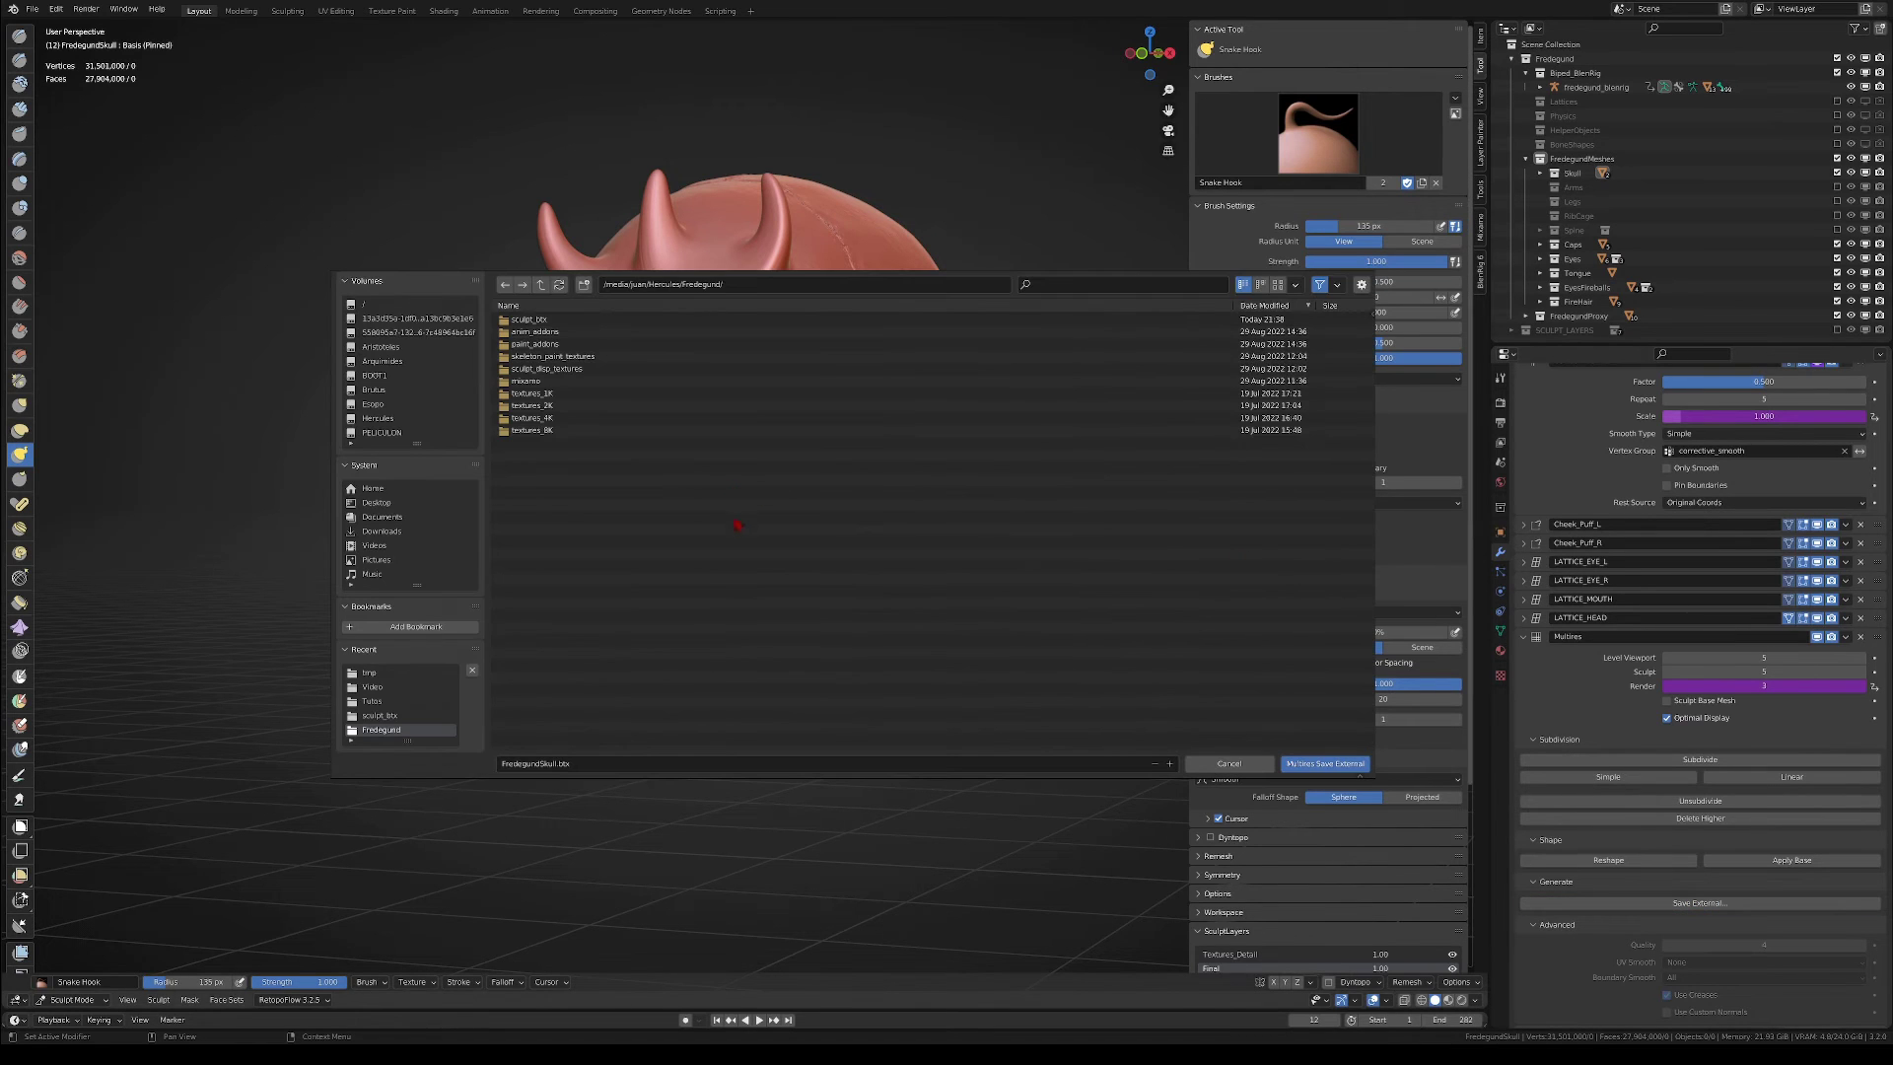
{"action": "double_click", "coordinate": [529, 319]}
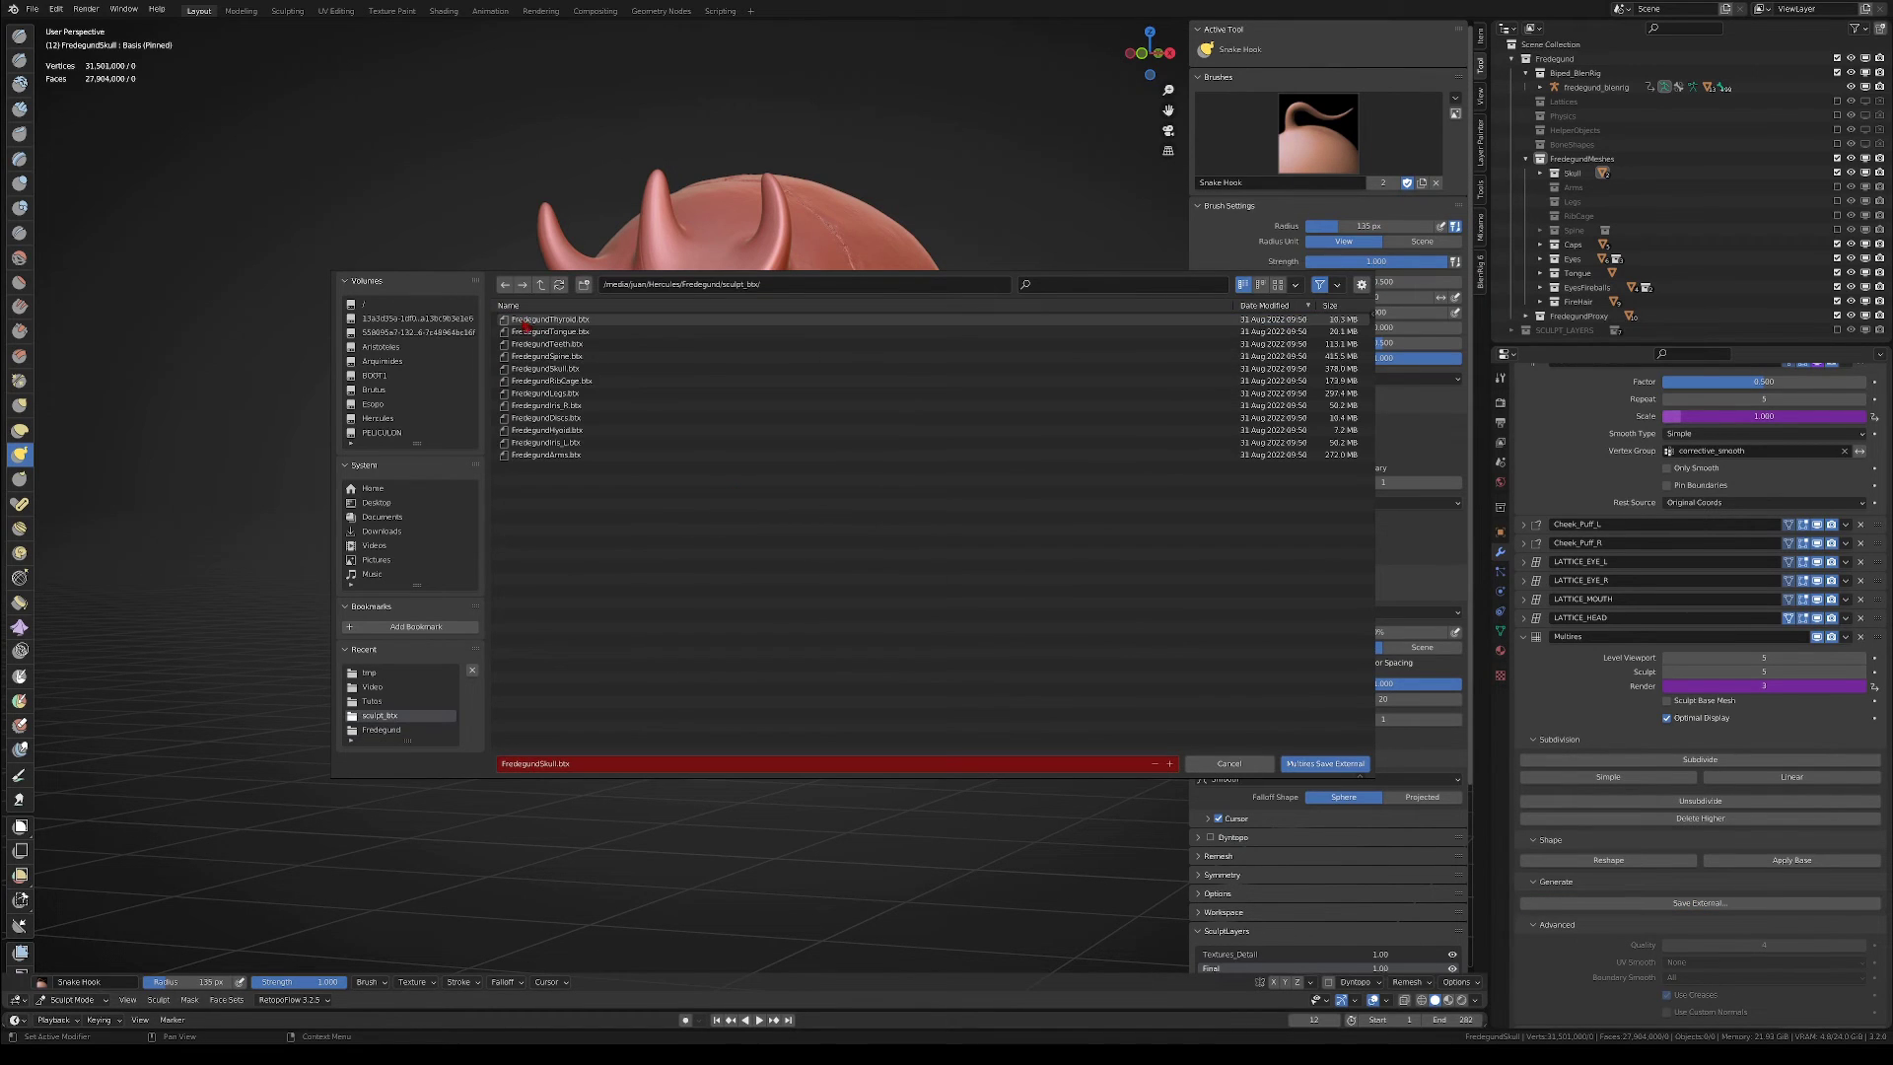
{"action": "left_click", "coordinate": [1296, 765]}
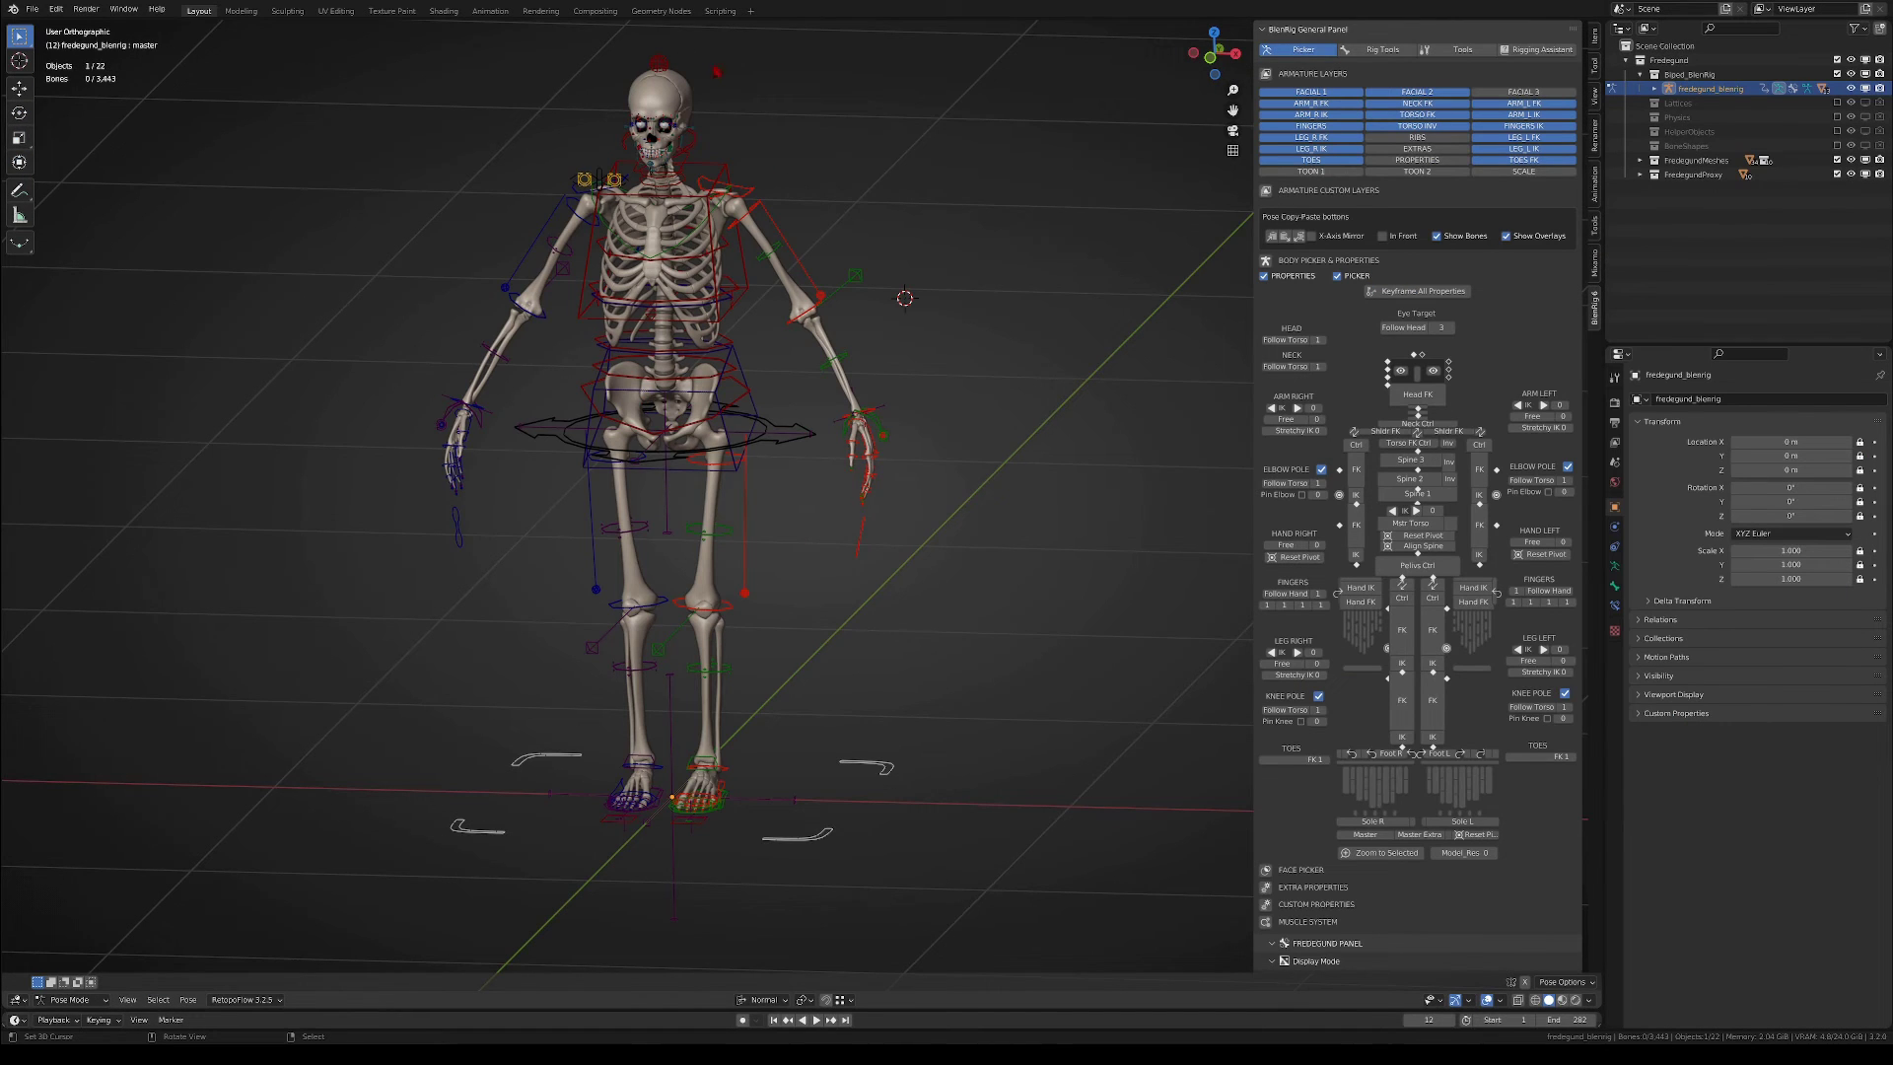
- In the rig file, select the head FK control and set the Fredegund display mode to Multires & Normal Maps
{"action": "scroll", "coordinate": [669, 120], "scroll_direction": "up", "scroll_amount": 3}
{"action": "middle_click_drag", "start_coordinate": [668, 120], "coordinate": [689, 344], "text": "shift"}
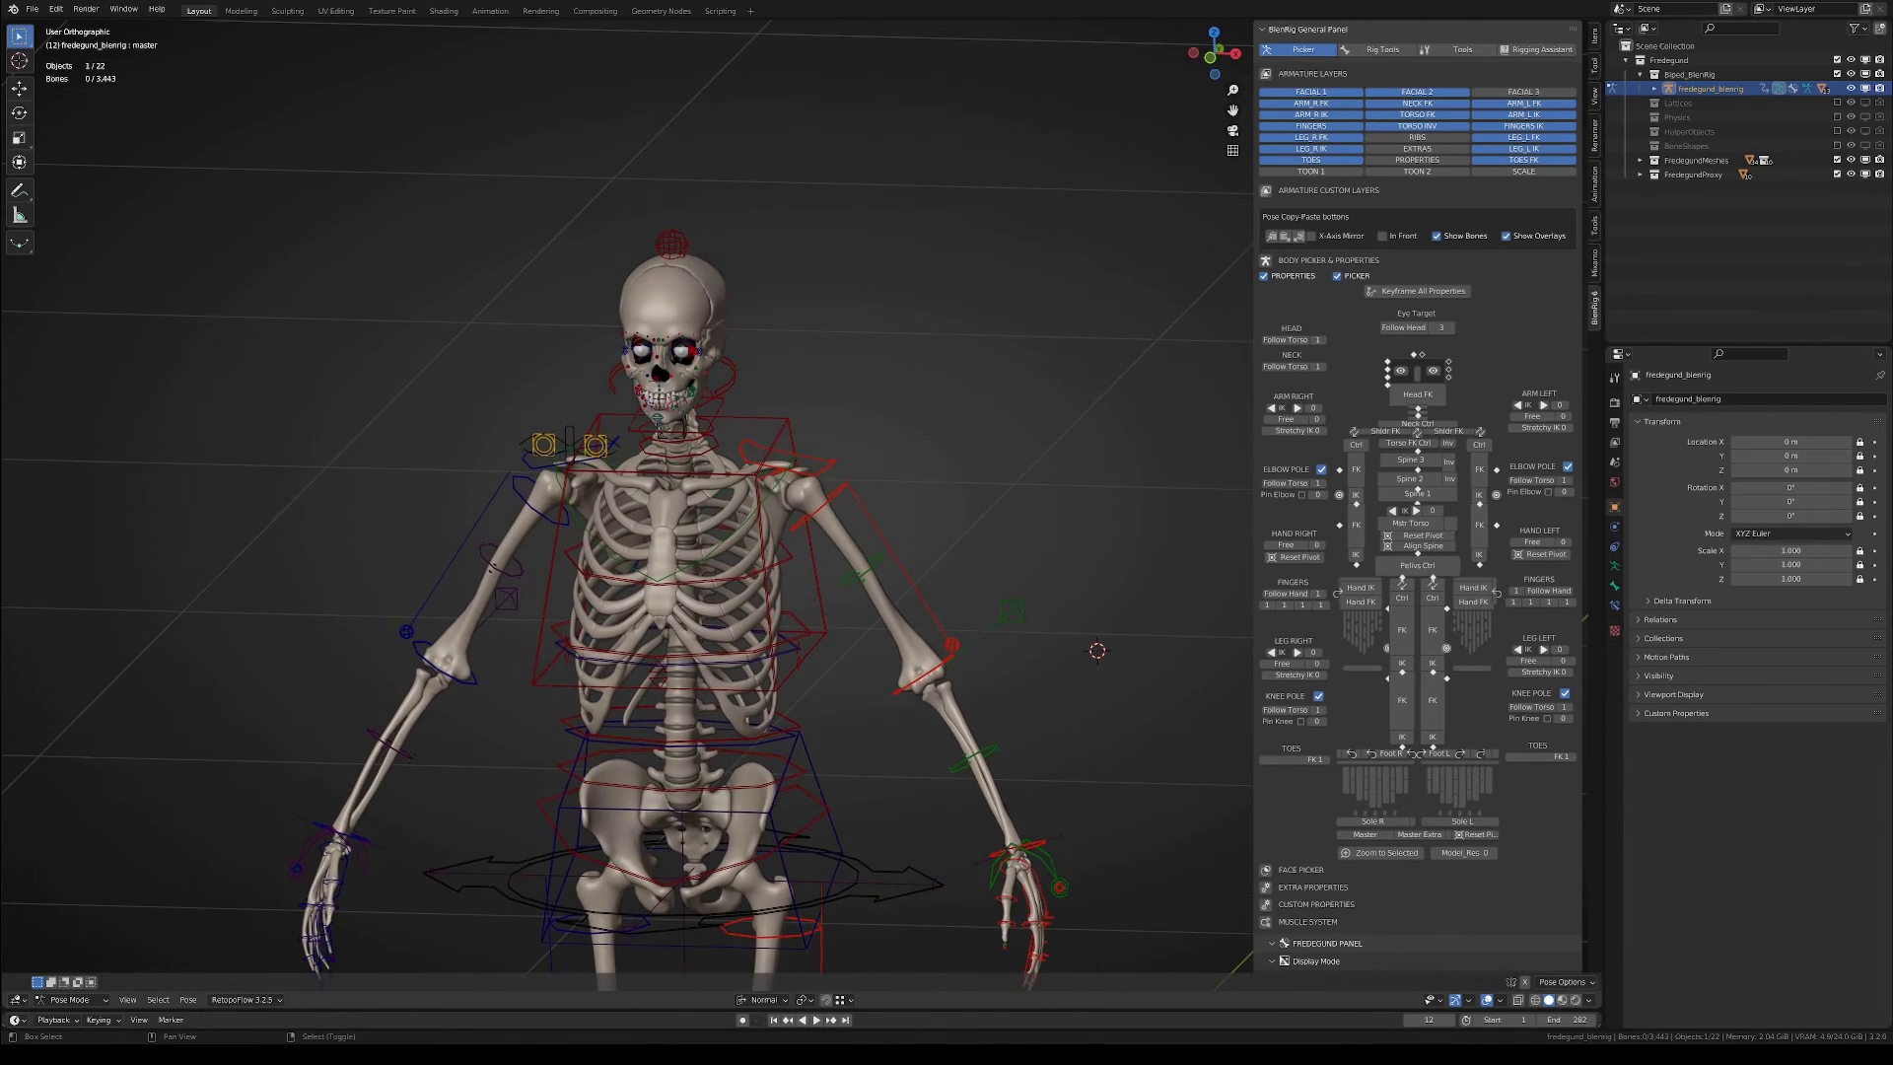
{"action": "right_click", "coordinate": [707, 311]}
{"action": "scroll", "coordinate": [707, 312], "scroll_direction": "up", "scroll_amount": 5}
{"action": "middle_click_drag", "start_coordinate": [691, 441], "coordinate": [681, 409]}
{"action": "middle_click_drag", "start_coordinate": [751, 459], "coordinate": [941, 598], "text": "shift"}
{"action": "right_click", "coordinate": [965, 630]}
{"action": "scroll", "coordinate": [1460, 735], "scroll_direction": "down", "scroll_amount": 10}
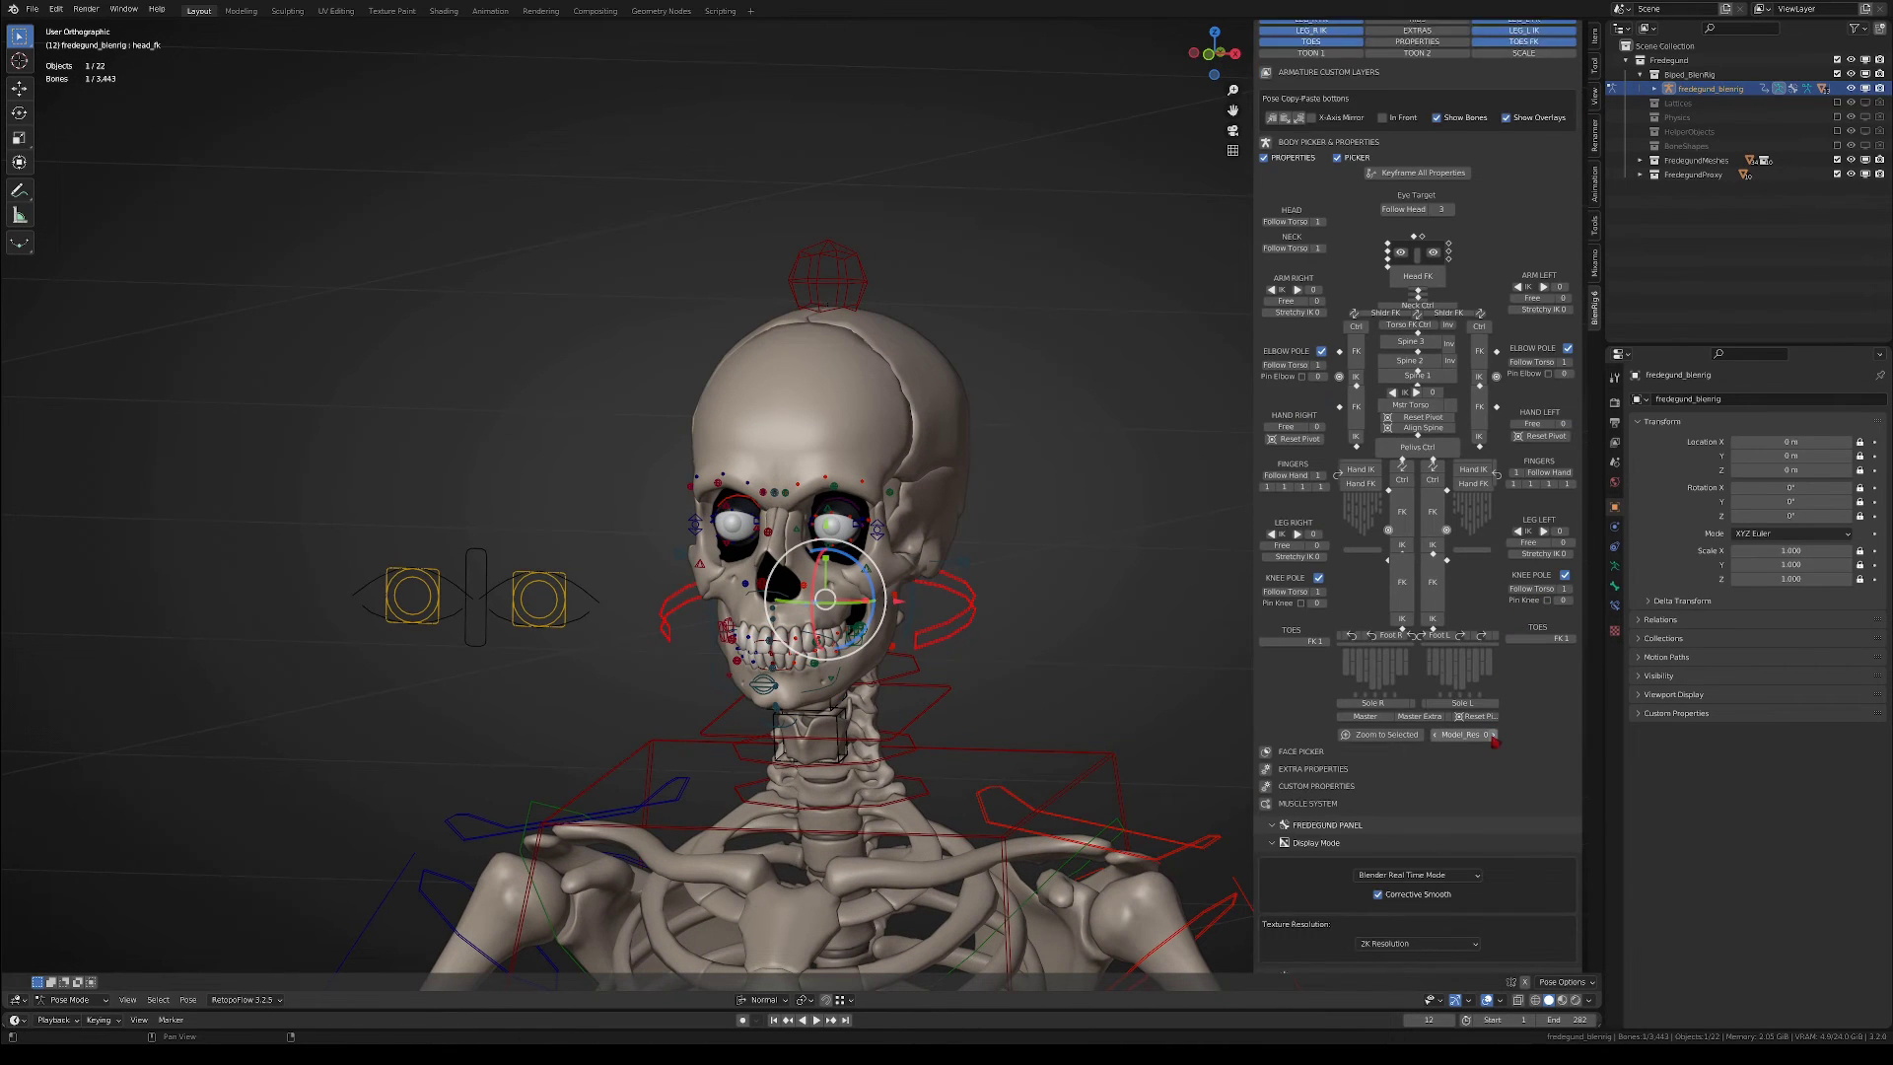
{"action": "left_click", "coordinate": [1449, 778]}
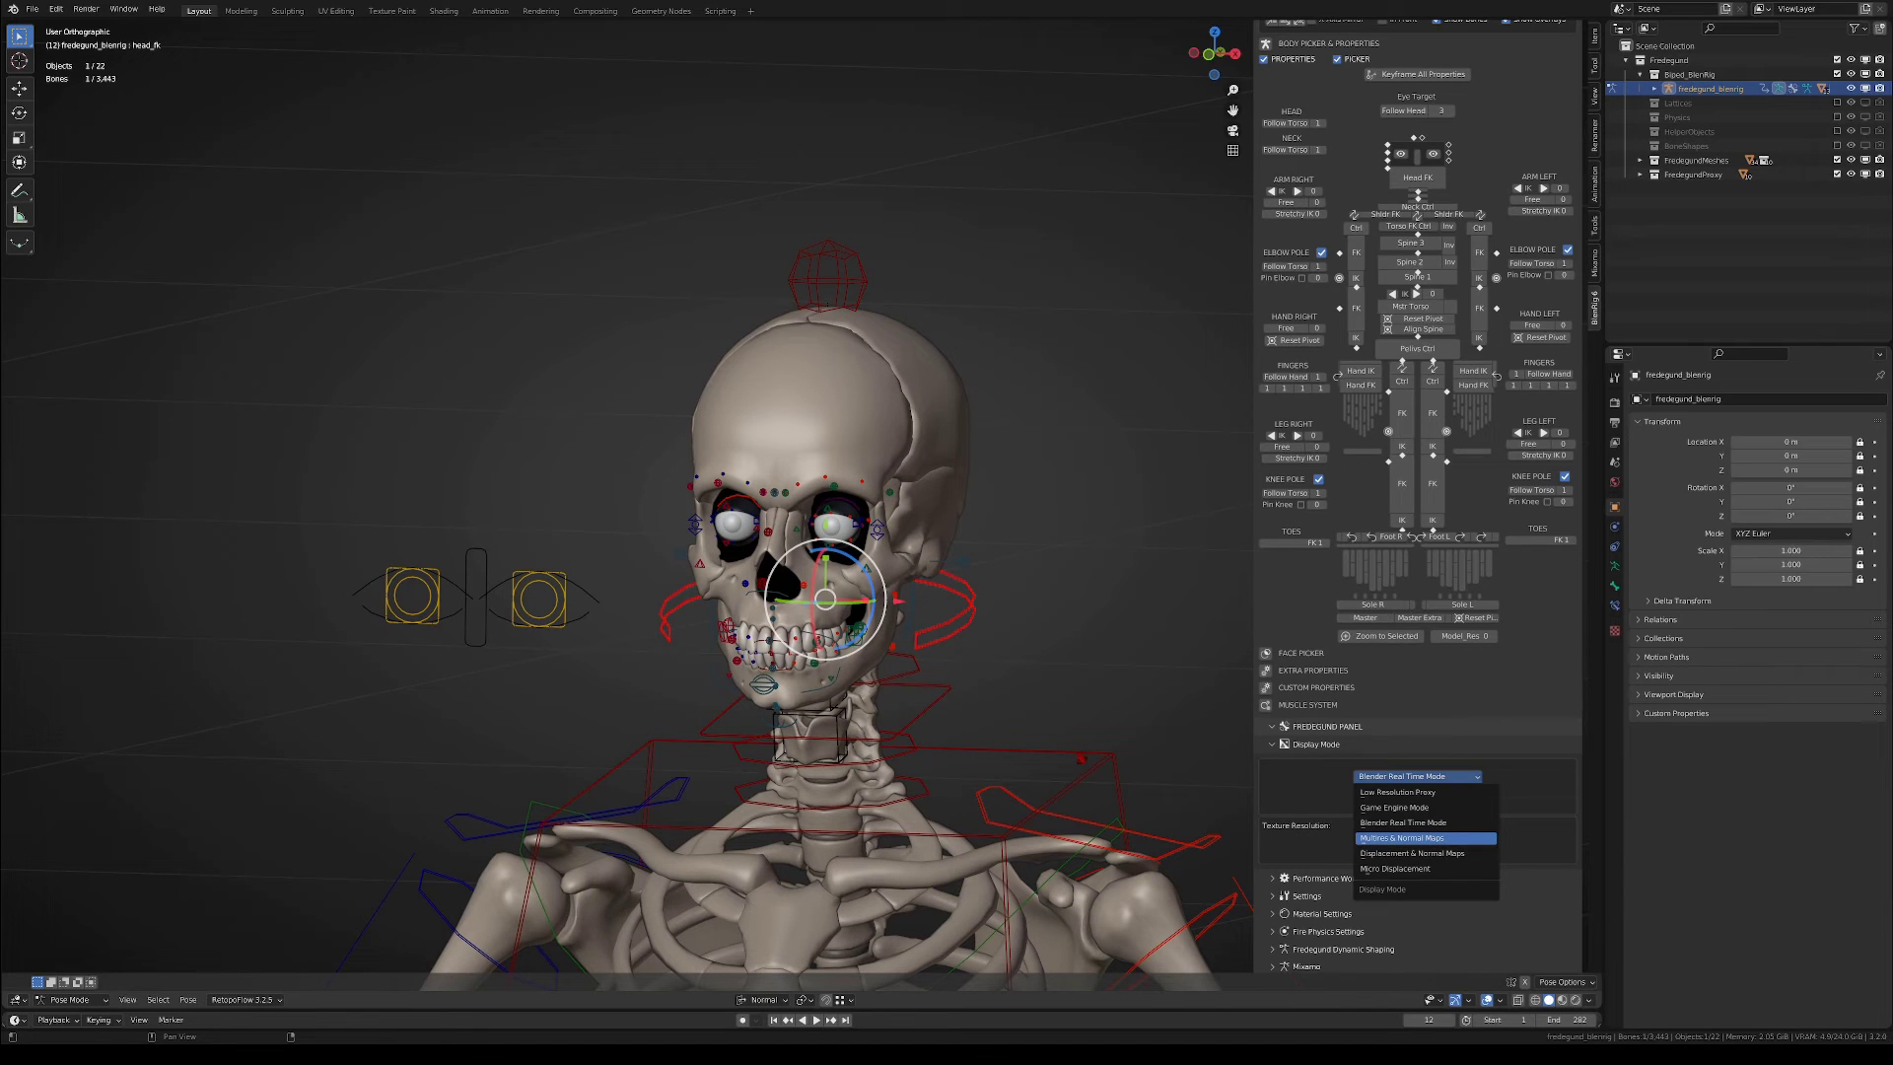
{"action": "scroll", "coordinate": [1091, 597], "scroll_direction": "up", "scroll_amount": 3}
- Select the horned skull in the rig file and inspect its Multires modifier settings
{"action": "right_click", "coordinate": [810, 248]}
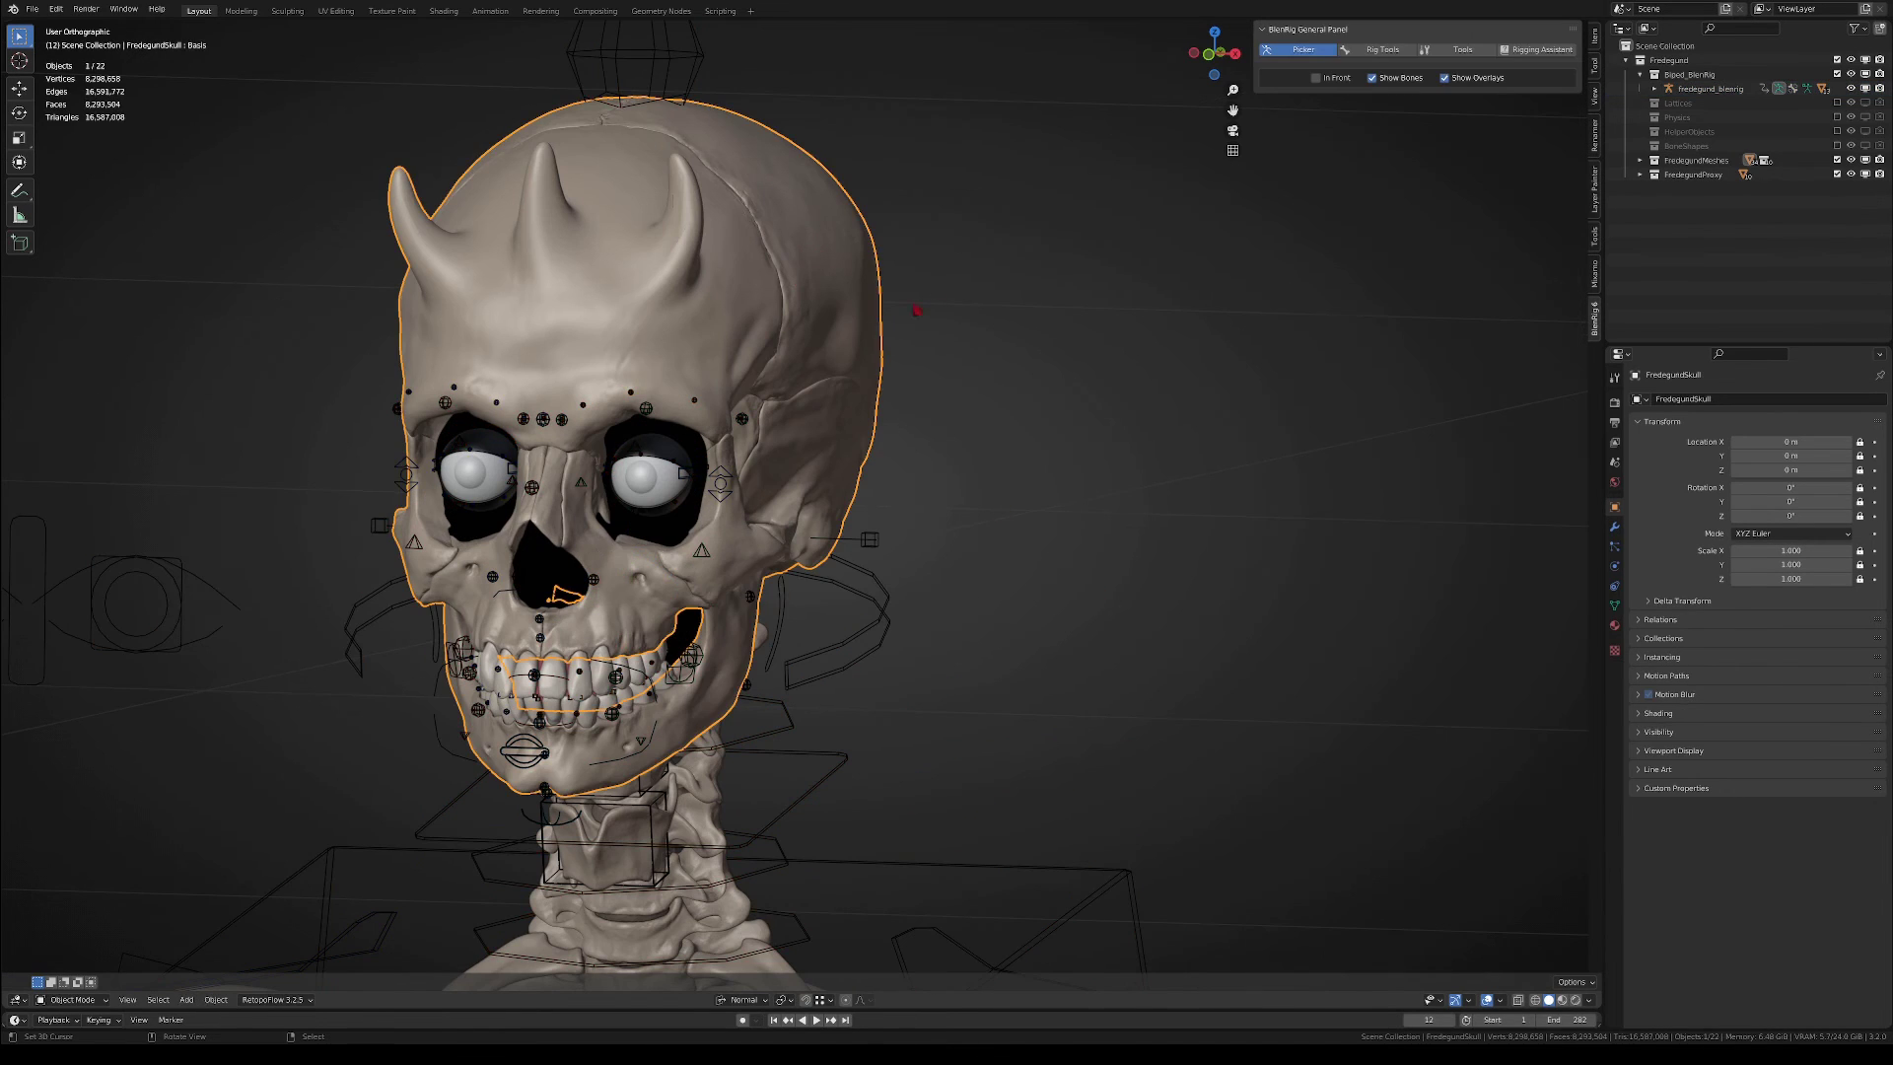
{"action": "left_click", "coordinate": [1615, 526]}
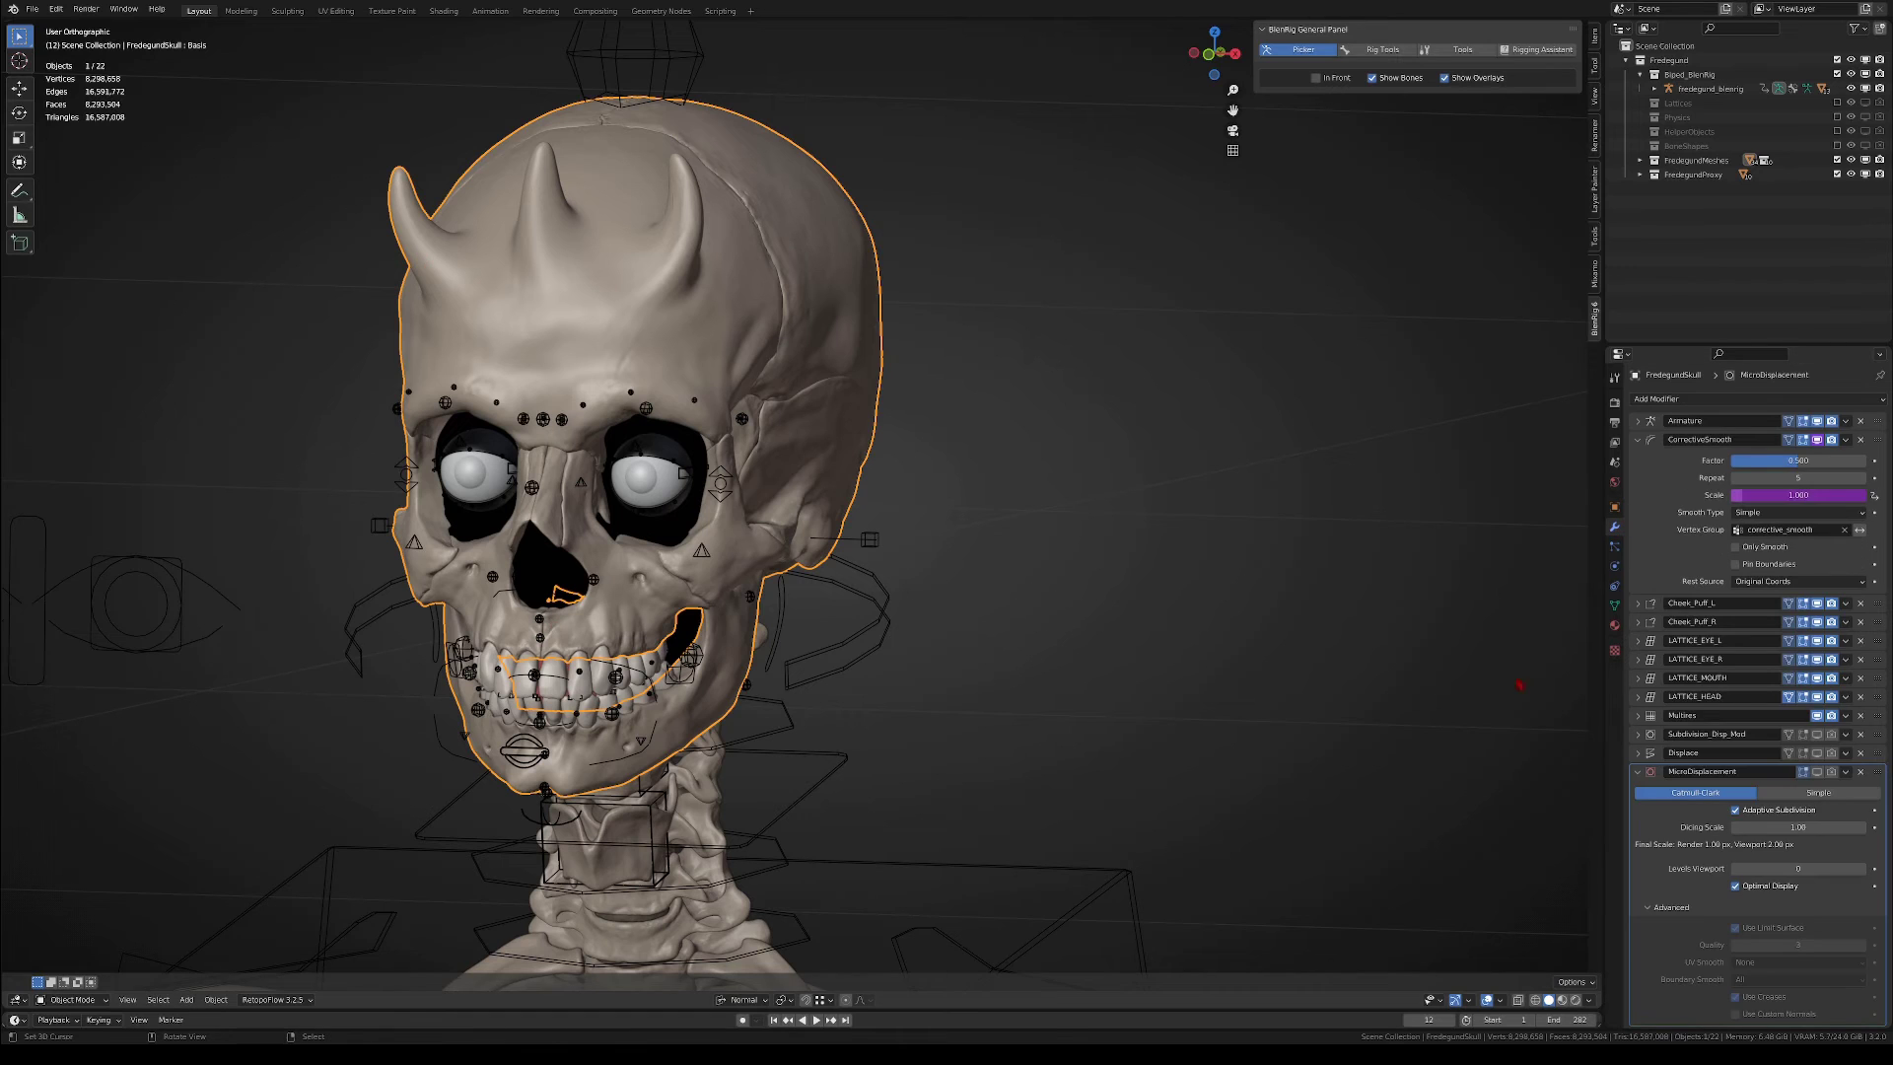
{"action": "left_click", "coordinate": [1641, 716]}
{"action": "scroll", "coordinate": [1682, 774], "scroll_direction": "down", "scroll_amount": 2}
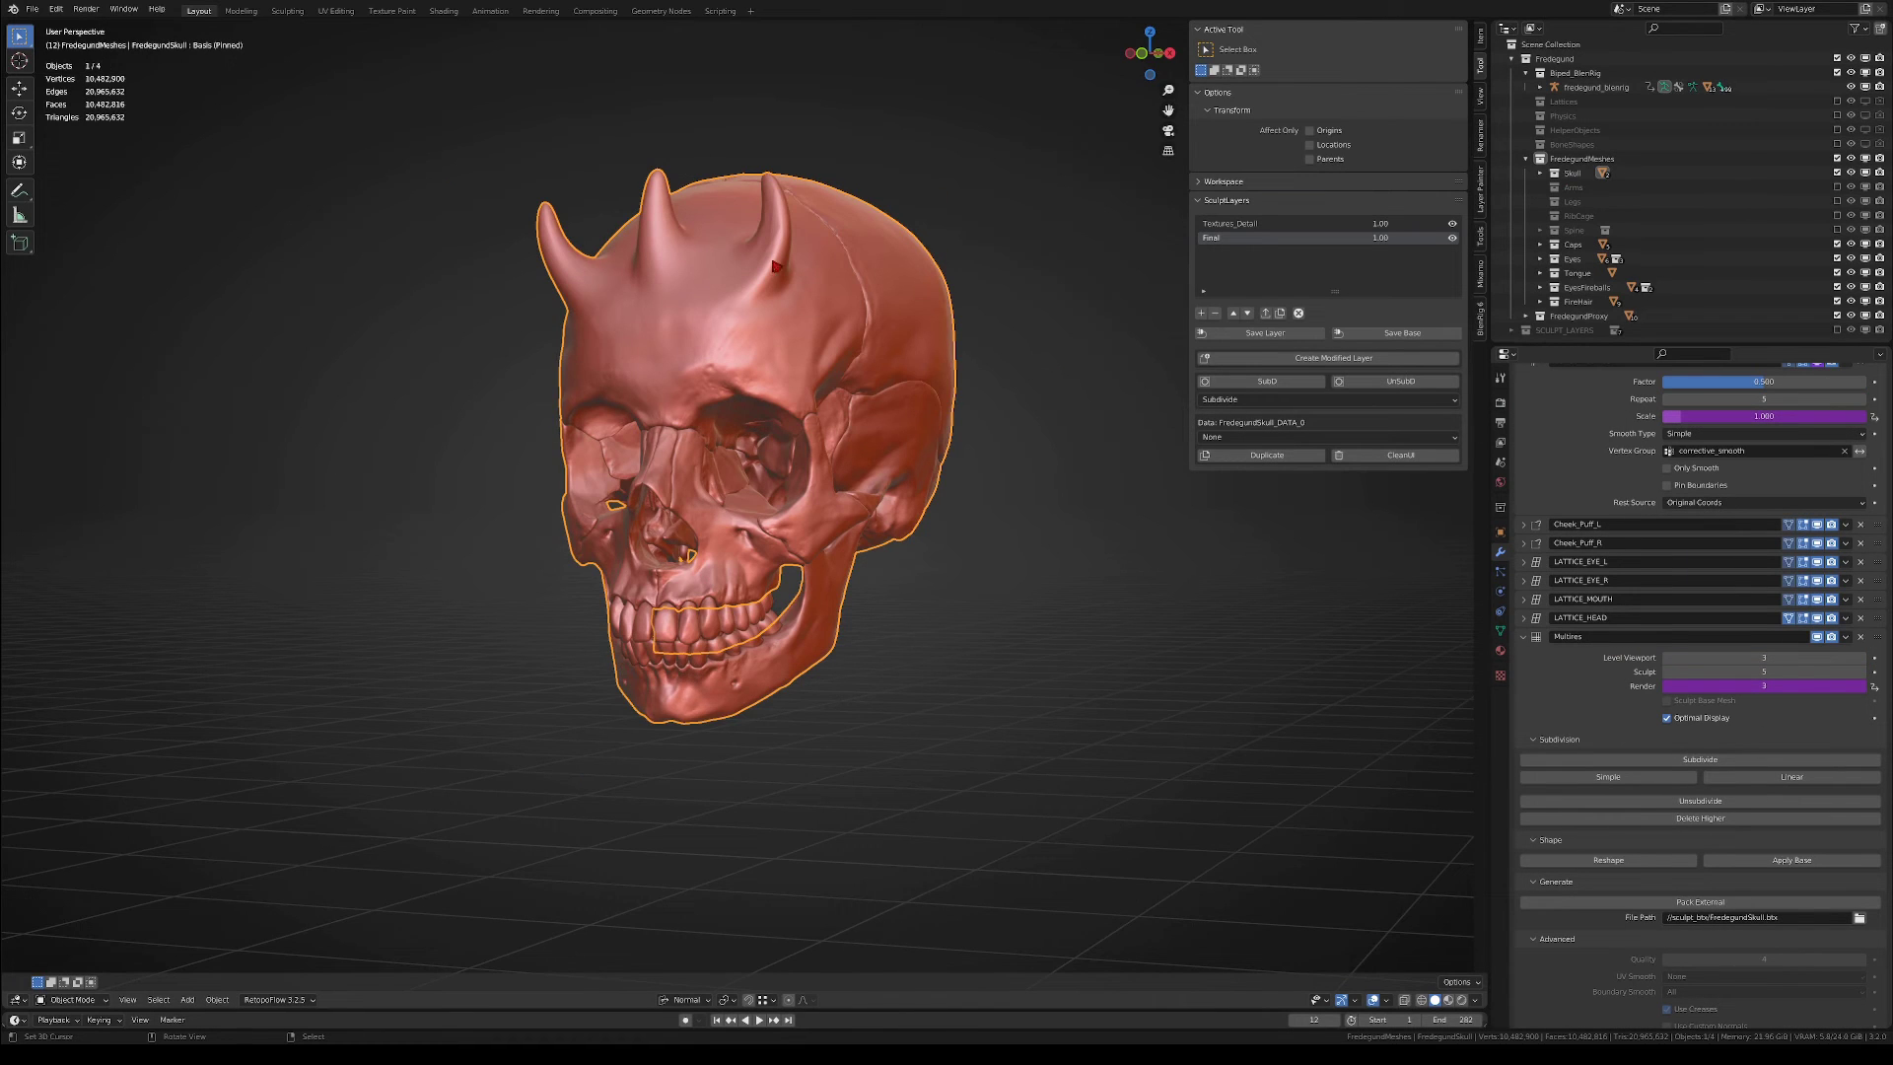
- Return to the sculpt file and pack the skull's external Multires data into it
{"action": "scroll", "coordinate": [639, 397], "scroll_direction": "down", "scroll_amount": 2}
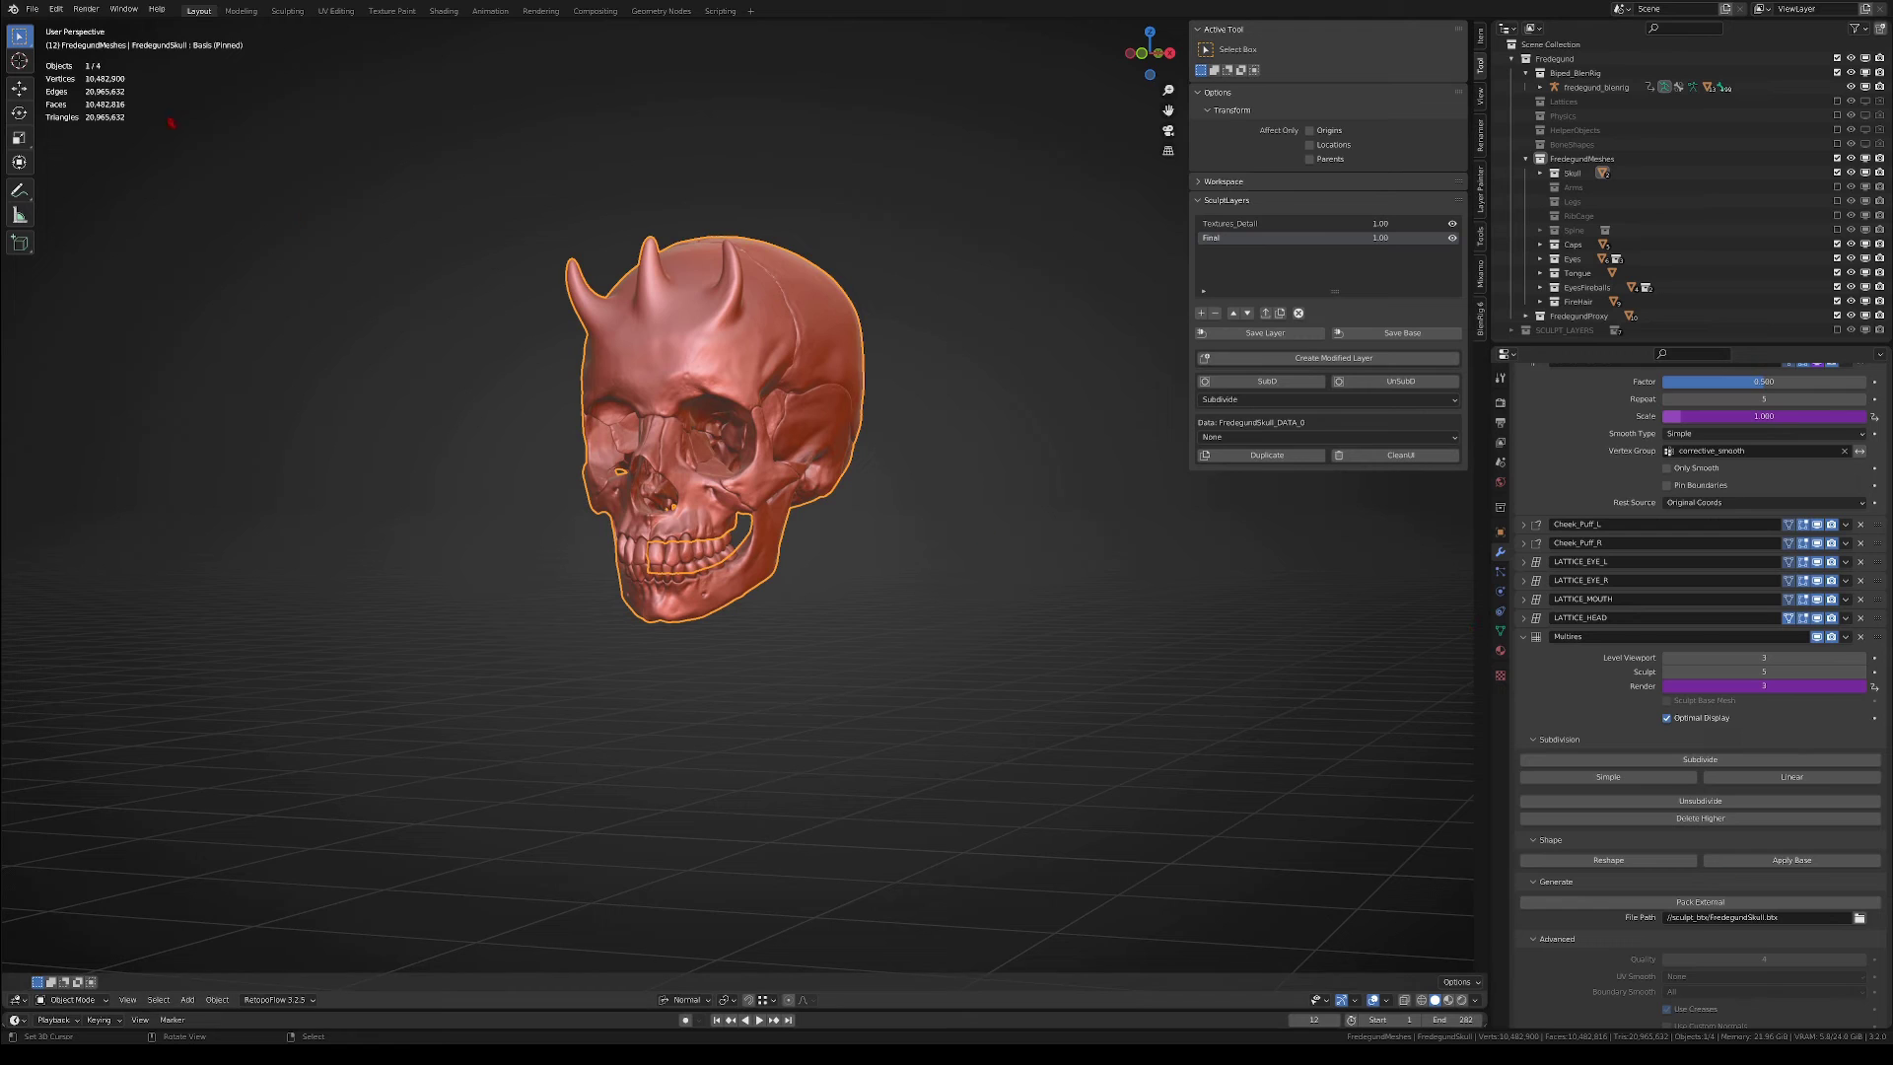
{"action": "left_click", "coordinate": [1736, 901]}
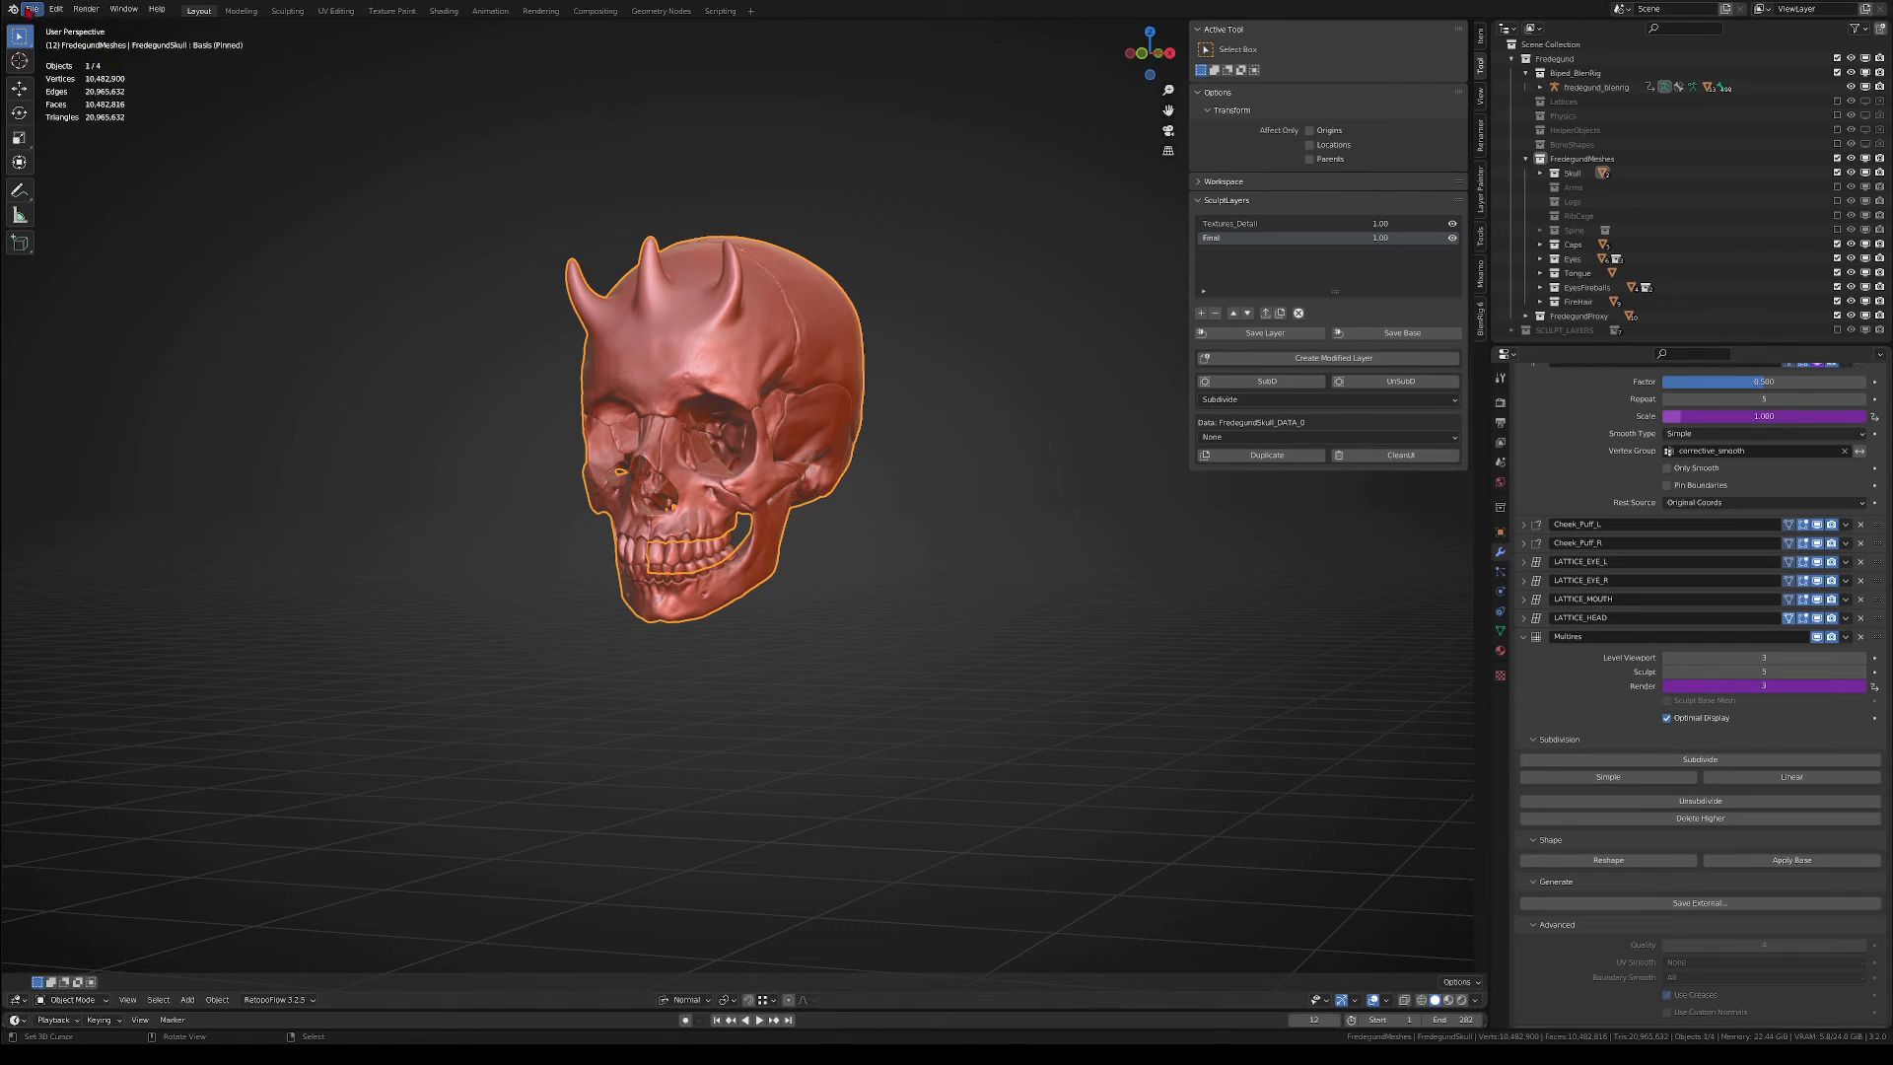
- Open a file from the list of recently used files
{"action": "left_click", "coordinate": [29, 10]}
{"action": "mouse_move", "coordinate": [70, 57]}
{"action": "left_click", "coordinate": [237, 53]}
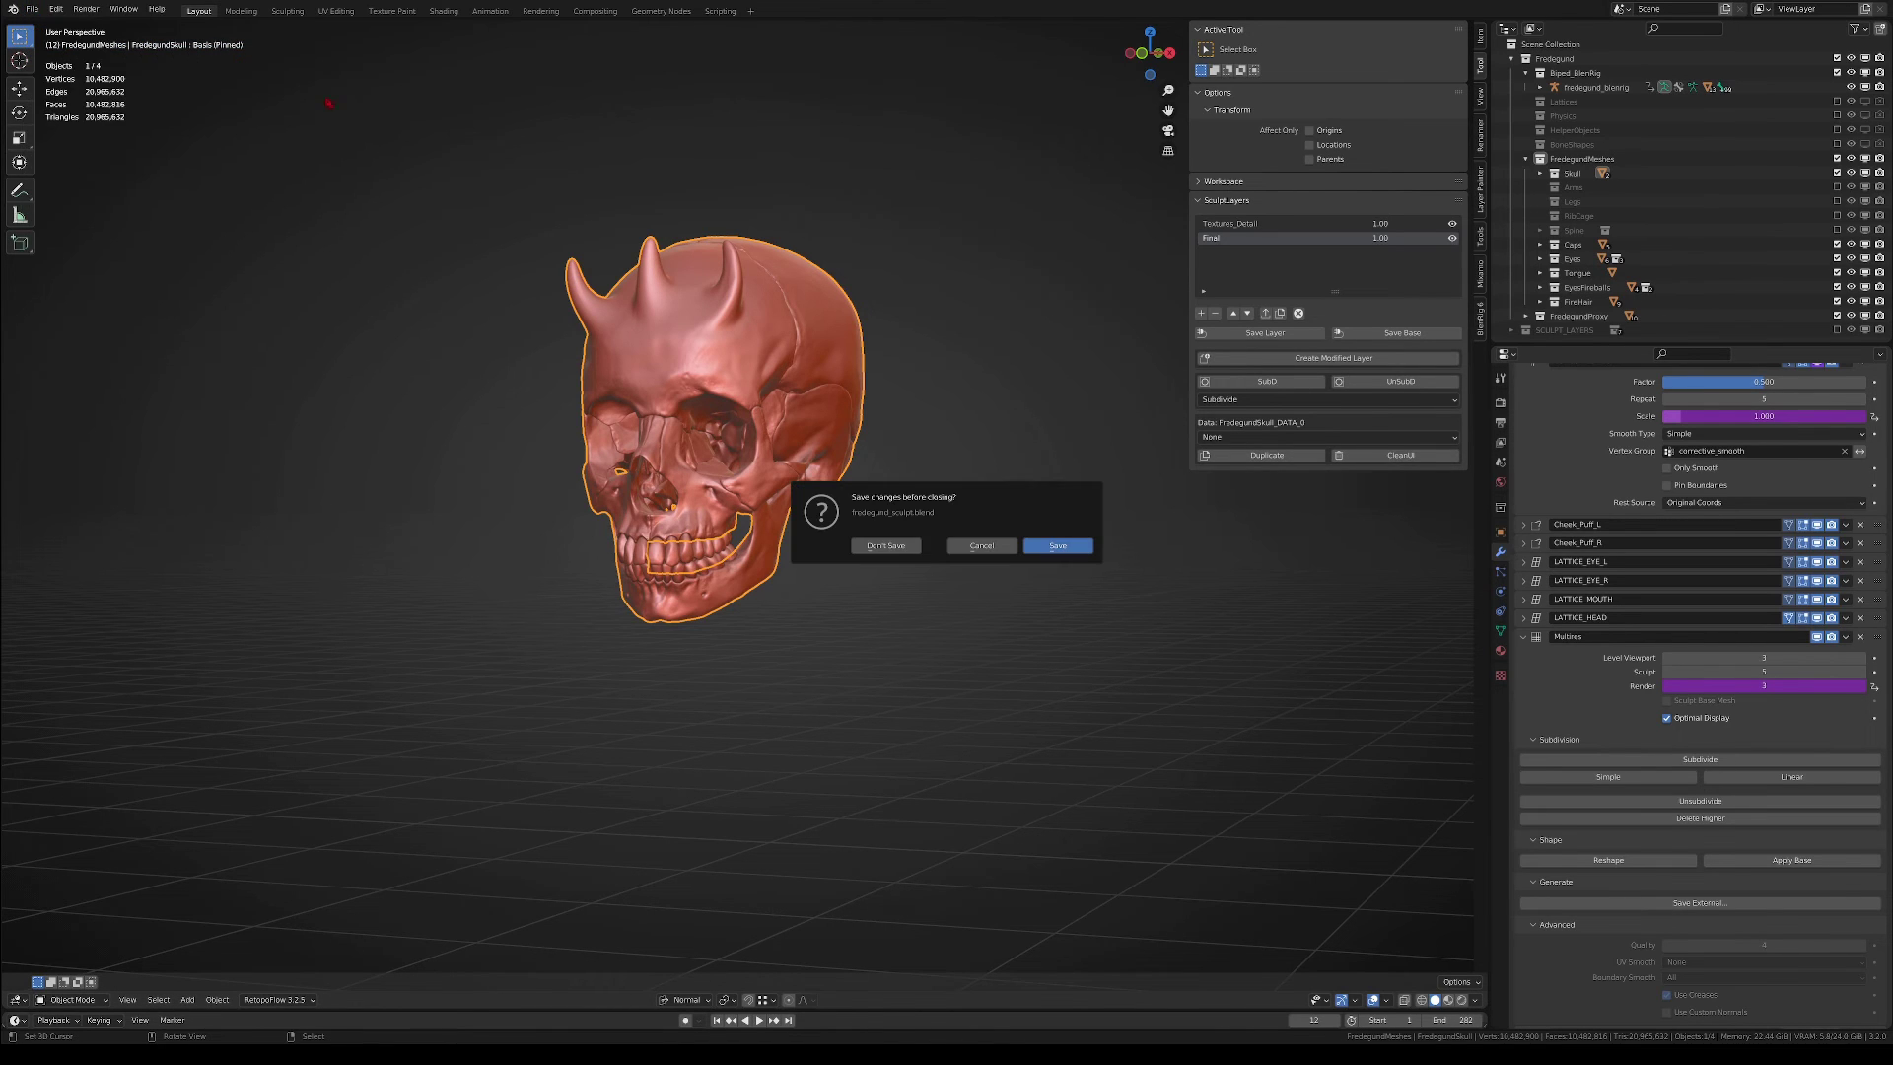